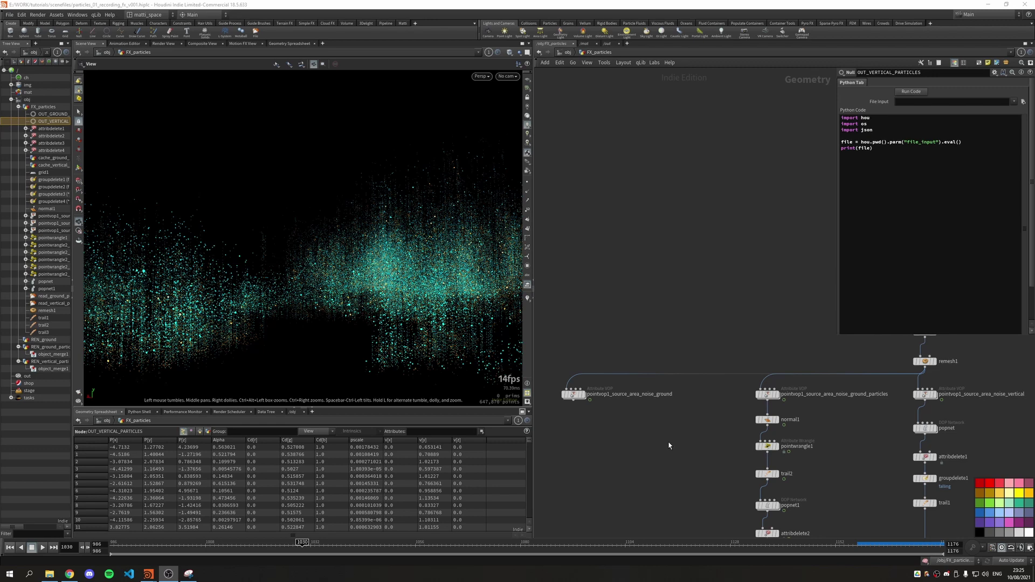
# - Duplicate the normal, wrangle and trail nodes under the ground noise node and wire normal2 to it
pyautogui.scroll(1, 575, 442)
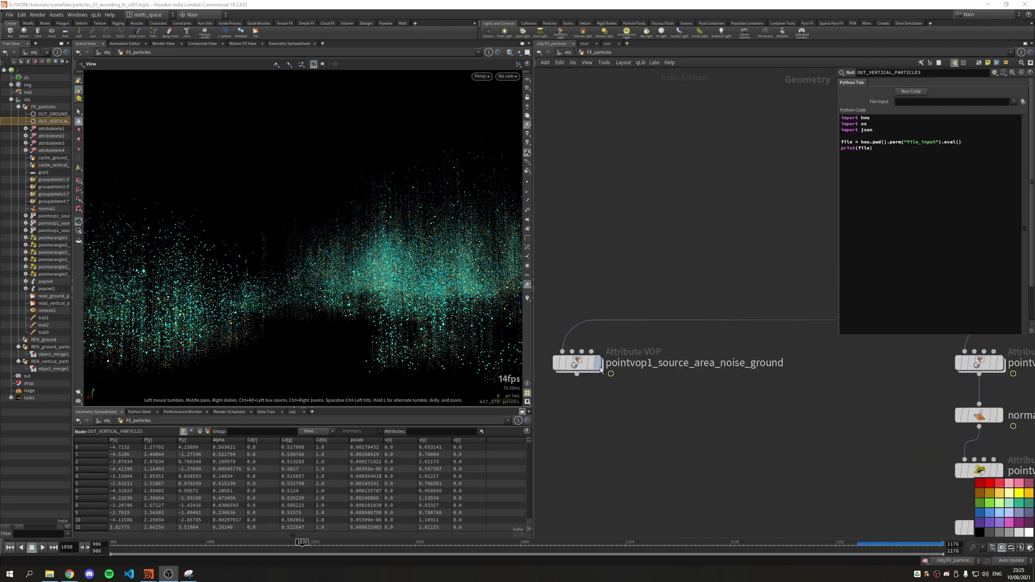
pyautogui.click(589, 333)
pyautogui.moveTo(733, 349); pyautogui.dragTo(846, 455)
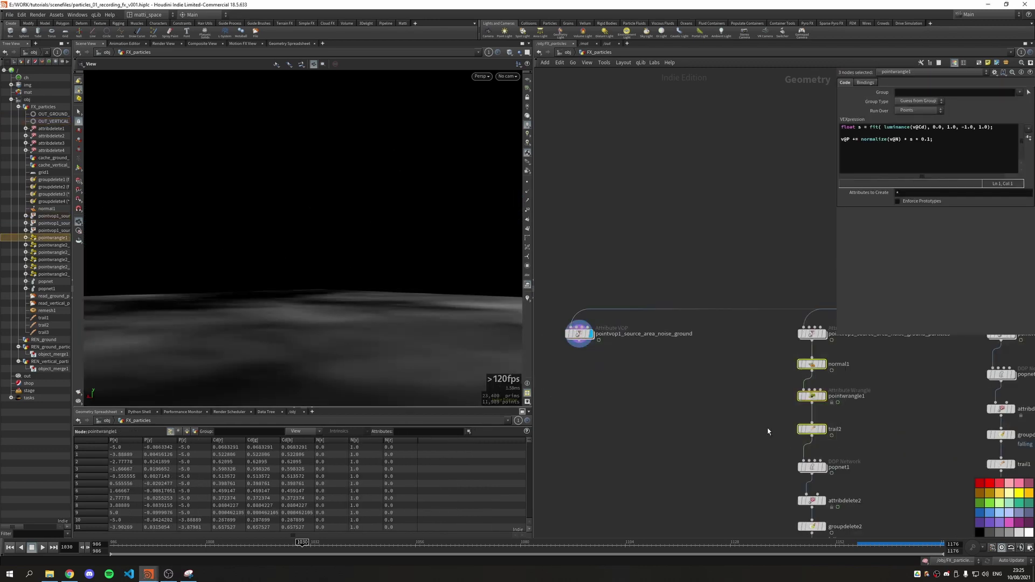
pyautogui.scroll(-3, 816, 488)
pyautogui.moveTo(814, 420); pyautogui.dragTo(679, 421)
pyautogui.scroll(3, 680, 421)
pyautogui.click(663, 422)
pyautogui.click(664, 399)
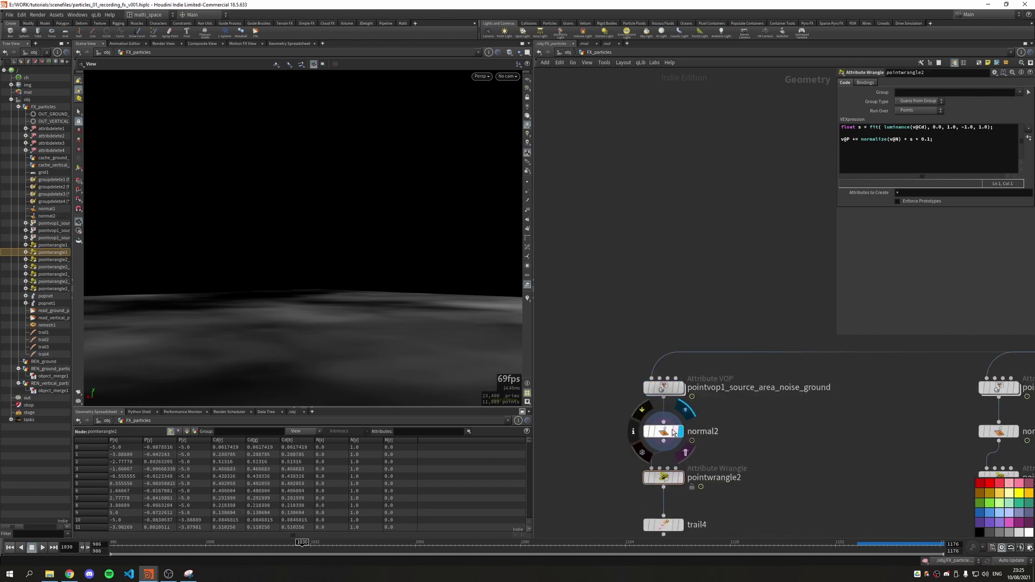
pyautogui.click(680, 524)
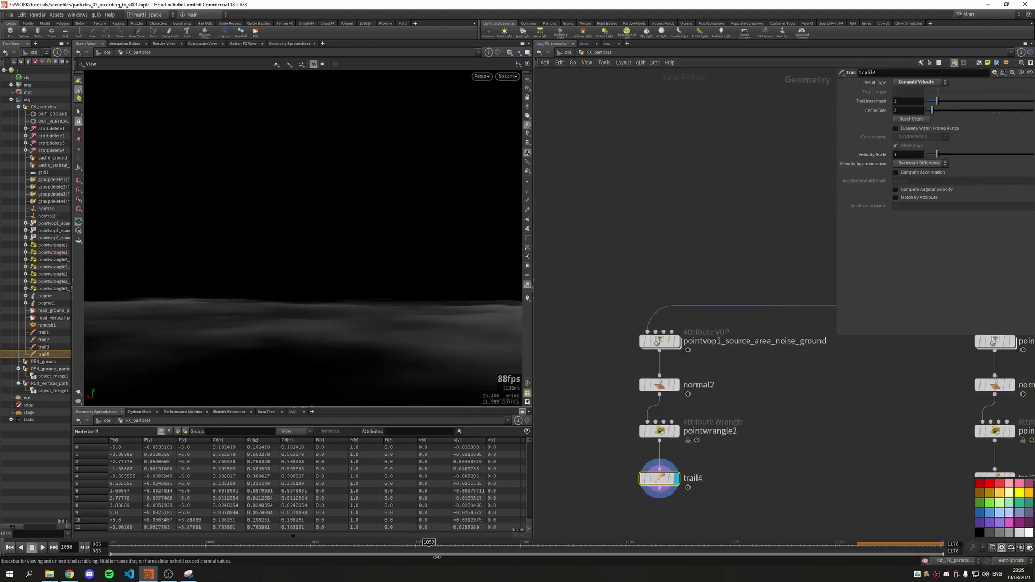
pyautogui.moveTo(700, 490); pyautogui.dragTo(737, 441, button='middle')
# - Add a Subdivide node under trail4 and copy subdivide1
pyautogui.press('Tab')
pyautogui.write('sud')
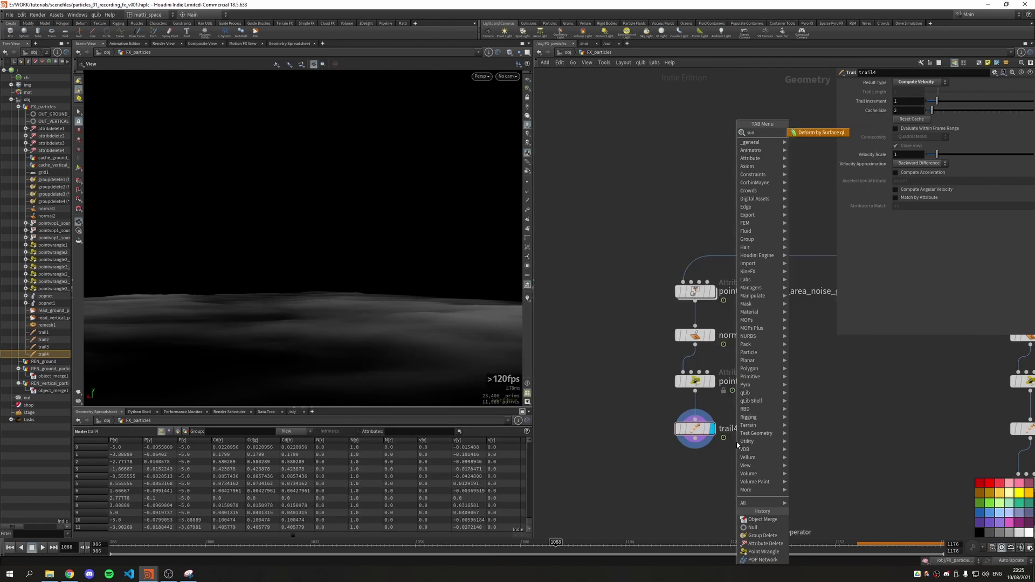
pyautogui.press('BackSpace')
pyautogui.write('b')
pyautogui.press('Return')
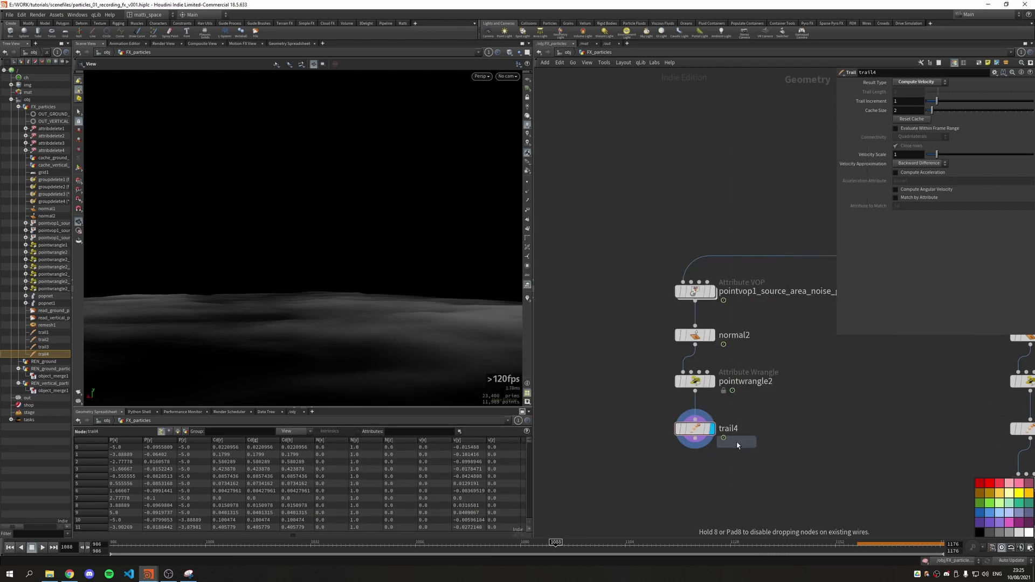
pyautogui.click(696, 479)
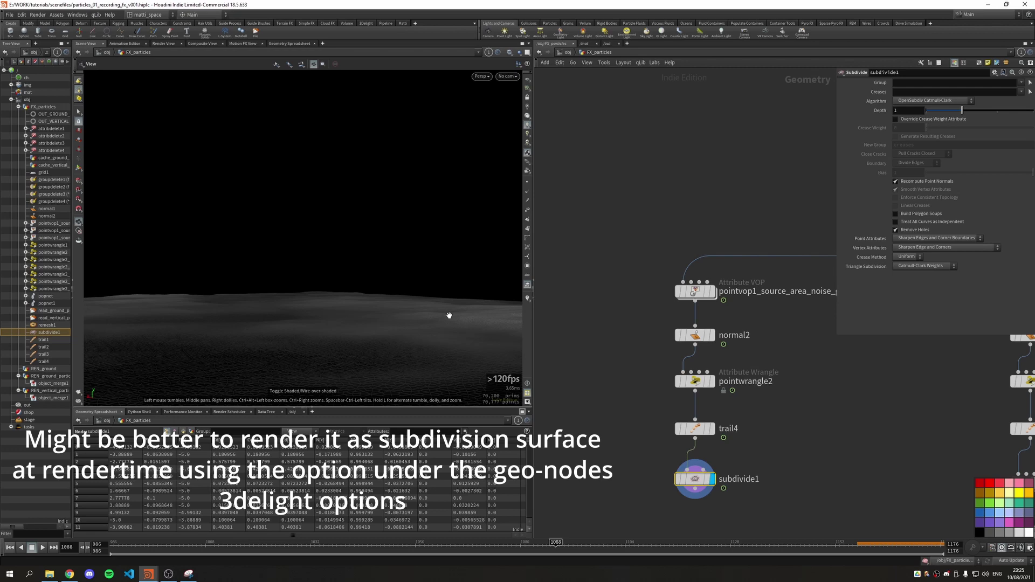
pyautogui.moveTo(698, 483); pyautogui.dragTo(700, 471)
pyautogui.hotkey('ctrl', 'c')
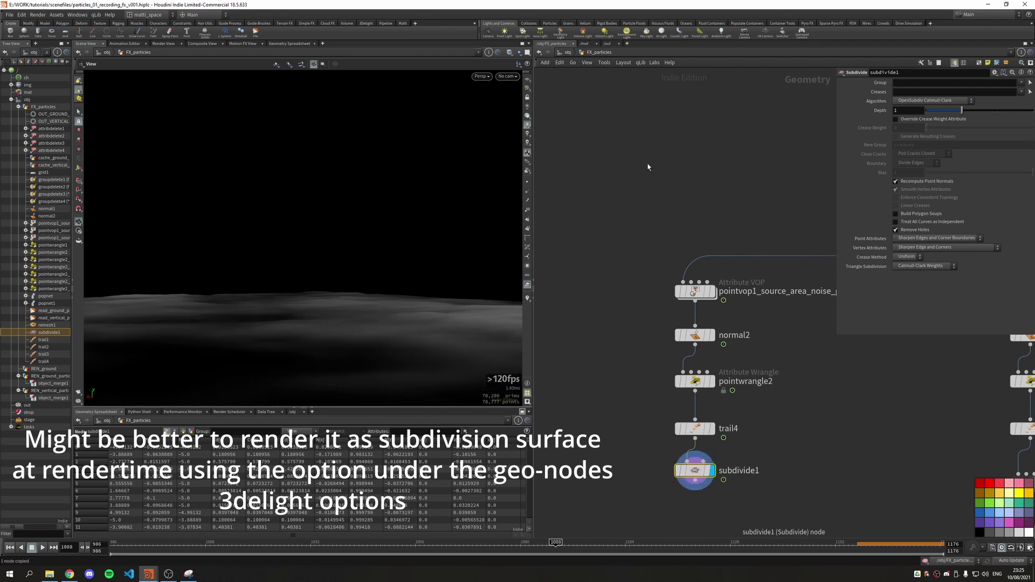
# - Inside REN_ground, add an Object Merge with the pasted subdivide1 path, then return to /obj
pyautogui.press('u')
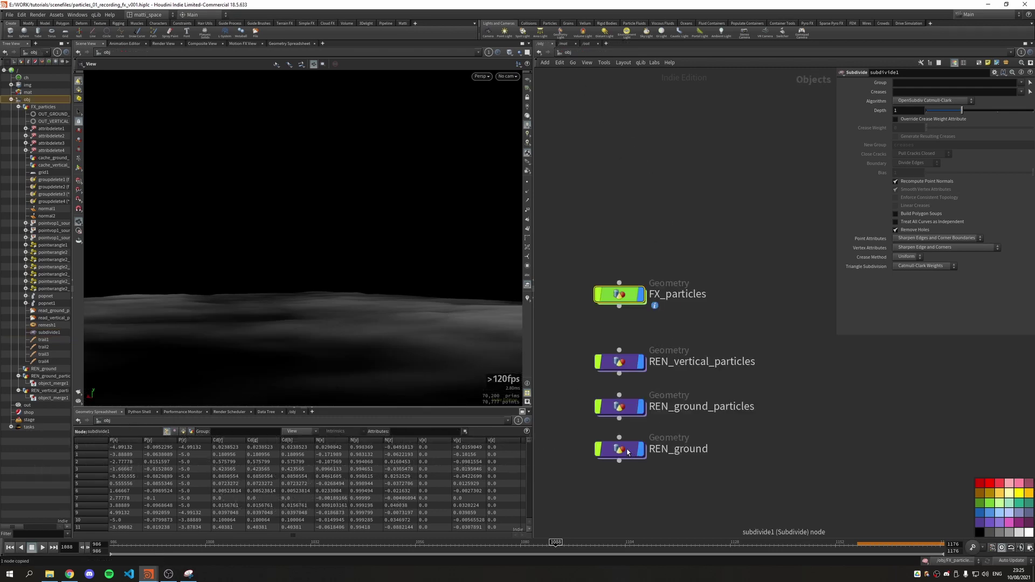
pyautogui.click(632, 454)
pyautogui.press('Return')
pyautogui.press('Tab')
pyautogui.write('obj')
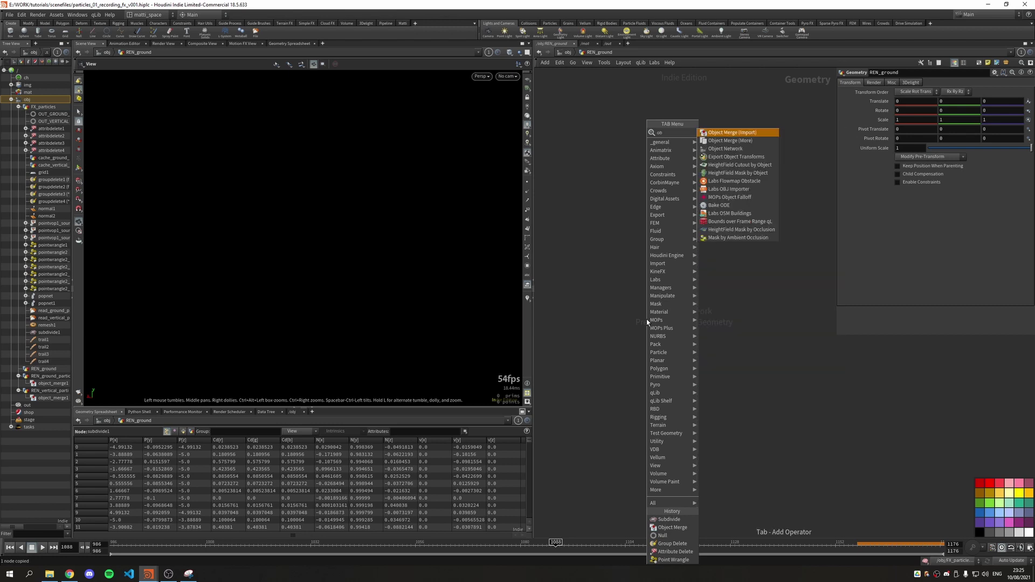
pyautogui.press('Return')
pyautogui.hotkey('ctrl', 'v')
pyautogui.press('u')
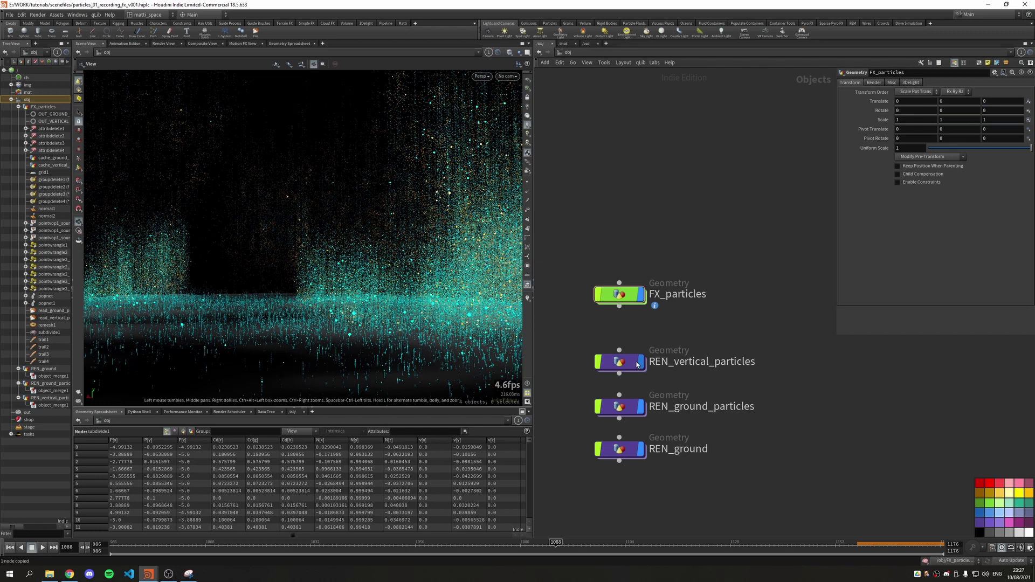
# - Create a camera from the 3Delight shelf and place cam1 beside FX_particles
pyautogui.click(366, 23)
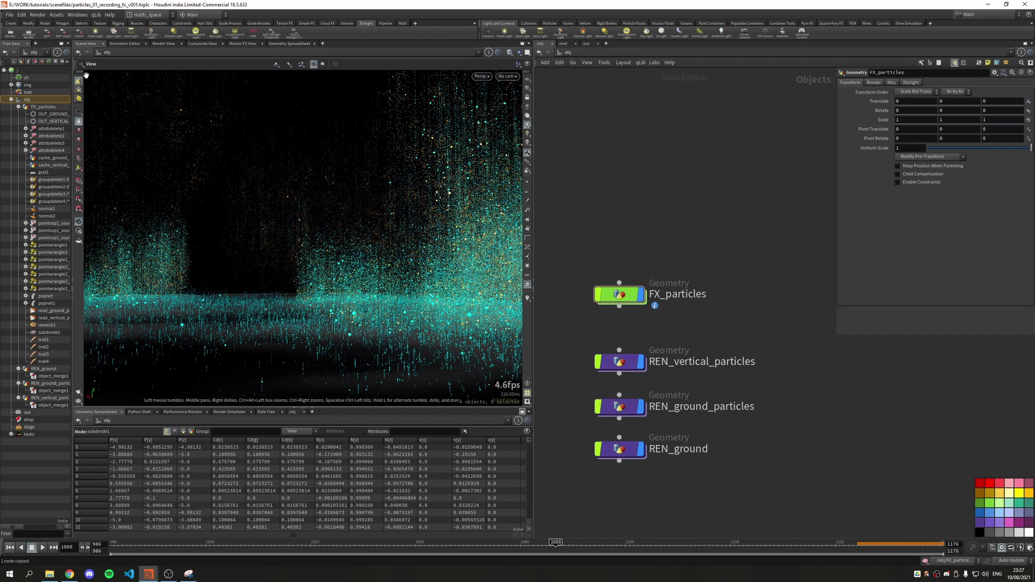
pyautogui.keyDown('ctrl'); pyautogui.click(47, 36); pyautogui.keyUp('ctrl')
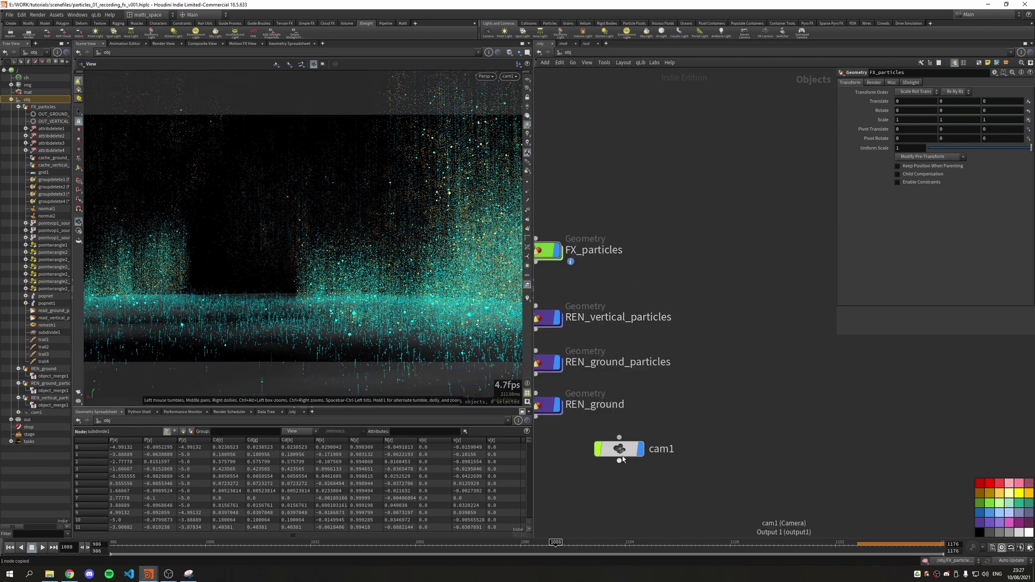
pyautogui.moveTo(619, 448); pyautogui.dragTo(699, 247)
pyautogui.press('h')
# - Review the 3Delight1 render node's output settings in /out, then go to /mat
pyautogui.click(589, 44)
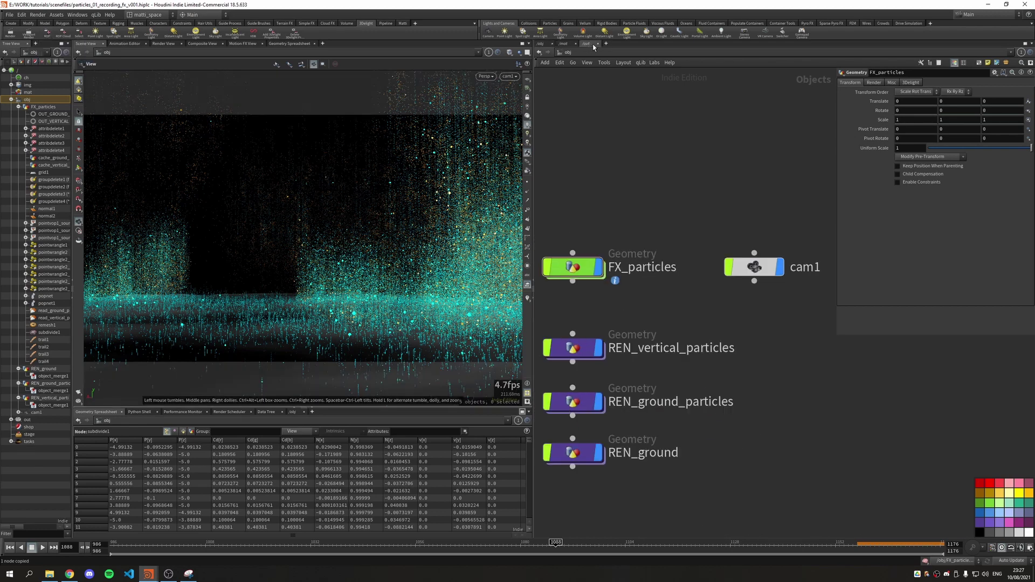
pyautogui.click(818, 300)
pyautogui.press('h')
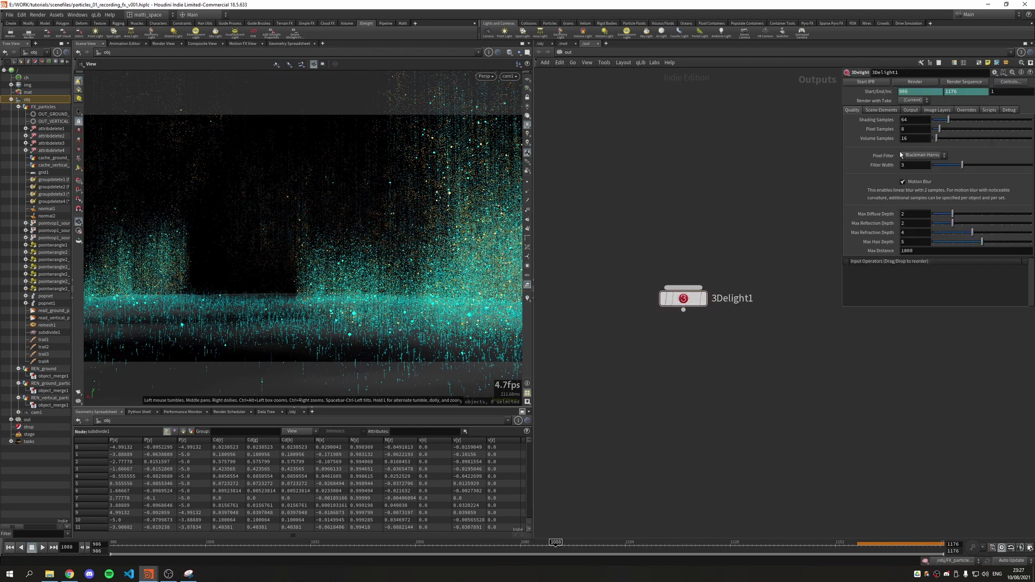
pyautogui.click(881, 110)
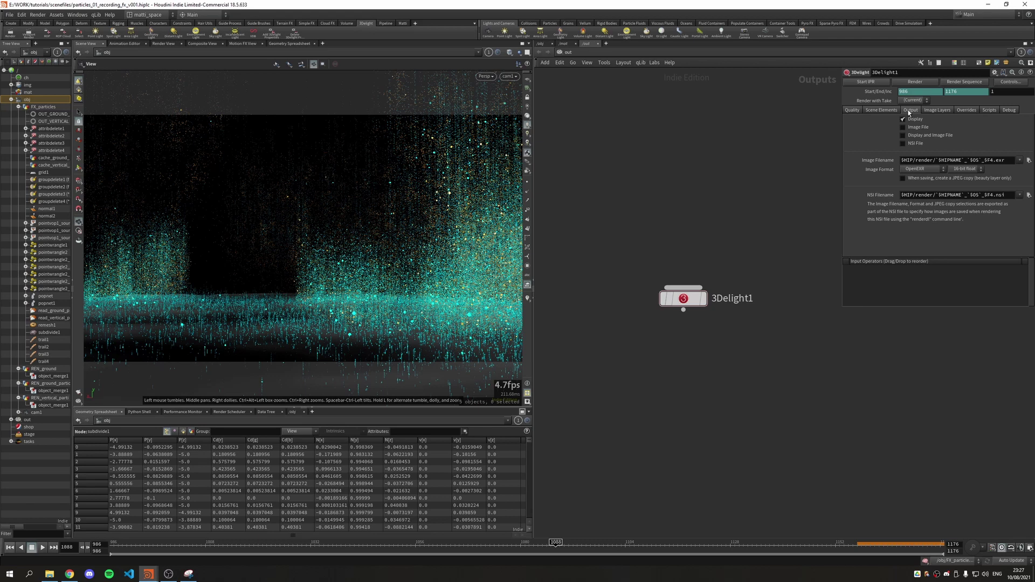
pyautogui.click(564, 44)
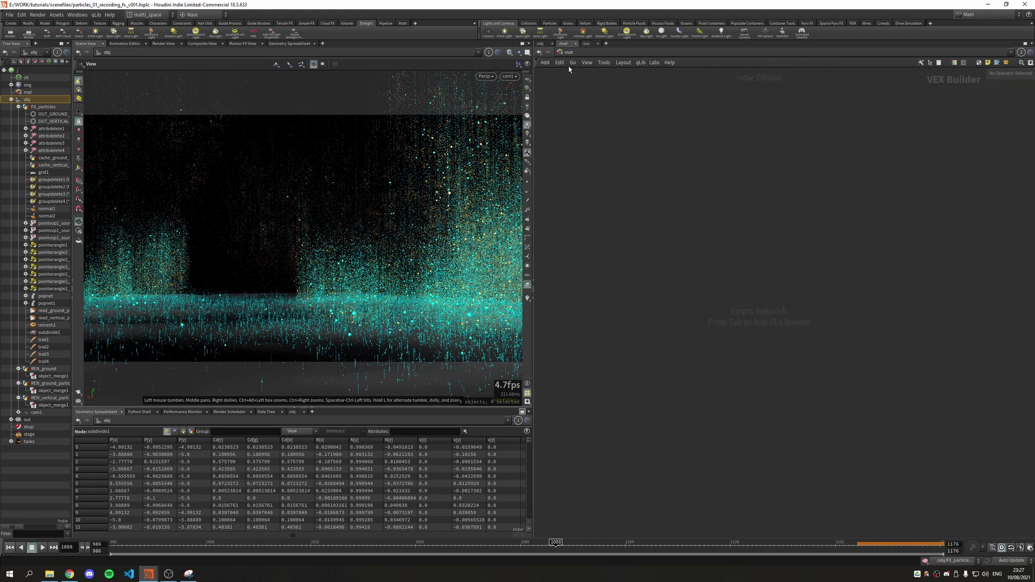
# - Create two 3Delight Material Builders named particles and ground
pyautogui.press('Tab')
pyautogui.click(677, 279)
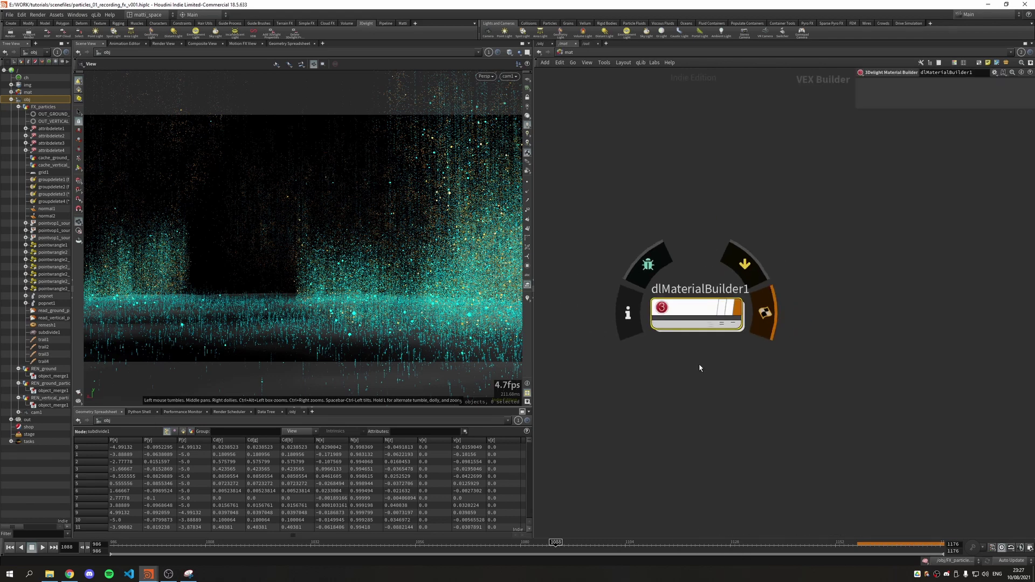
pyautogui.doubleClick(695, 290)
pyautogui.write('particles')
pyautogui.press('Return')
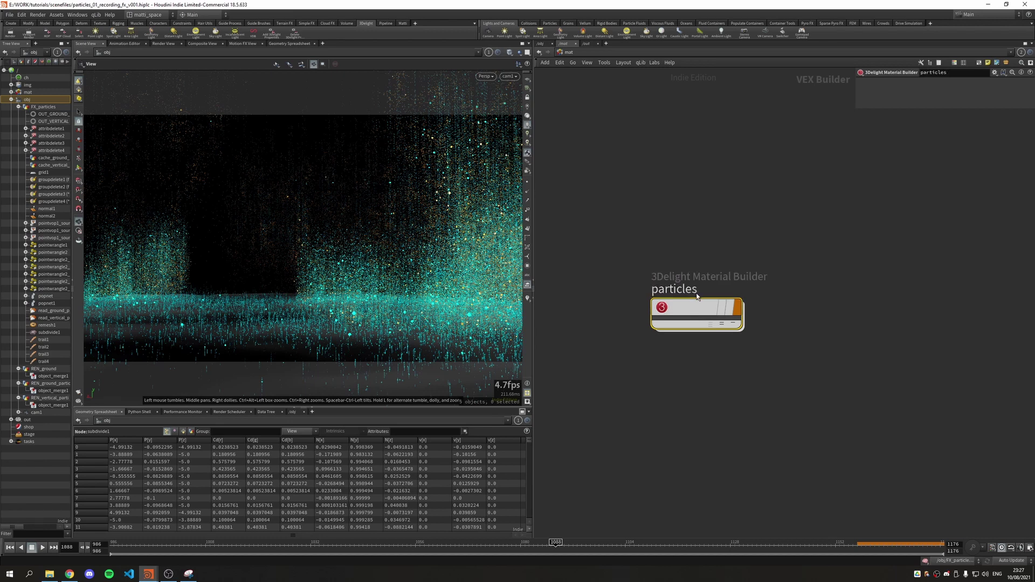
pyautogui.keyDown('alt'); pyautogui.moveTo(688, 307); pyautogui.dragTo(677, 395); pyautogui.keyUp('alt')
pyautogui.doubleClick(675, 378)
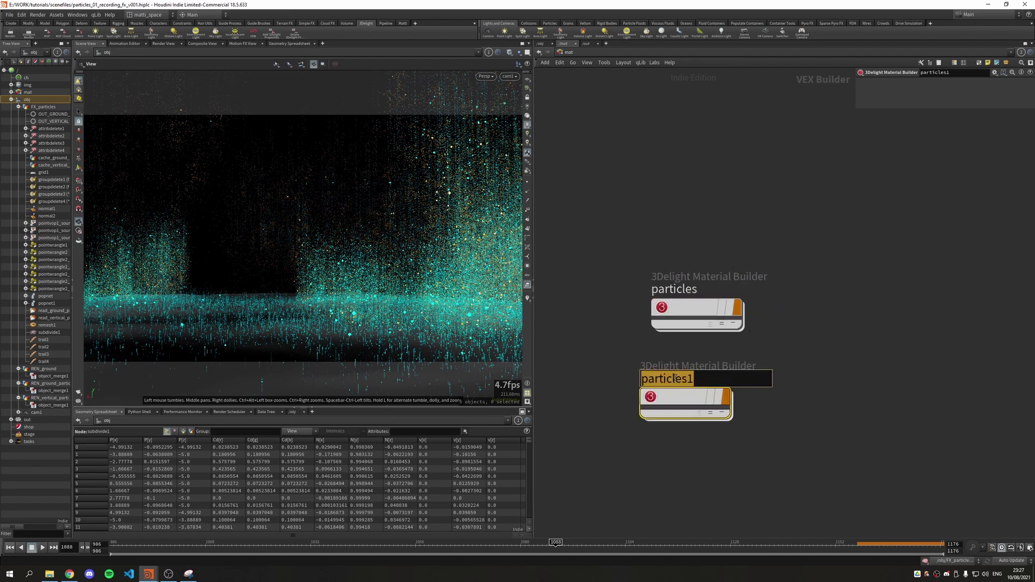
pyautogui.write('ground')
pyautogui.press('Return')
# - Inside particles, add a Constant shader wired into the terminal's Surface
pyautogui.click(687, 310)
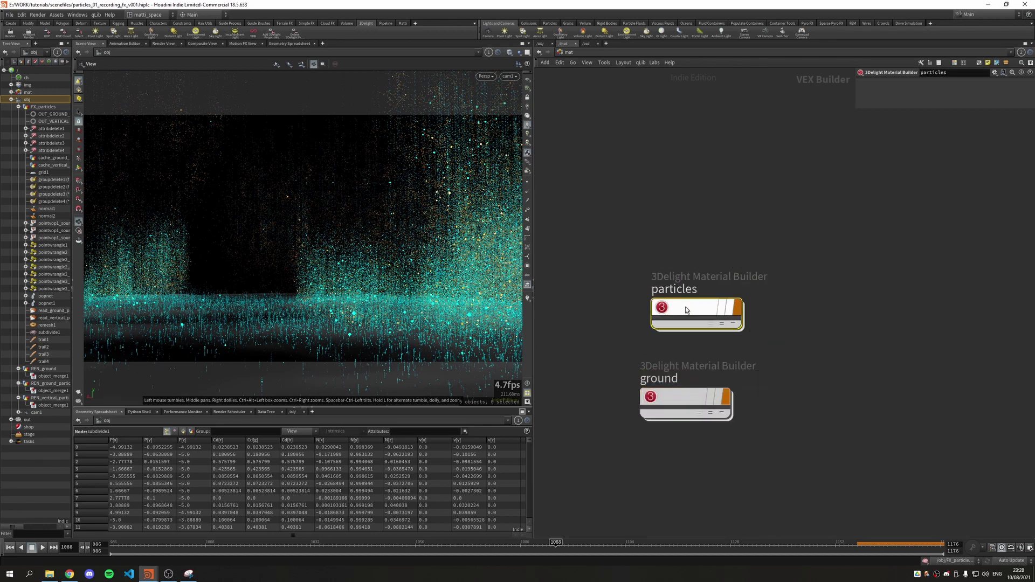
pyautogui.doubleClick(686, 310)
pyautogui.press('Tab')
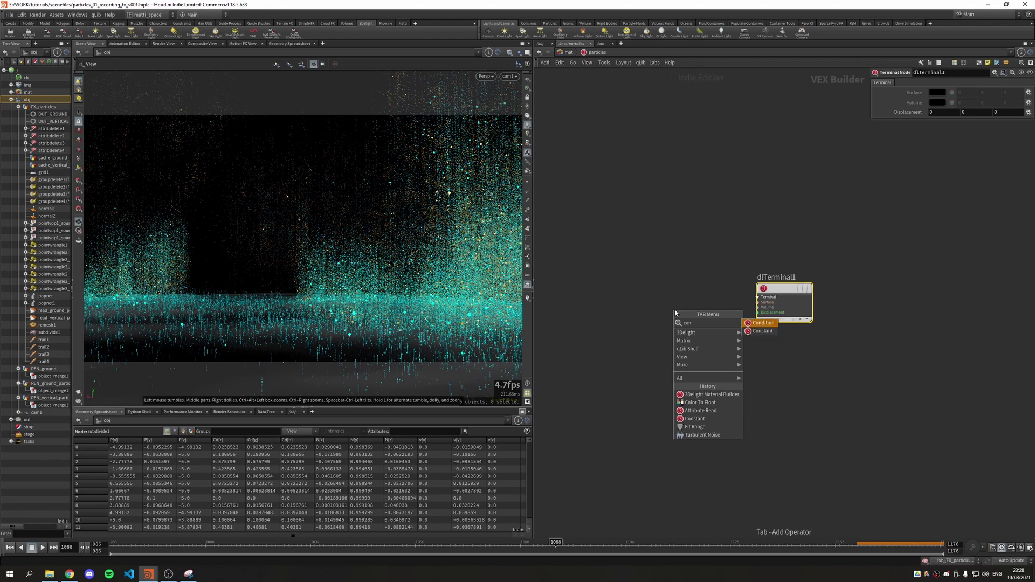
pyautogui.click(695, 419)
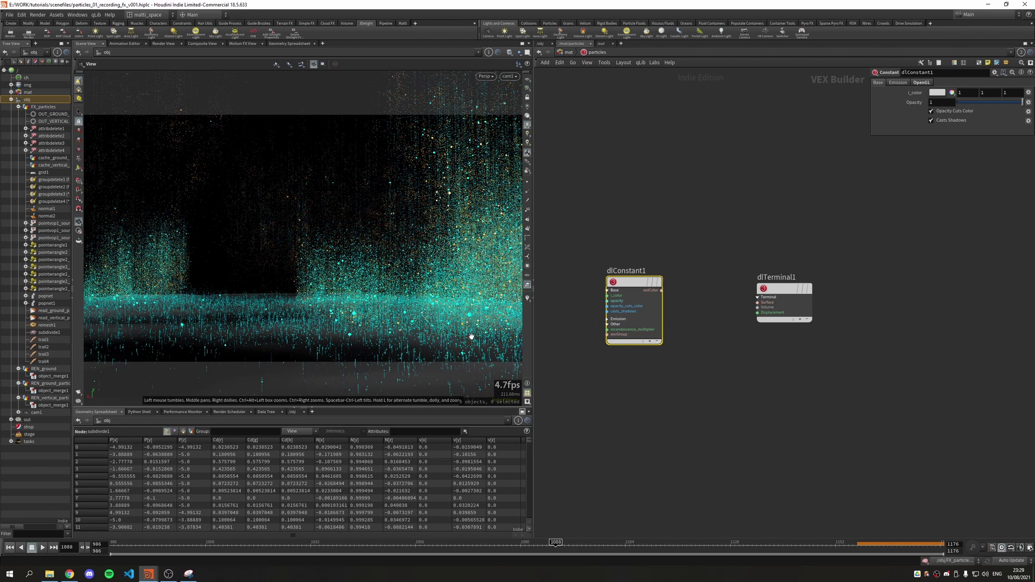
pyautogui.moveTo(663, 291); pyautogui.dragTo(759, 303)
pyautogui.moveTo(593, 323); pyautogui.dragTo(718, 350, button='middle')
# - Add two Attribute Read nodes reading Cd and Alpha
pyautogui.press('Tab')
pyautogui.write('at')
pyautogui.press('Return')
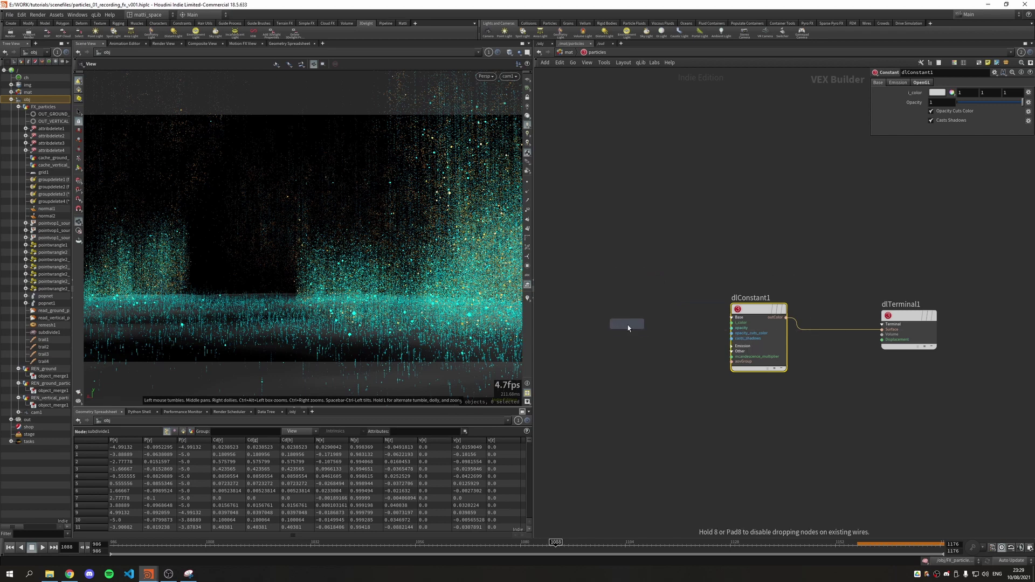
pyautogui.click(598, 314)
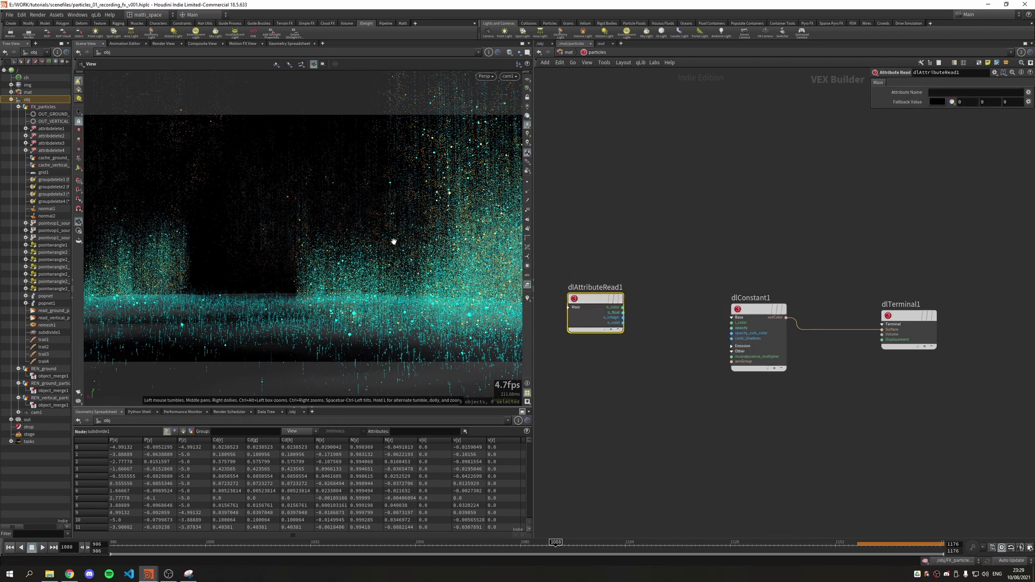
pyautogui.click(950, 94)
pyautogui.press('Return')
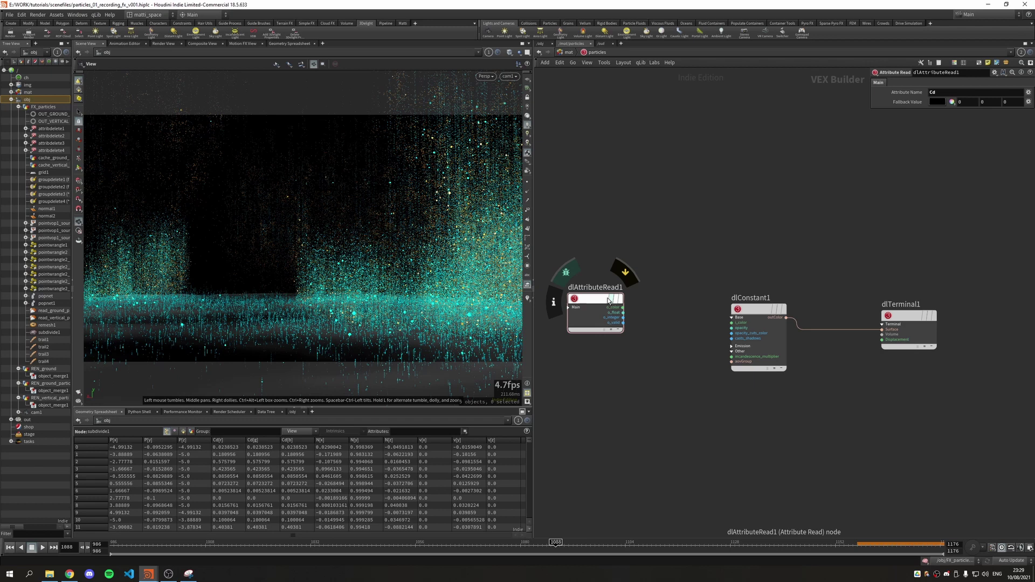
pyautogui.hotkey('ctrl', 'c')
pyautogui.hotkey('ctrl', 'v')
pyautogui.click(590, 370)
pyautogui.write('Alpha')
# - Wire Cd into dlConstant1's i_color and Alpha into its opacity
pyautogui.scroll(3, 674, 323)
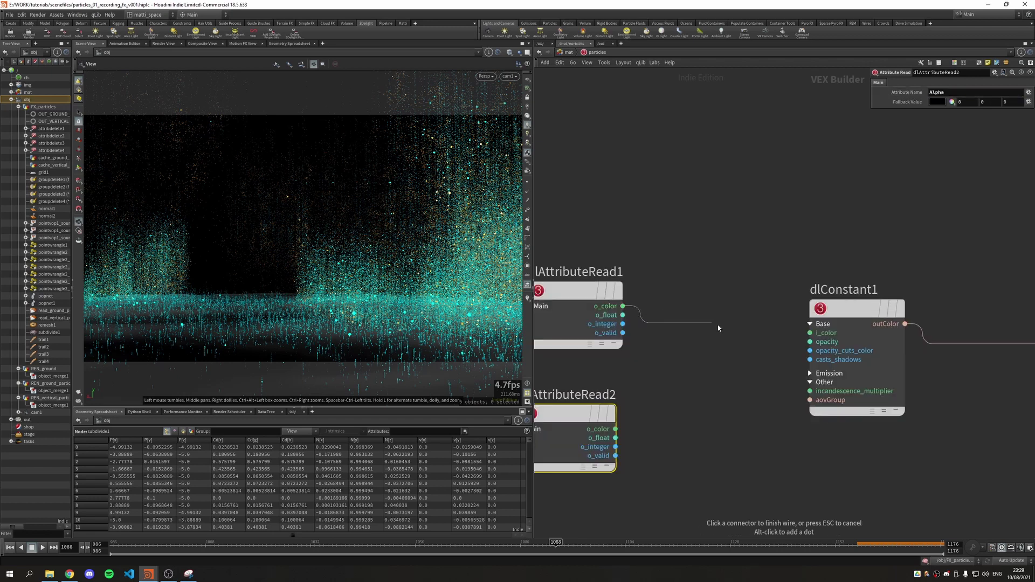
pyautogui.moveTo(623, 307); pyautogui.dragTo(732, 322)
pyautogui.scroll(-1, 692, 395)
pyautogui.moveTo(675, 392); pyautogui.dragTo(870, 296)
pyautogui.scroll(-2, 869, 297)
pyautogui.click(784, 340)
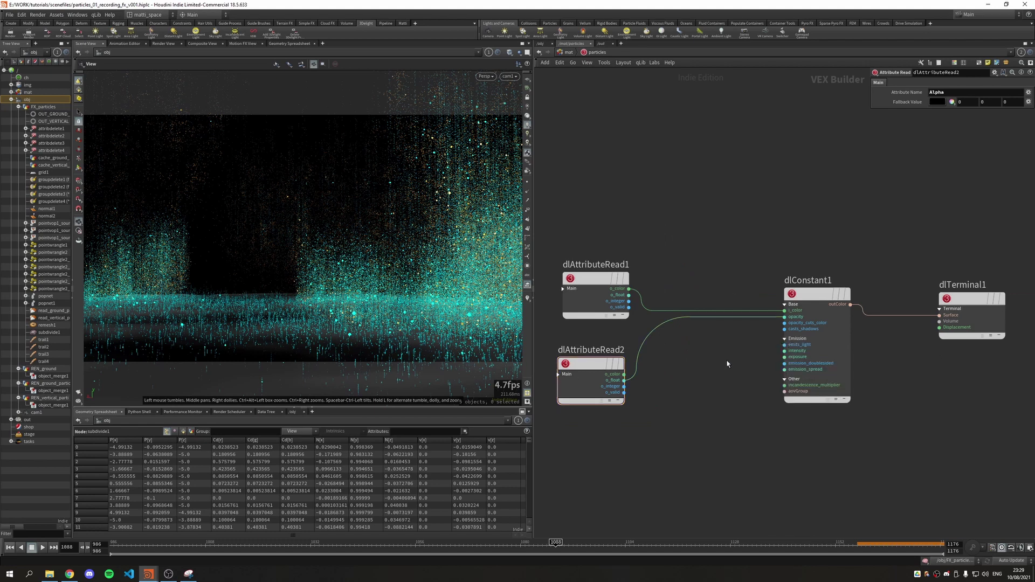
# - Add a Color To Float node fed by the Cd attribute read
pyautogui.press('Tab')
pyautogui.write('colorto')
pyautogui.press('Return')
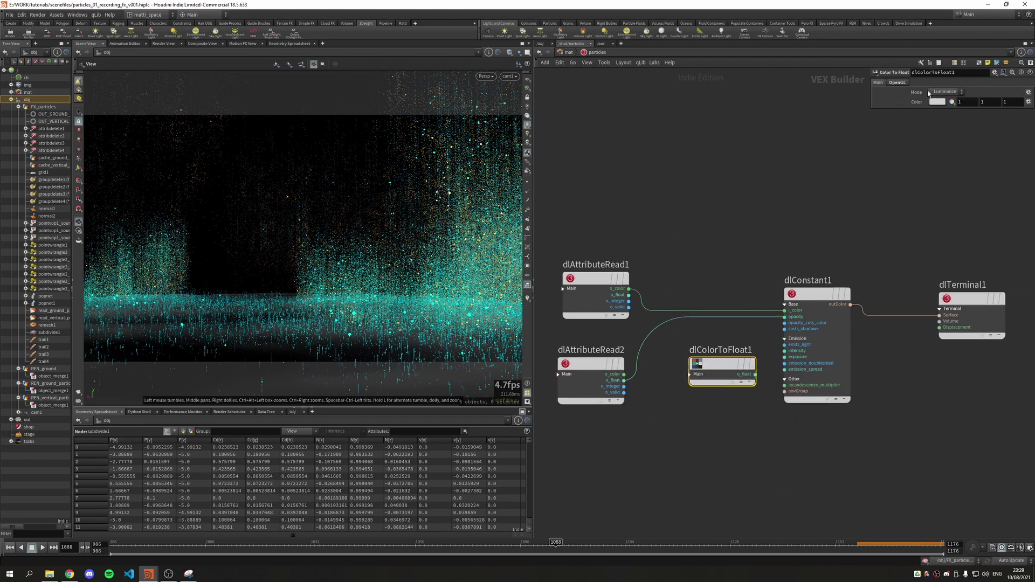
pyautogui.scroll(2, 629, 299)
pyautogui.moveTo(628, 282); pyautogui.dragTo(717, 405)
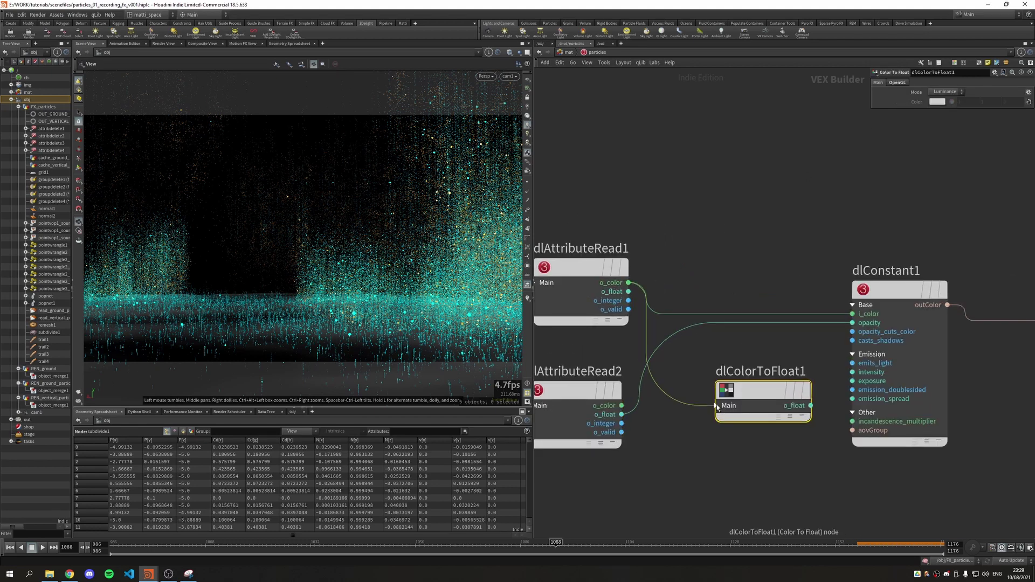
pyautogui.click(716, 406)
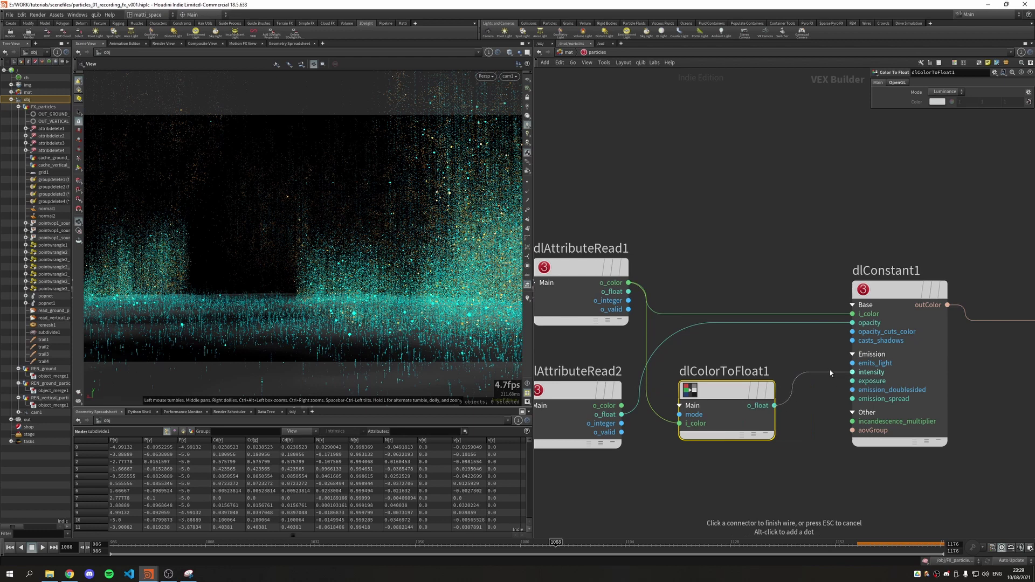
pyautogui.press('u')
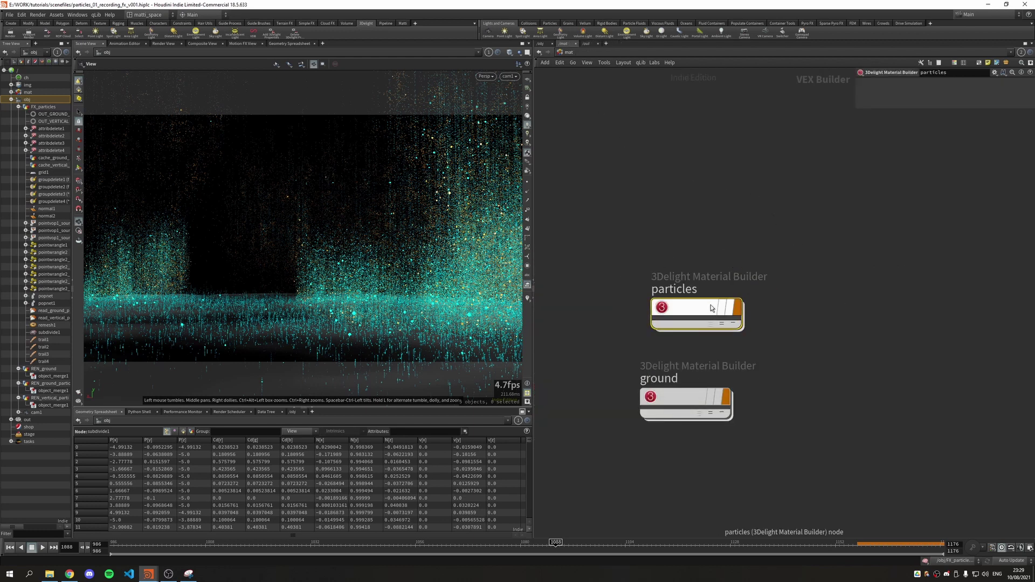
# - Assign /mat/particles to REN_vertical_particles and keep Velocity Blur for its geometry
pyautogui.hotkey('ctrl', 'c')
pyautogui.click(540, 44)
pyautogui.click(583, 348)
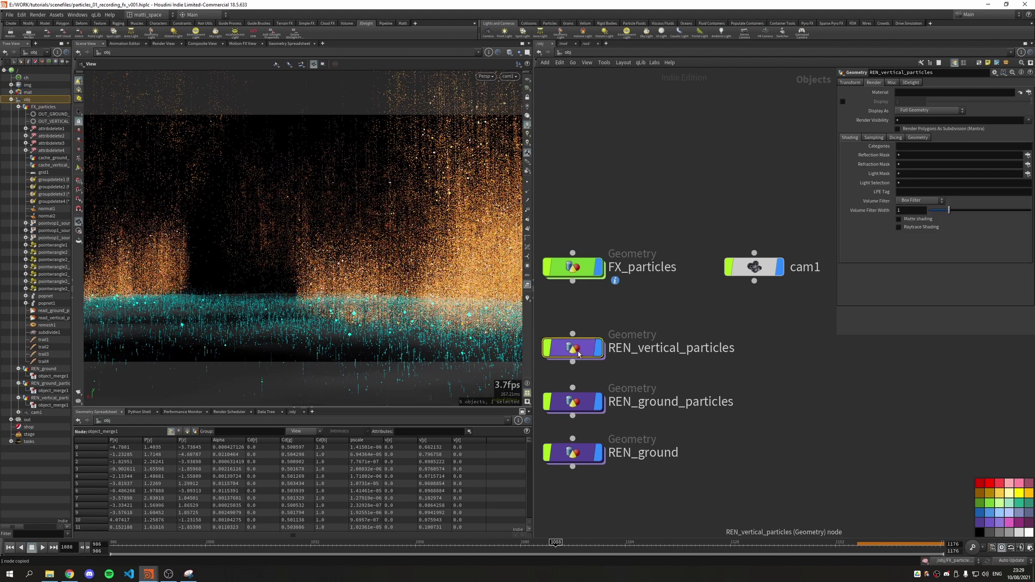
pyautogui.click(908, 93)
pyautogui.hotkey('ctrl', 'v')
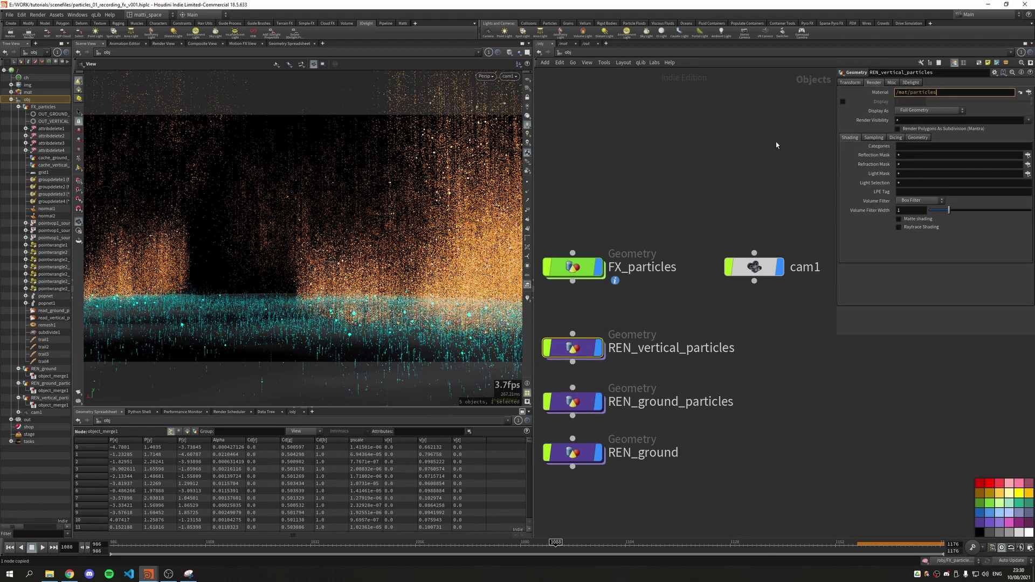
pyautogui.press('Return')
pyautogui.click(874, 138)
pyautogui.click(919, 146)
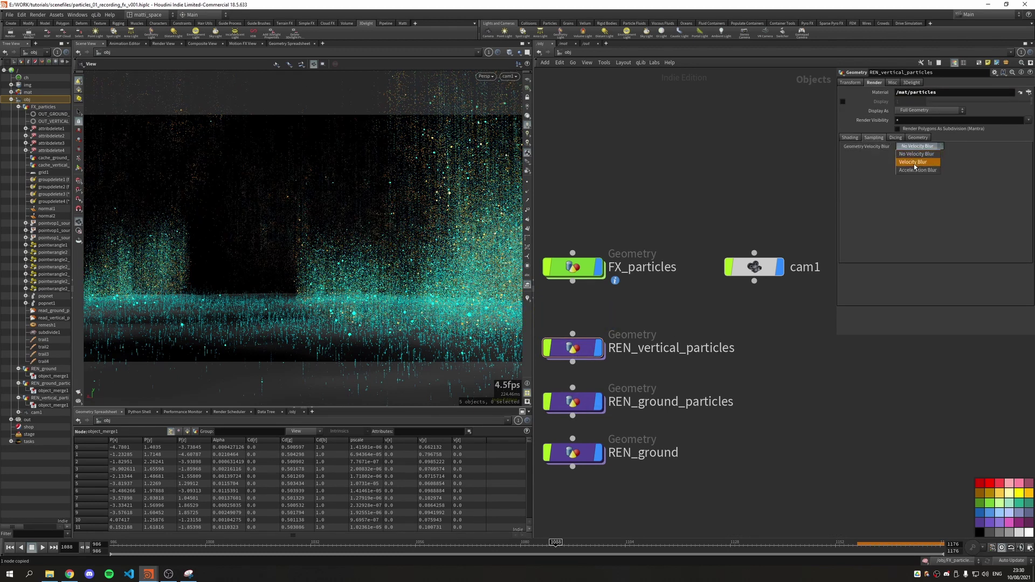
pyautogui.click(920, 161)
# - Inside the ground builder, add a Constant shader wired into the terminal's Surface
pyautogui.click(577, 407)
pyautogui.click(1029, 92)
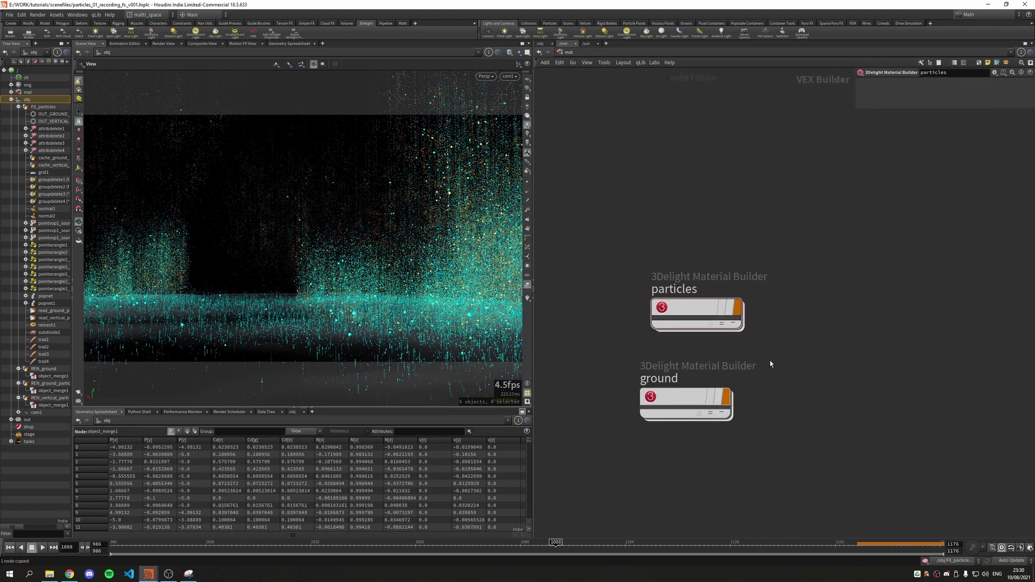
pyautogui.doubleClick(663, 369)
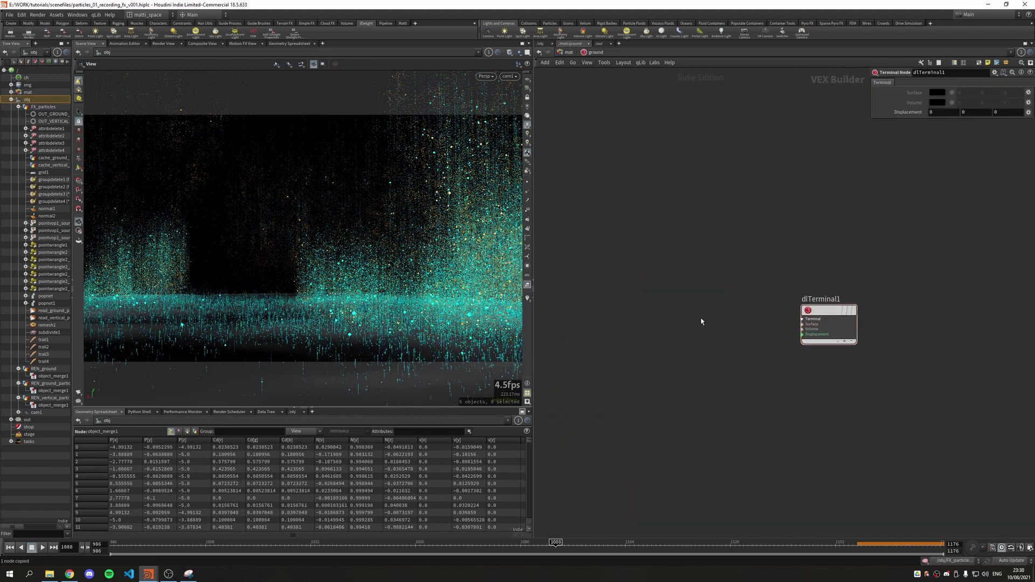
pyautogui.press('Tab')
pyautogui.write('const')
pyautogui.press('Return')
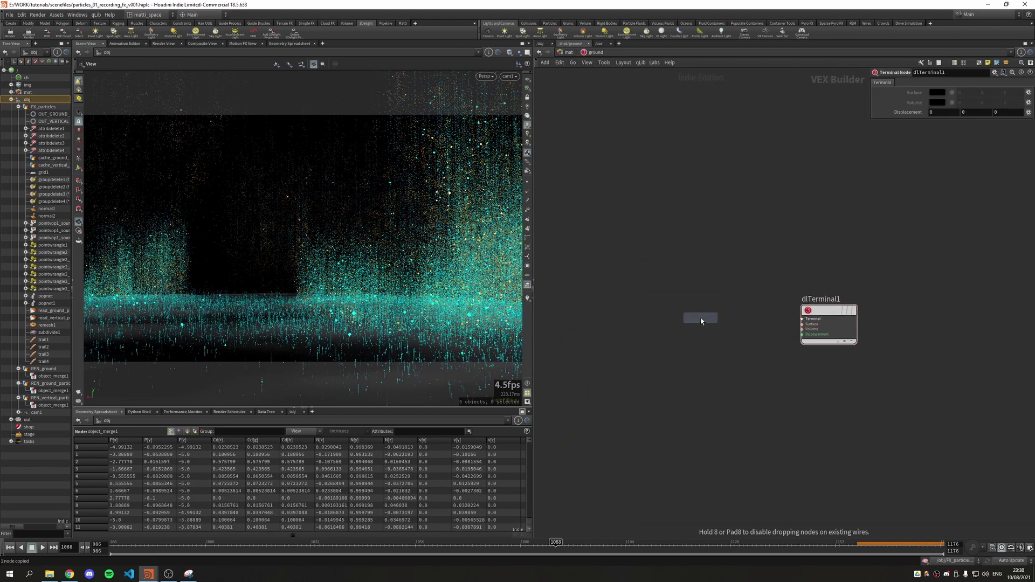
pyautogui.click(699, 318)
pyautogui.moveTo(723, 324); pyautogui.dragTo(802, 324)
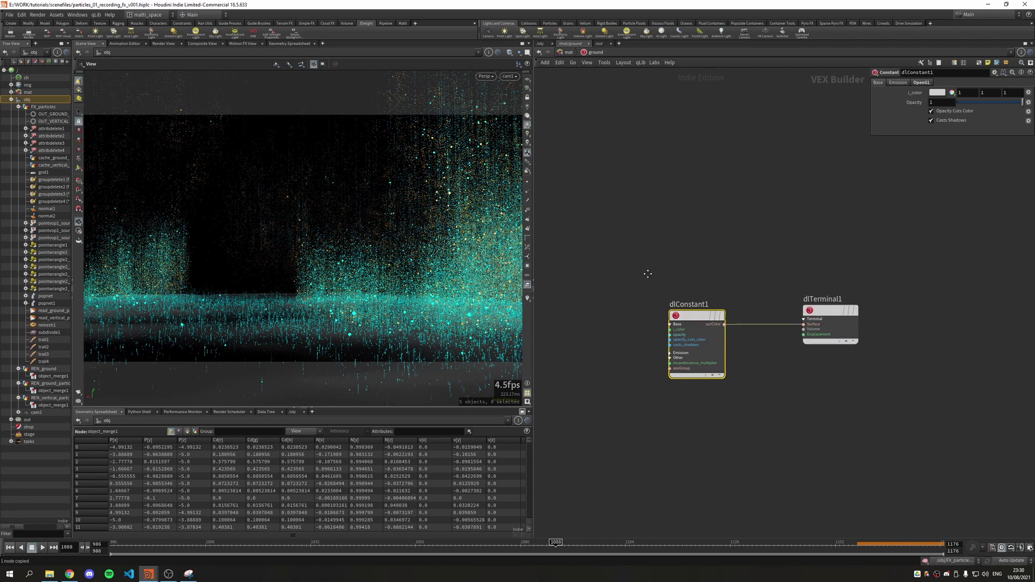
# - Add an Attribute Read node to the left of dlConstant1
pyautogui.press('Tab')
pyautogui.write('att')
pyautogui.press('Return')
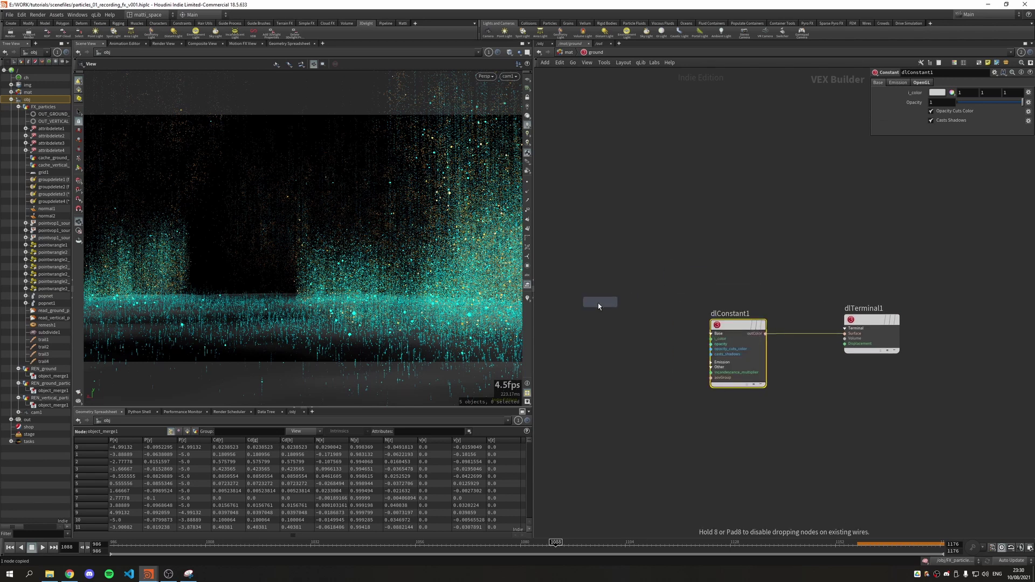
pyautogui.click(597, 303)
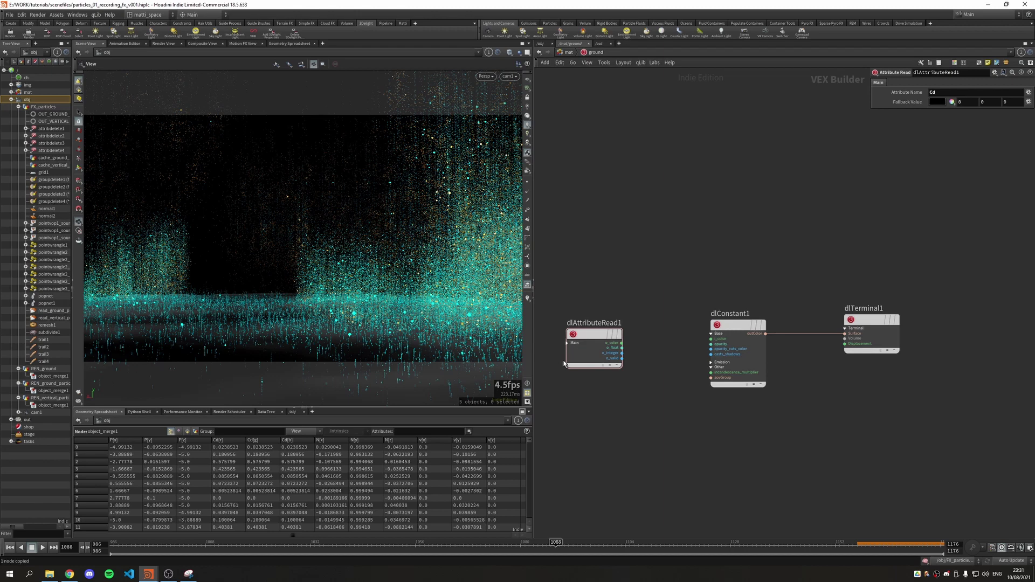
pyautogui.scroll(3, 570, 330)
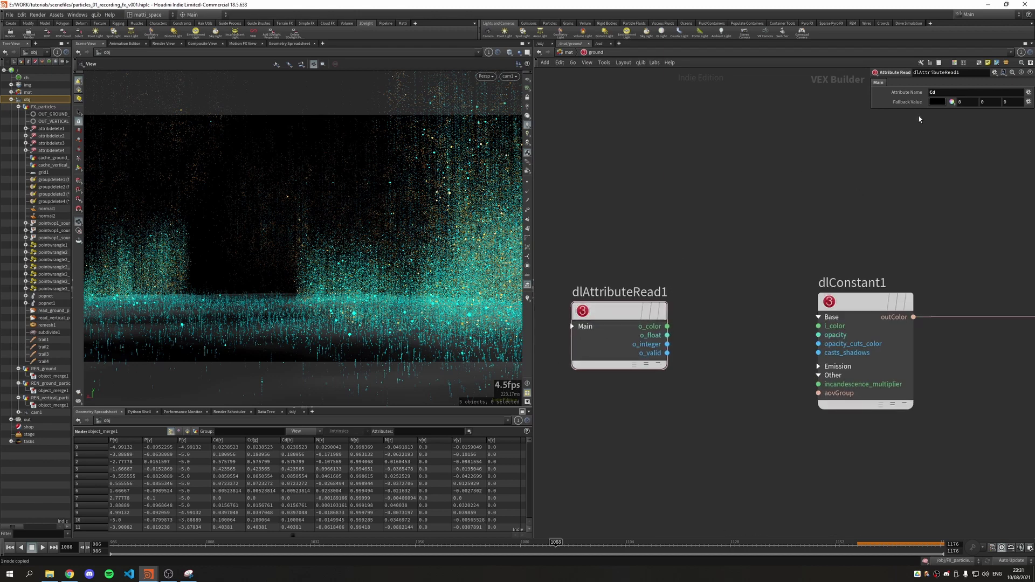
pyautogui.moveTo(609, 305); pyautogui.dragTo(610, 320)
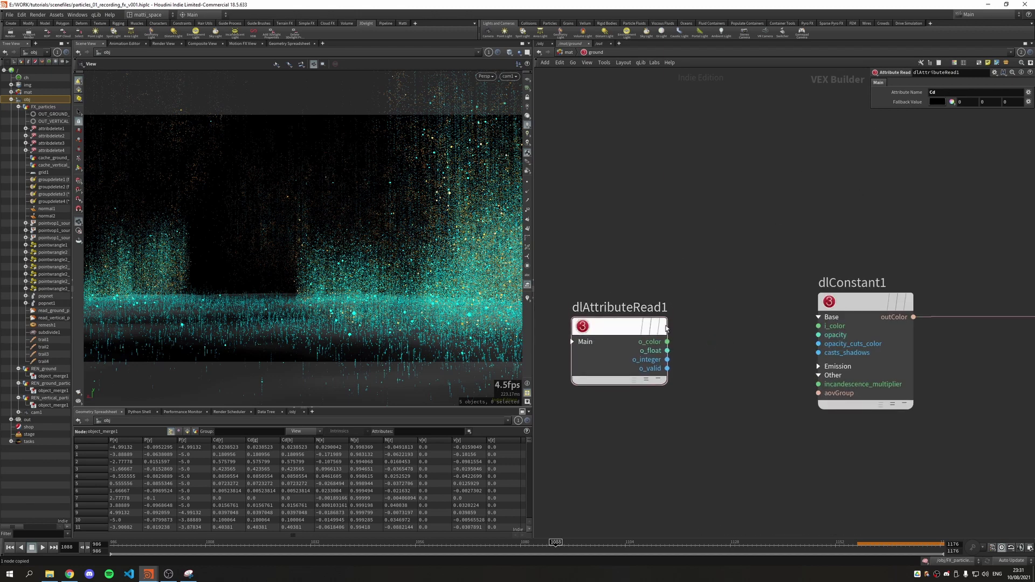
# - Route the attribute read through a Color To Float node into dlConstant1's opacity
pyautogui.press('Tab')
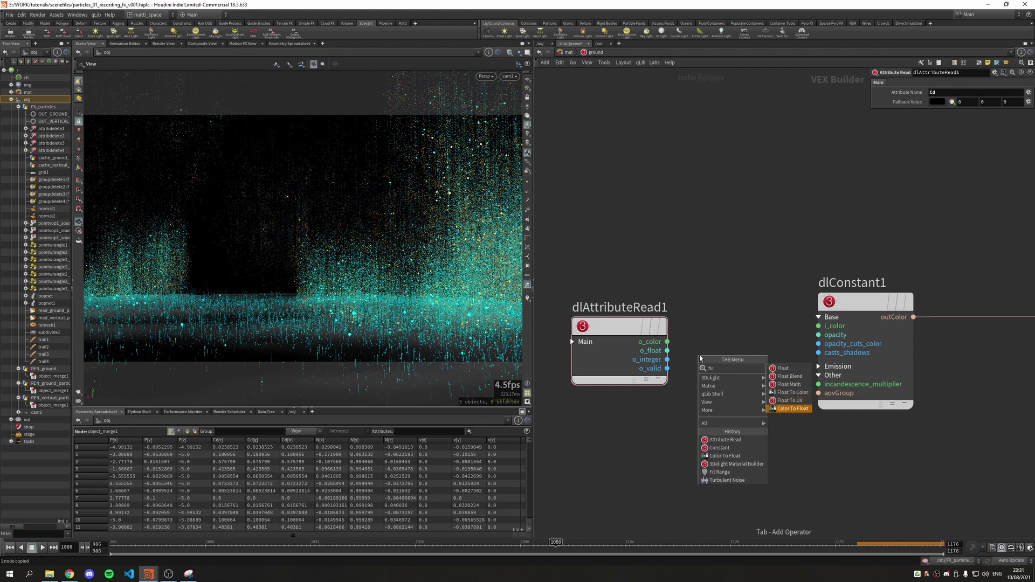
pyautogui.click(725, 455)
pyautogui.moveTo(620, 326); pyautogui.dragTo(597, 324)
pyautogui.click(645, 348)
pyautogui.click(688, 367)
pyautogui.click(700, 389)
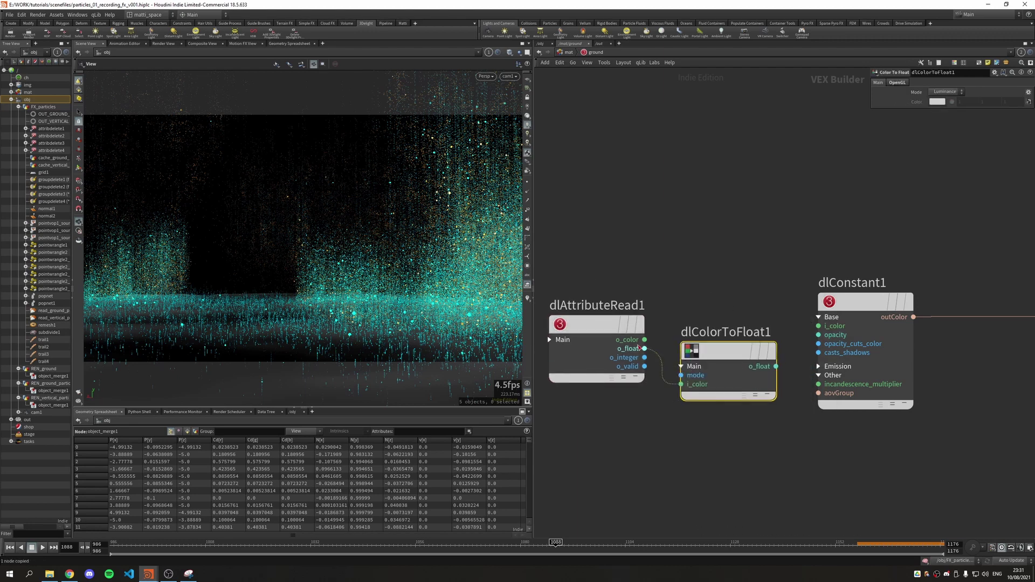
pyautogui.moveTo(841, 226); pyautogui.dragTo(788, 234, button='middle')
pyautogui.moveTo(796, 317); pyautogui.dragTo(810, 314)
pyautogui.click(722, 373)
# - Give dlConstant1 a light azure color (saturation 0.739) and turn off Casts Shadows
pyautogui.click(782, 340)
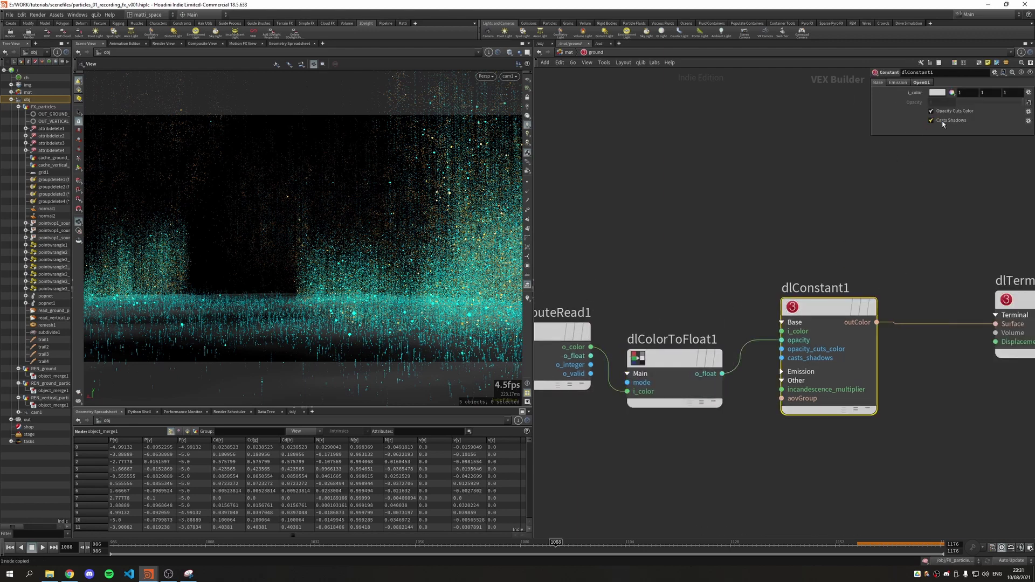
pyautogui.click(943, 123)
pyautogui.click(937, 92)
pyautogui.click(618, 266)
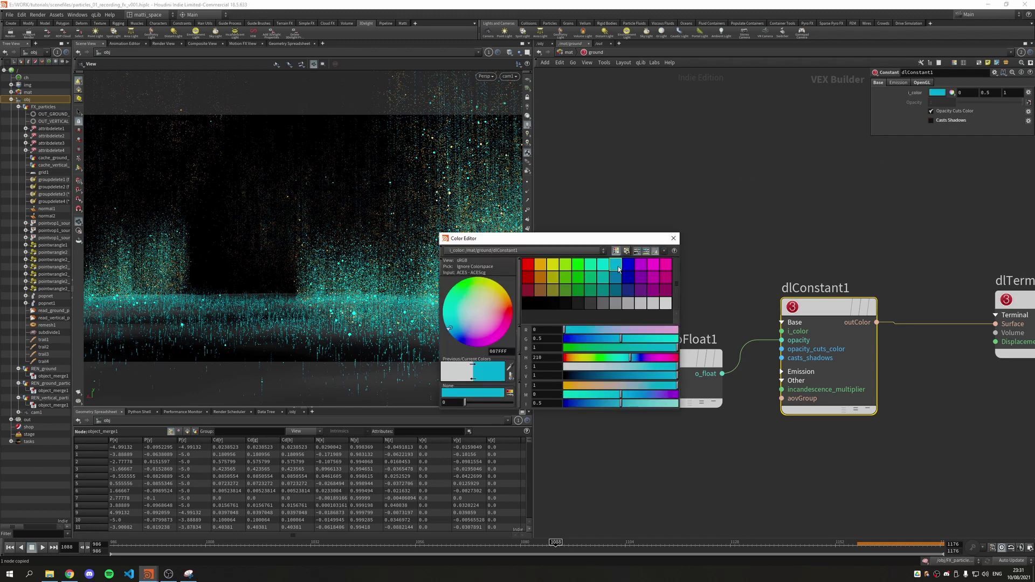
pyautogui.moveTo(634, 367); pyautogui.dragTo(648, 367)
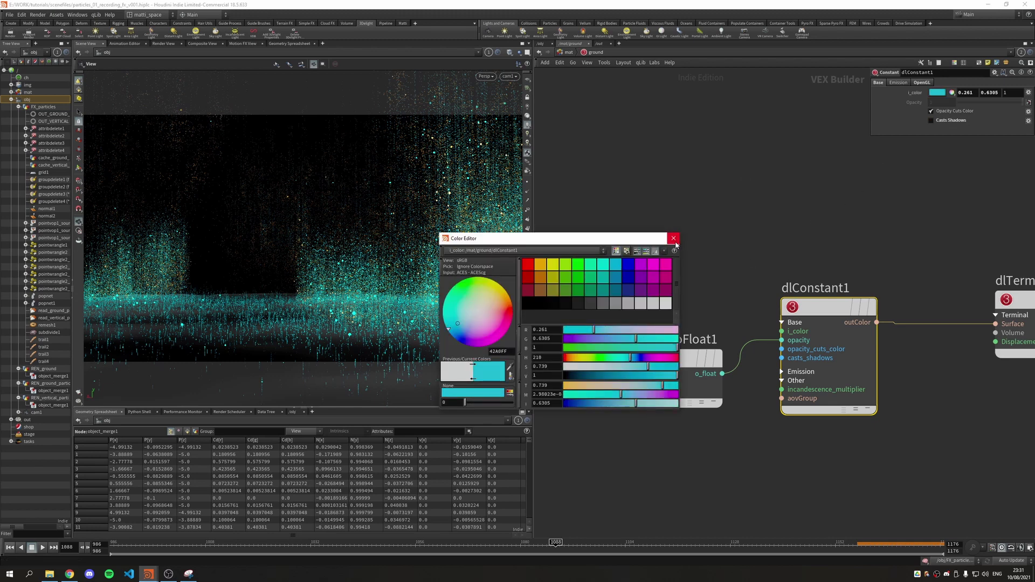
pyautogui.click(673, 238)
pyautogui.press('h')
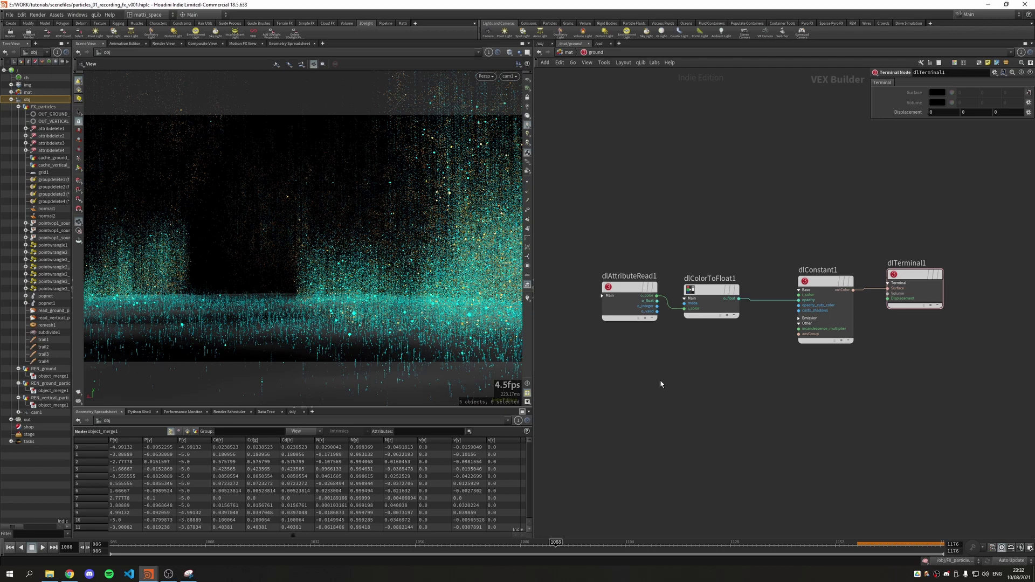
# - Insert a Float Blend between Color To Float and Constant, feeding its fg input
pyautogui.press('Tab')
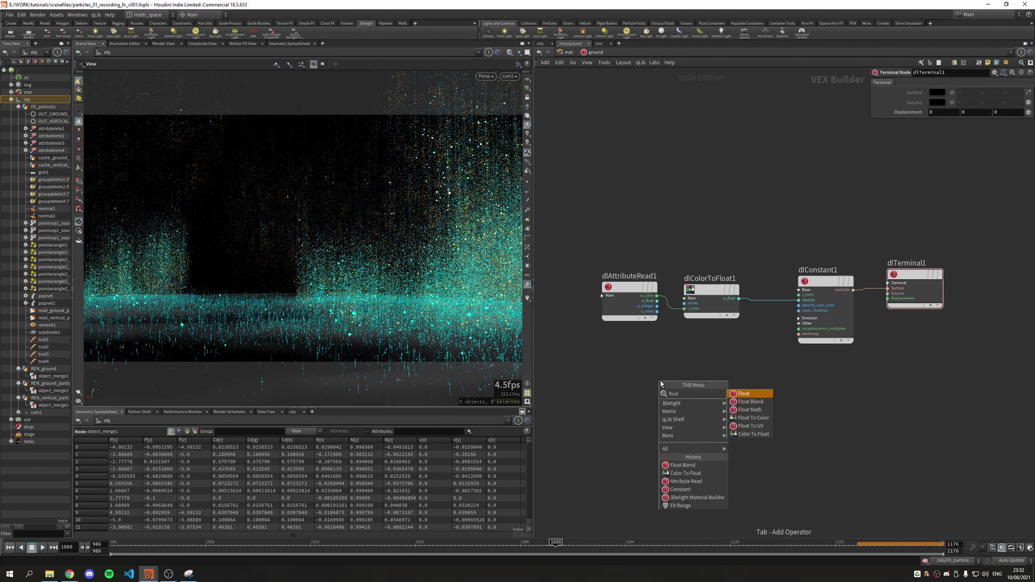
pyautogui.click(749, 396)
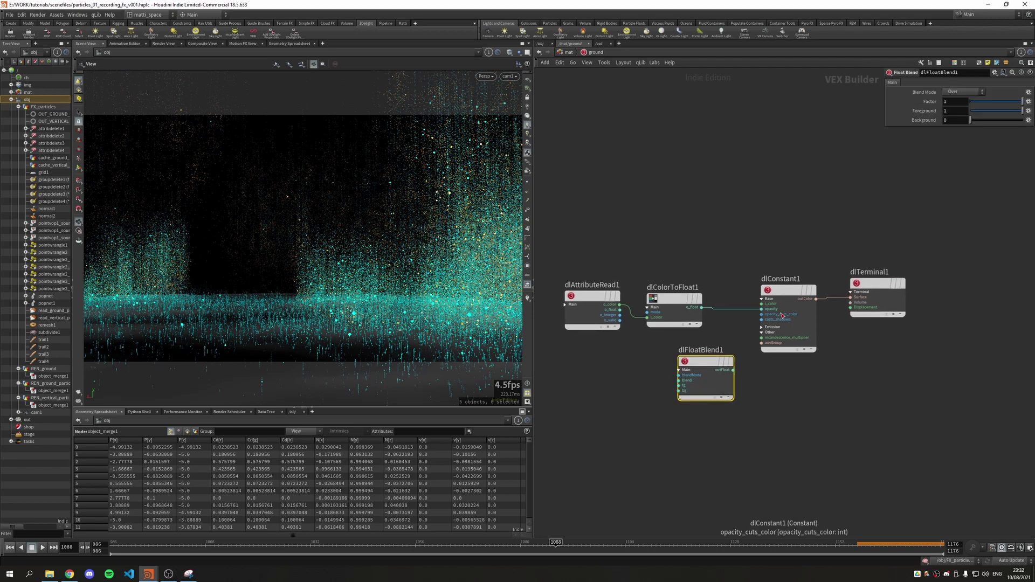
pyautogui.moveTo(705, 361); pyautogui.dragTo(766, 305)
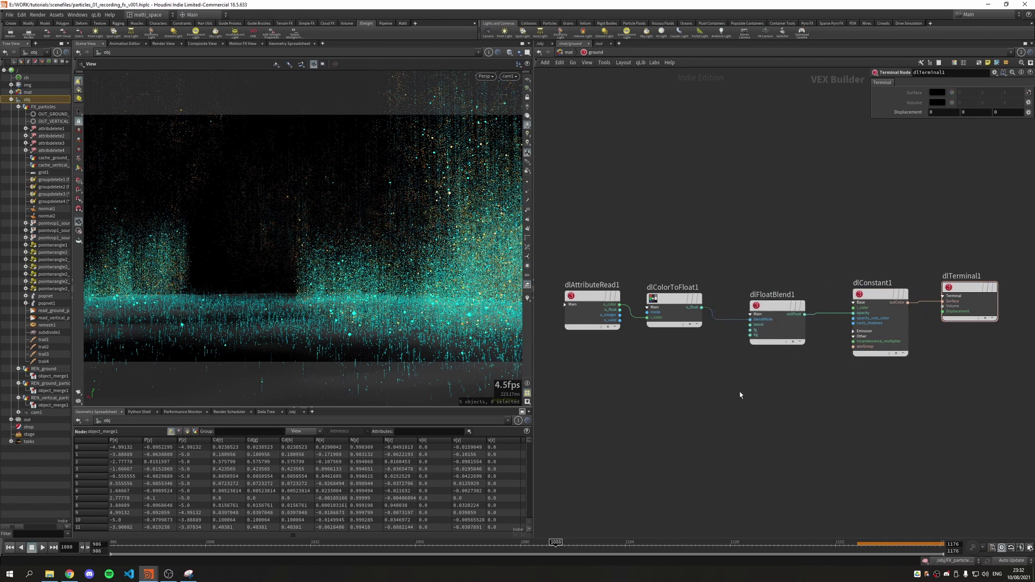
pyautogui.scroll(3, 701, 298)
pyautogui.click(637, 257)
pyautogui.click(719, 296)
pyautogui.moveTo(765, 254); pyautogui.dragTo(754, 253)
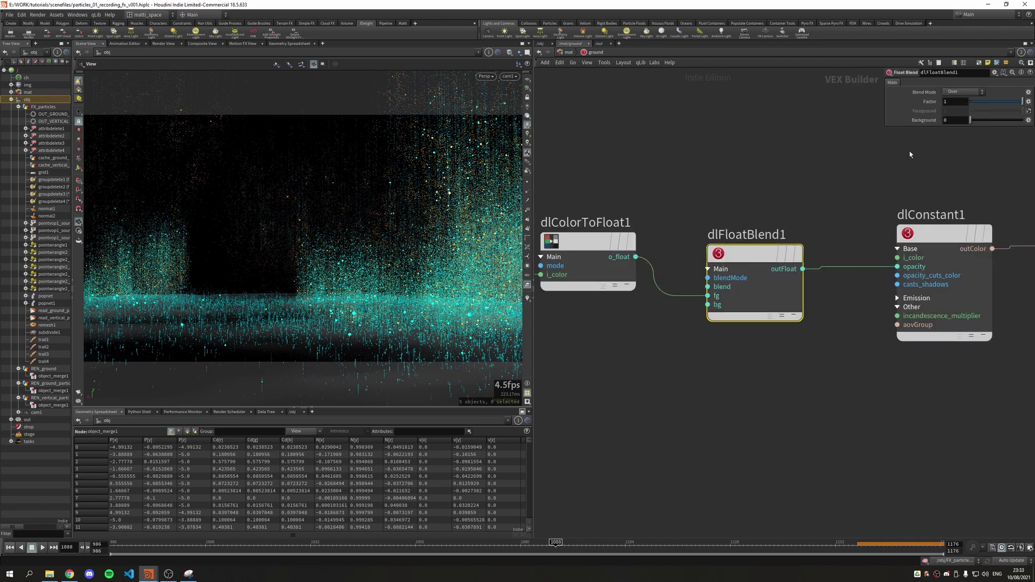
pyautogui.scroll(-2, 751, 250)
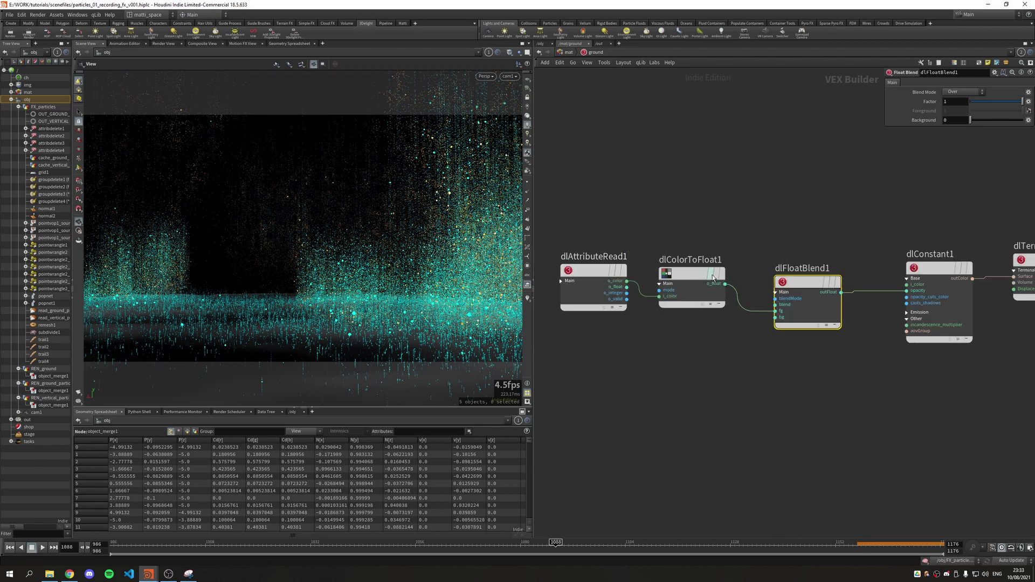
pyautogui.moveTo(797, 231); pyautogui.dragTo(735, 236, button='middle')
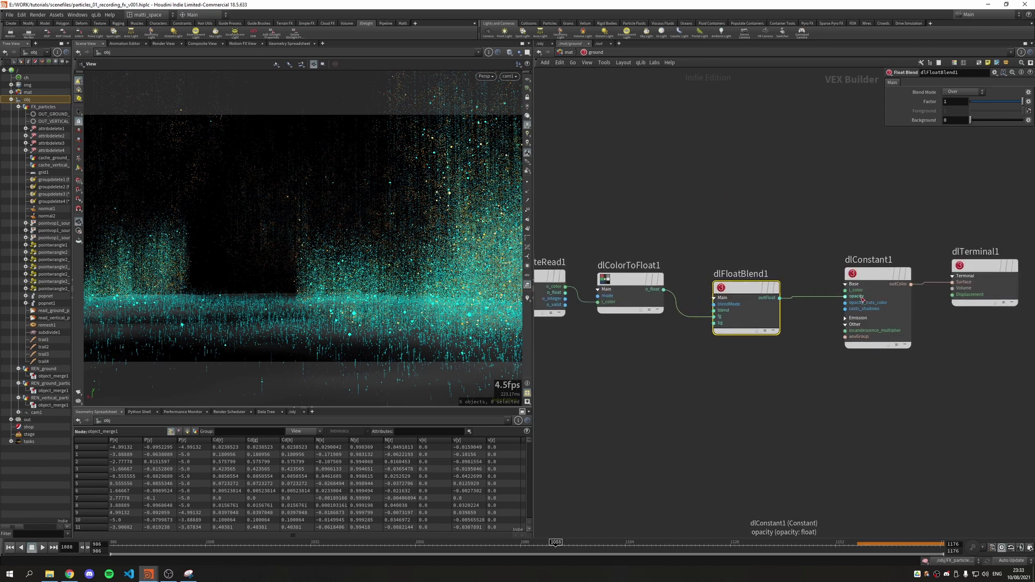
# - In /out, change 3Delight1's Pixel Samples from 8 to 32 on the Quality page
pyautogui.press('u')
pyautogui.click(539, 43)
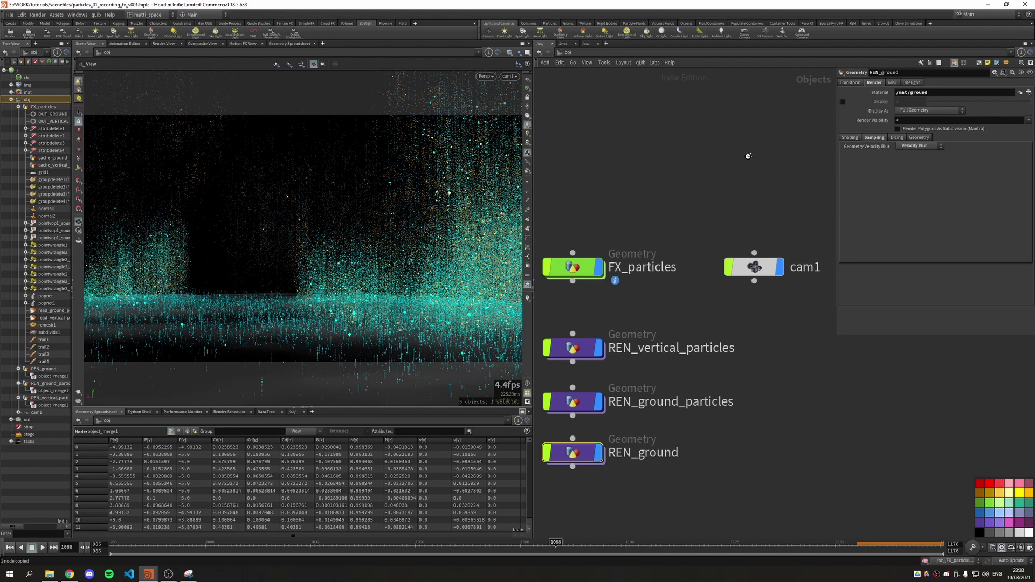
pyautogui.click(586, 45)
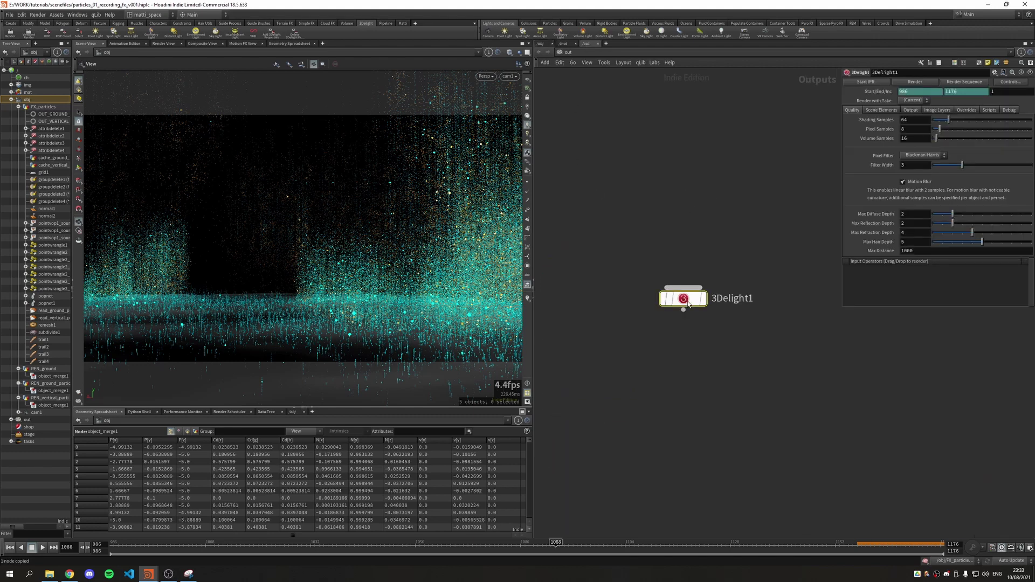
pyautogui.moveTo(687, 301); pyautogui.dragTo(681, 307)
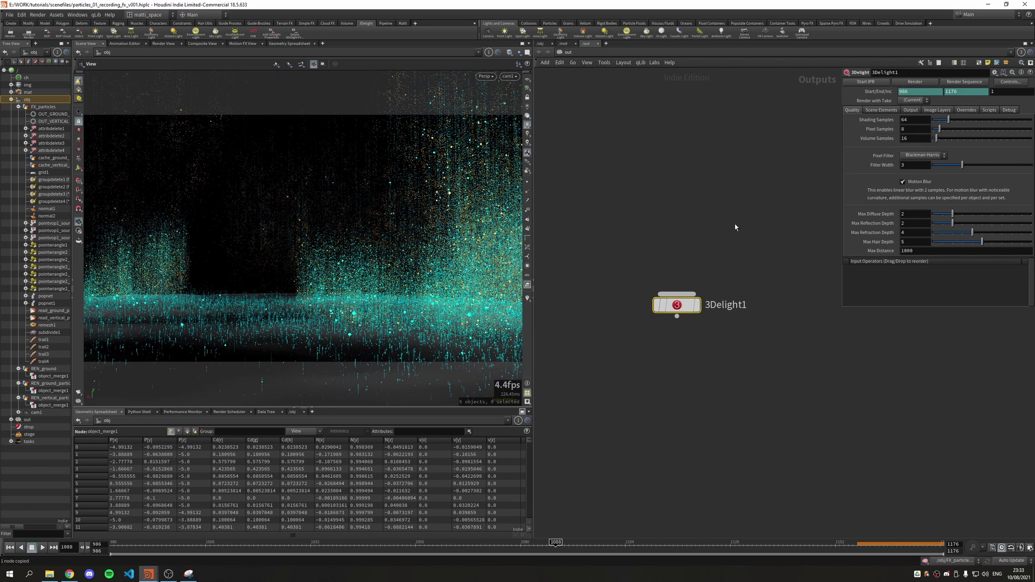
pyautogui.click(705, 239)
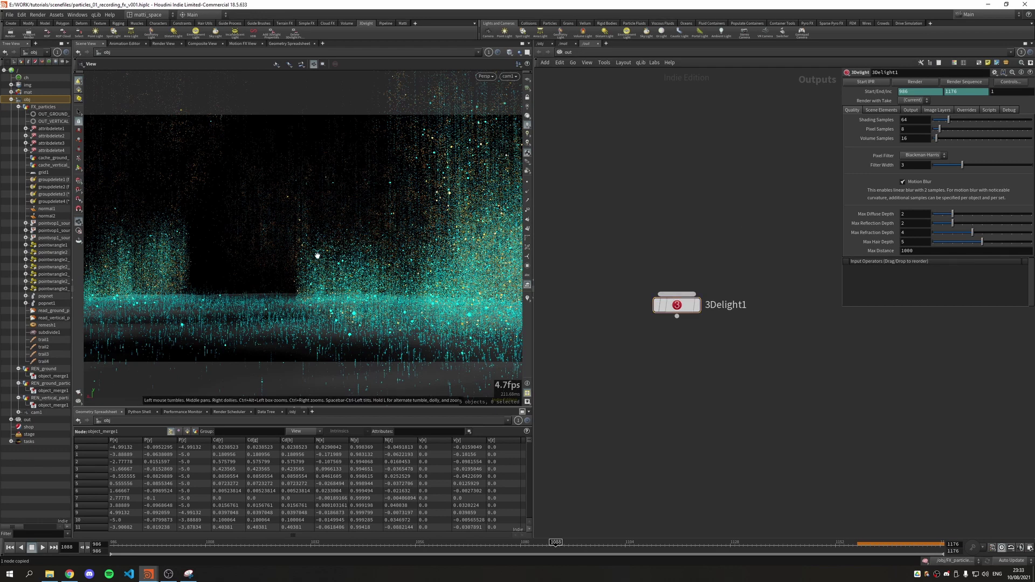
pyautogui.click(918, 130)
pyautogui.press('Return')
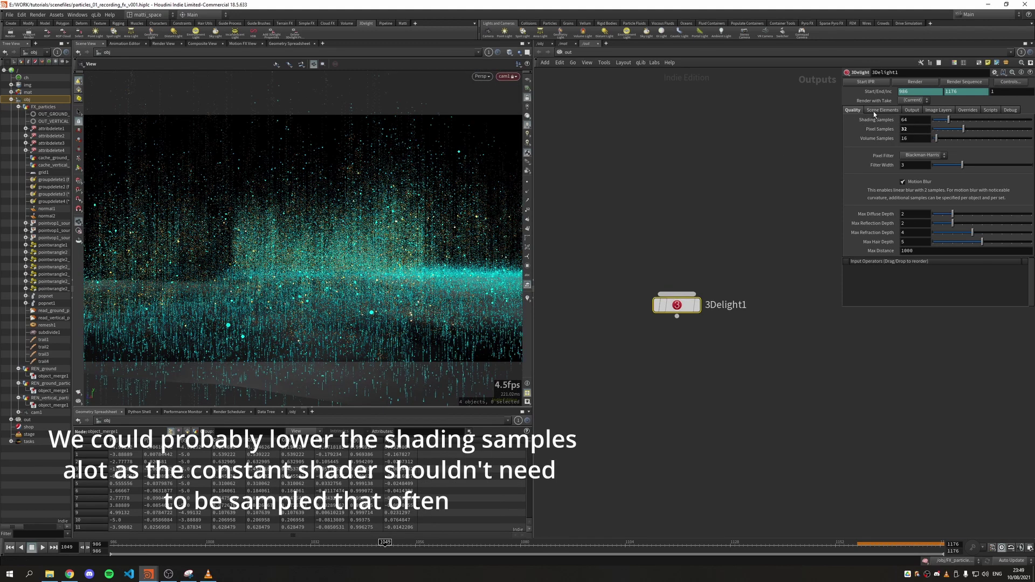
# - Enable Override Display Flags on 3Delight1 and set Objects to Render to REN_*
pyautogui.click(882, 110)
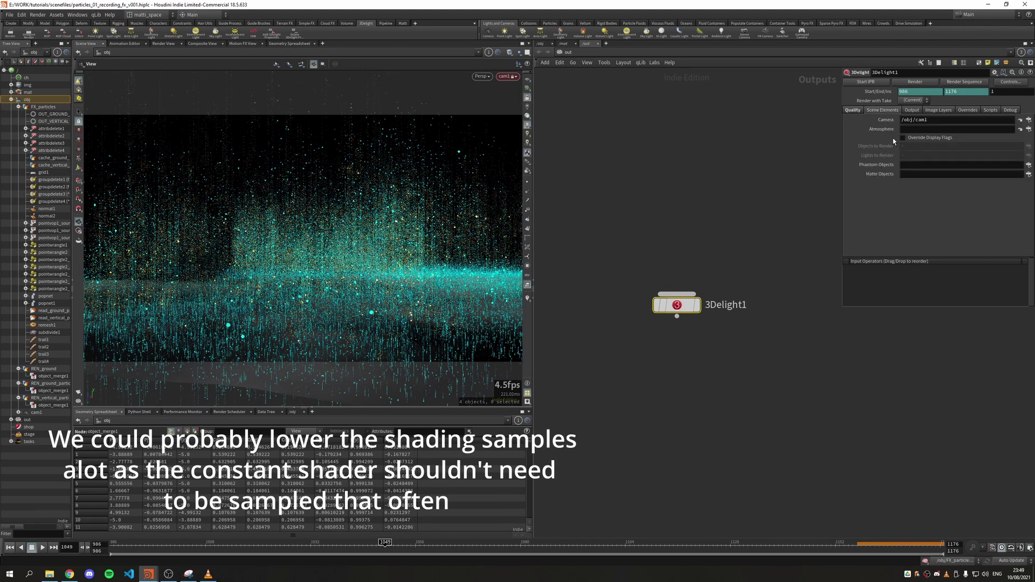
pyautogui.click(904, 138)
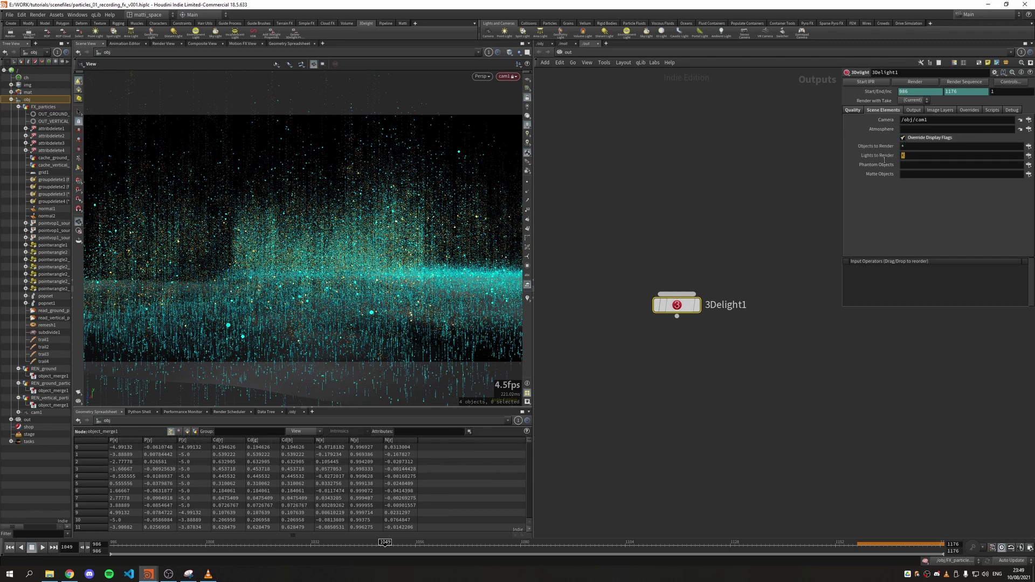
pyautogui.click(904, 155)
pyautogui.click(906, 146)
pyautogui.write('REN_*')
pyautogui.press('Return')
pyautogui.click(540, 43)
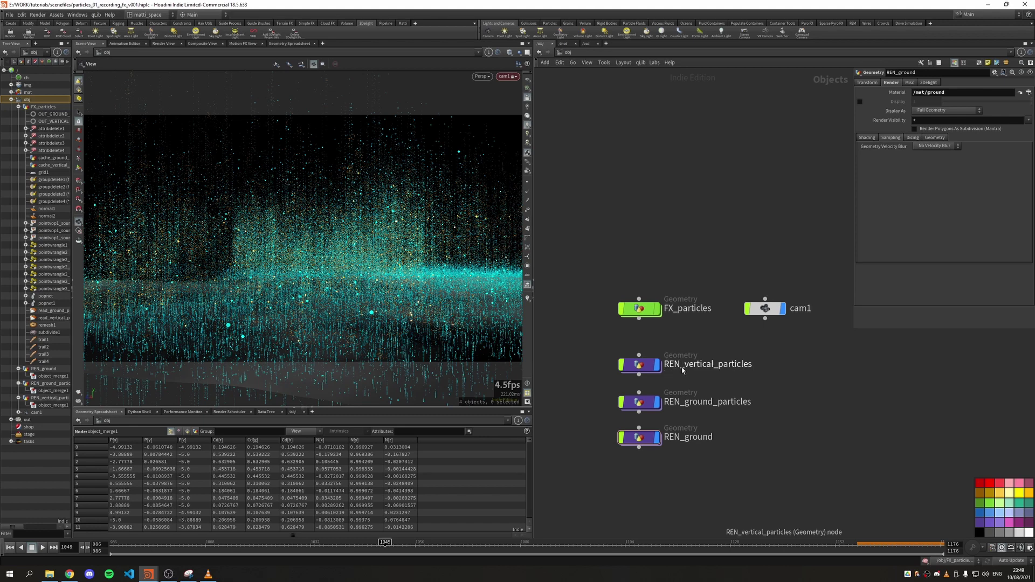
pyautogui.hotkey('ctrl', 'pageup')
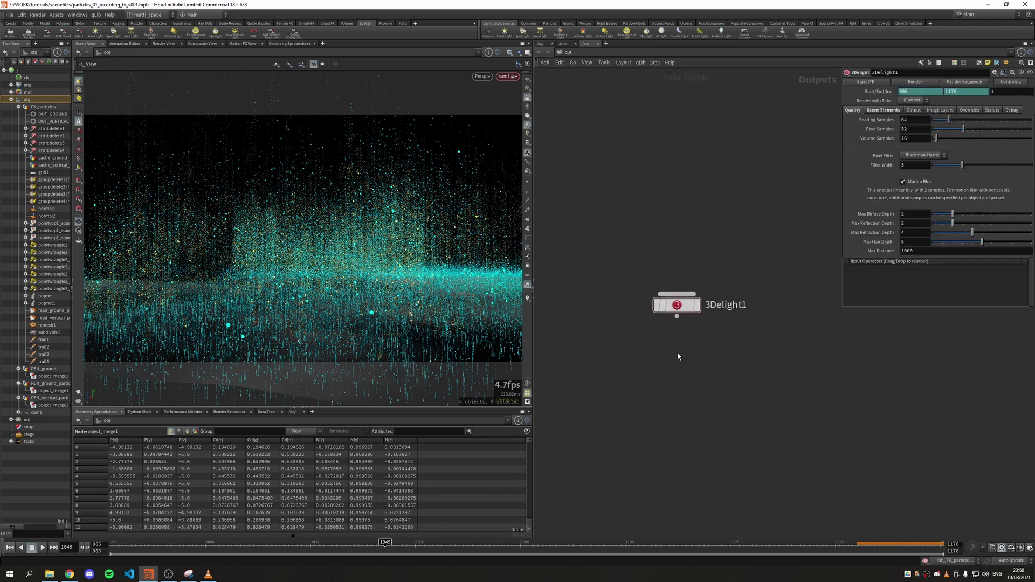
# - Start IPR on 3Delight1 and zoom out to see the full 1280×720 frame
pyautogui.click(882, 83)
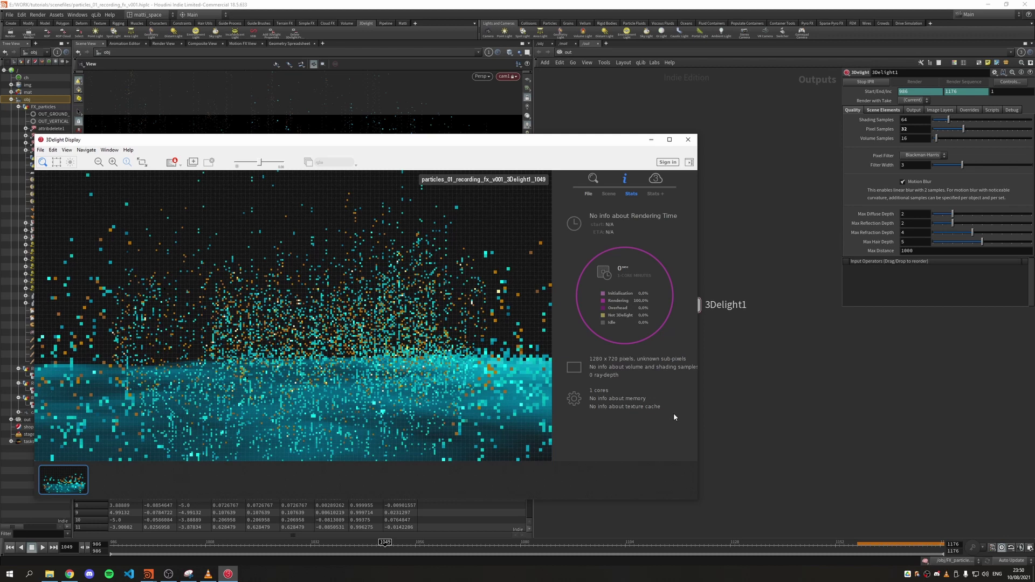
pyautogui.scroll(-2, 368, 363)
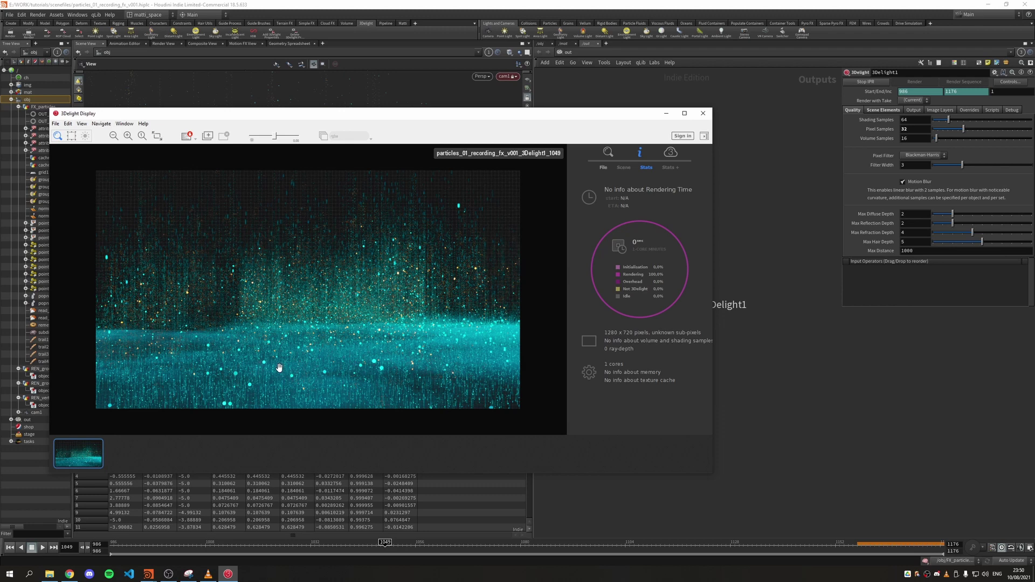
# - In /mat, set the ground material's dlFloatBlend1 Factor to 0.2 after trying 0.1 and 0.3
pyautogui.click(565, 44)
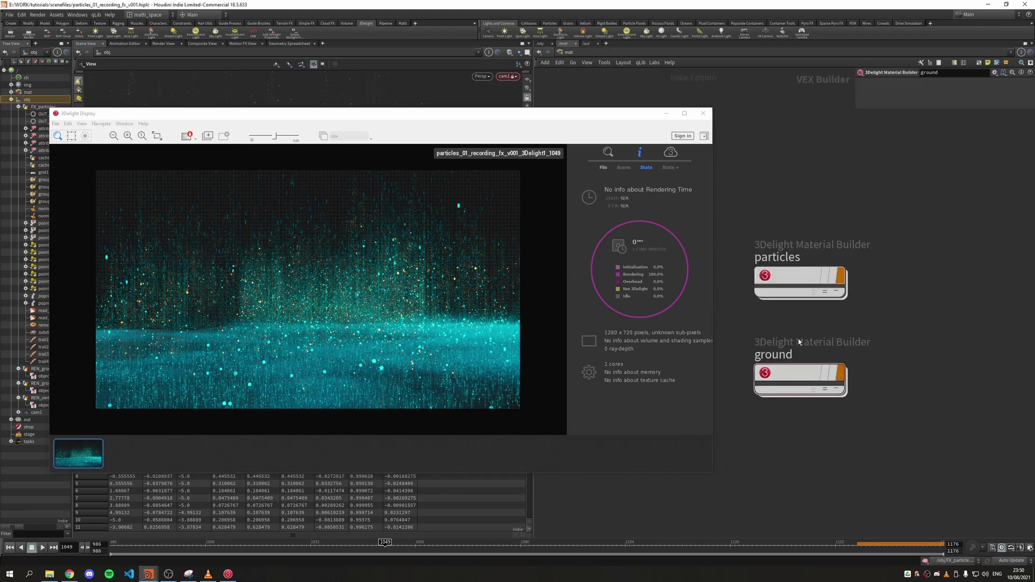
pyautogui.doubleClick(785, 377)
pyautogui.click(786, 376)
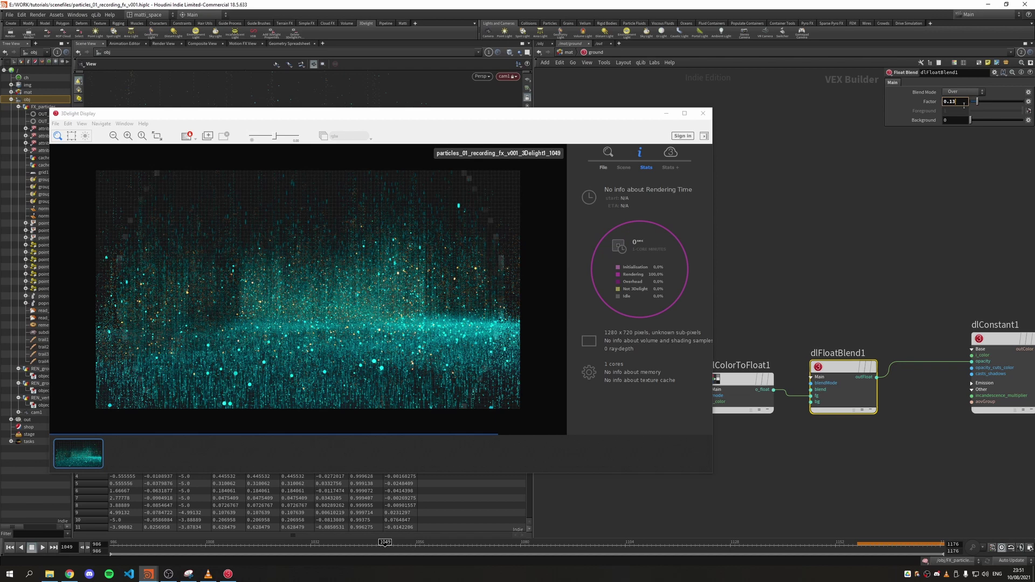
pyautogui.write('0.1')
pyautogui.press('Return')
pyautogui.click(963, 102)
pyautogui.write('0.3')
pyautogui.press('Return')
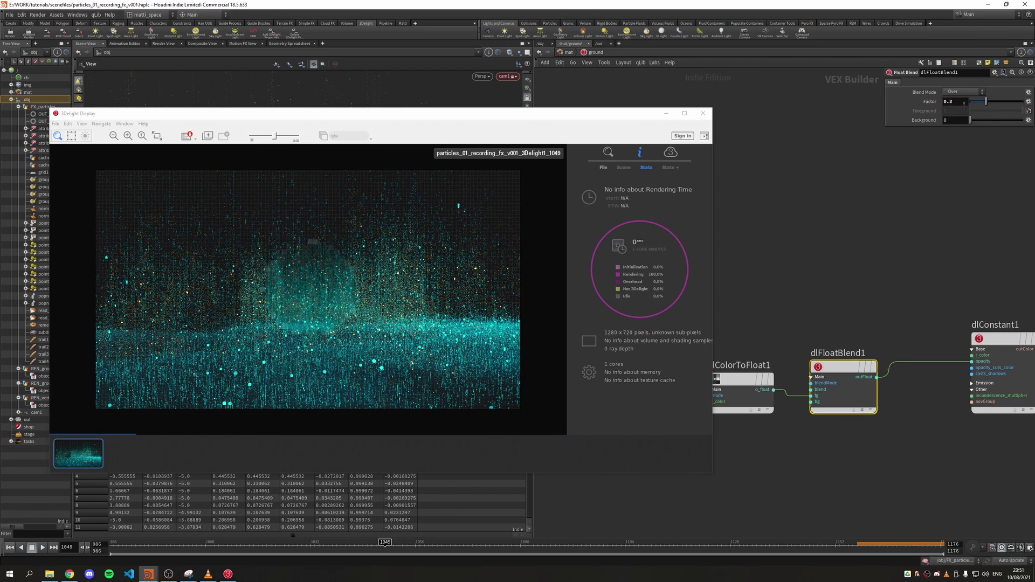
pyautogui.press('Return')
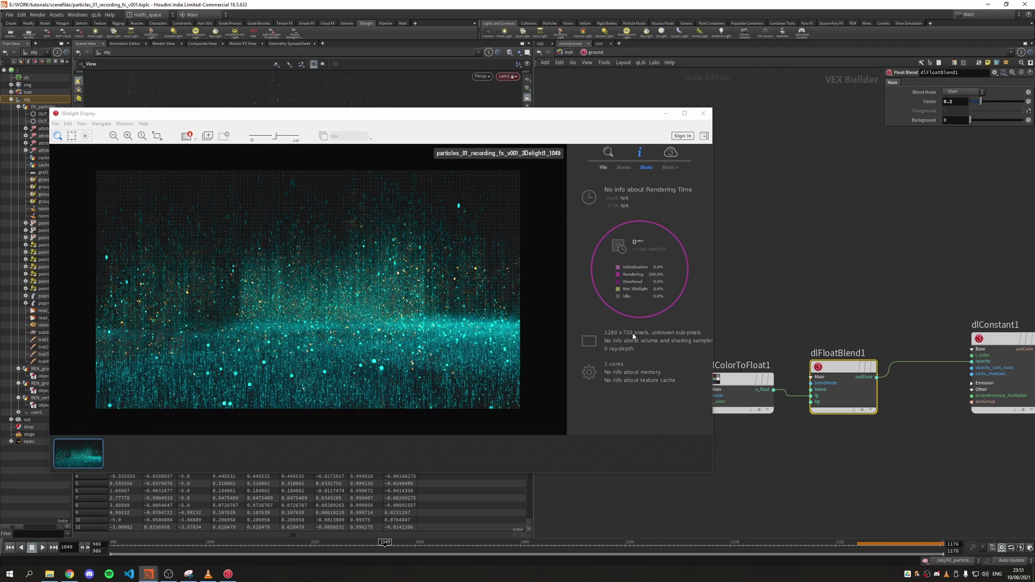
# - Enable depth of field in cam1's 3Delight settings with focus distance 5 and F-Stop 0.4
pyautogui.click(539, 52)
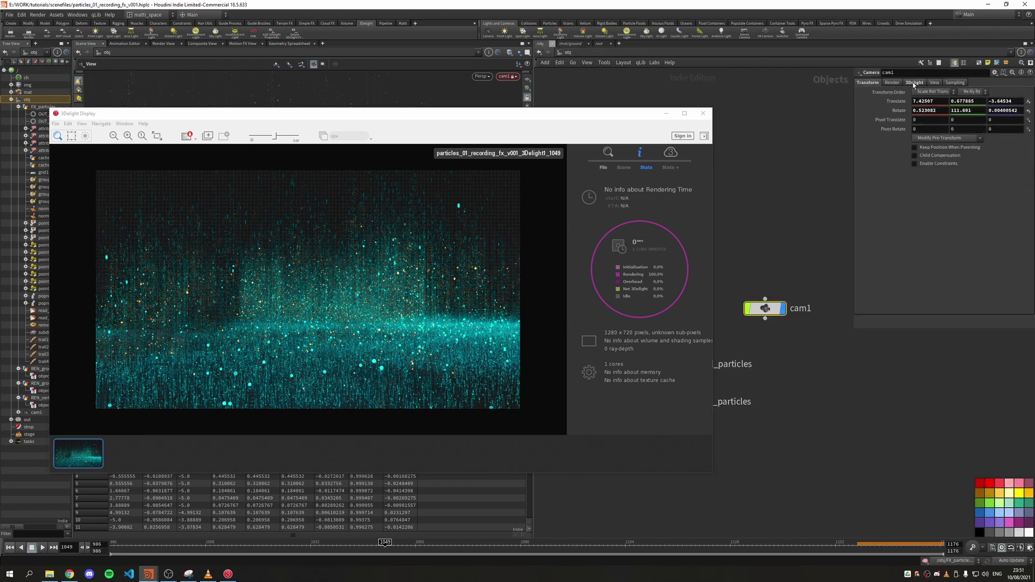
pyautogui.click(948, 83)
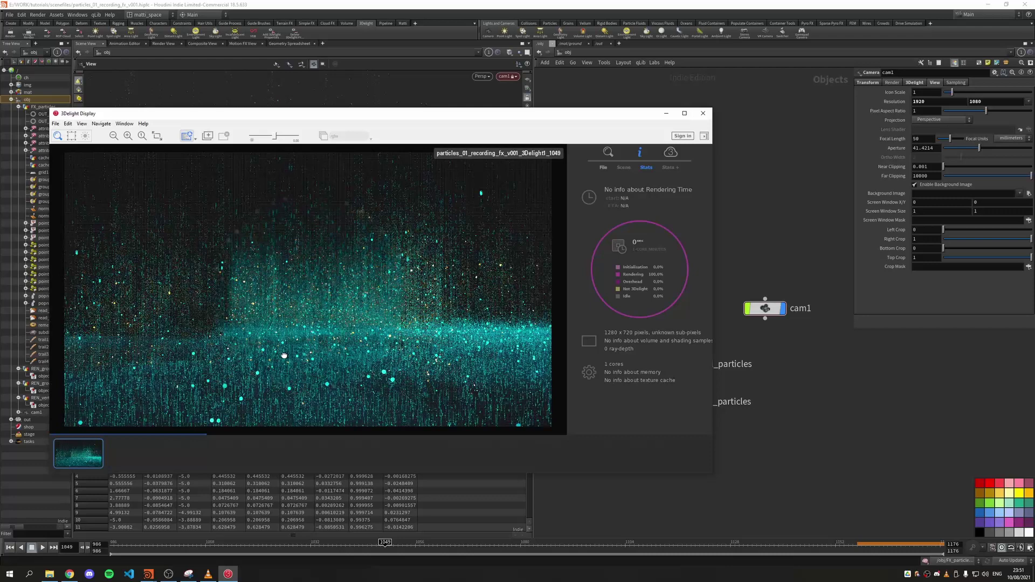
pyautogui.click(914, 83)
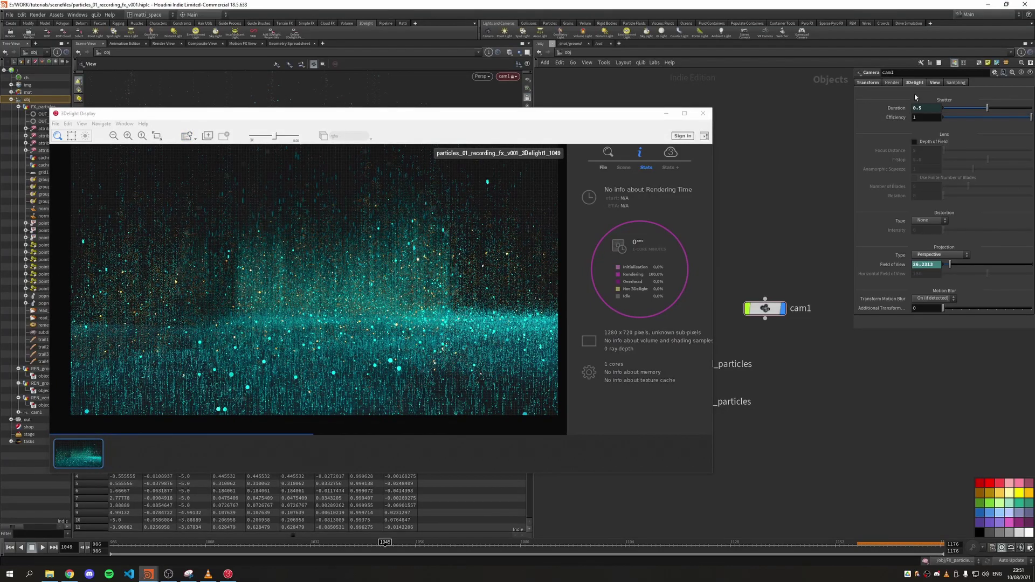
pyautogui.click(915, 141)
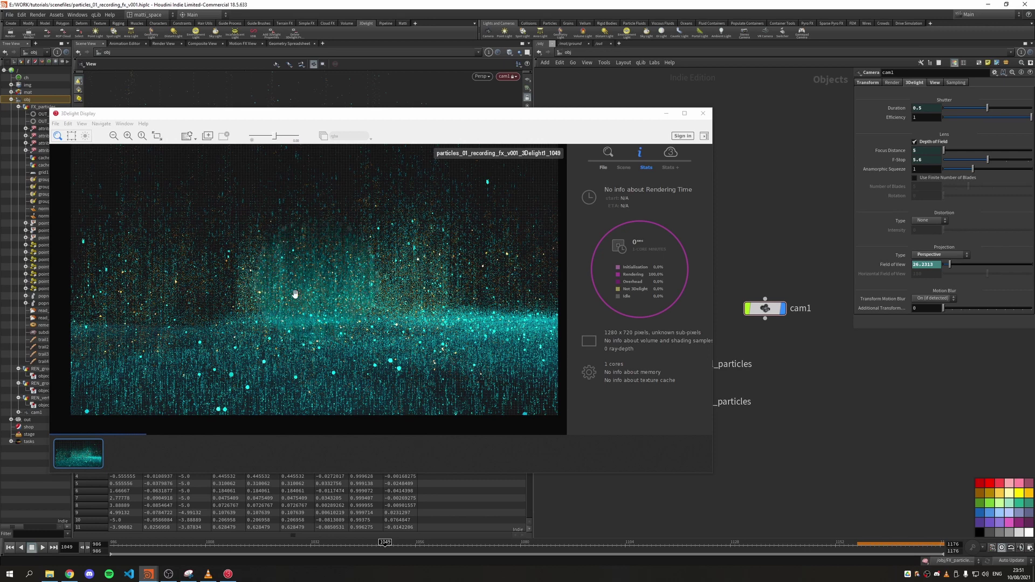
pyautogui.click(956, 83)
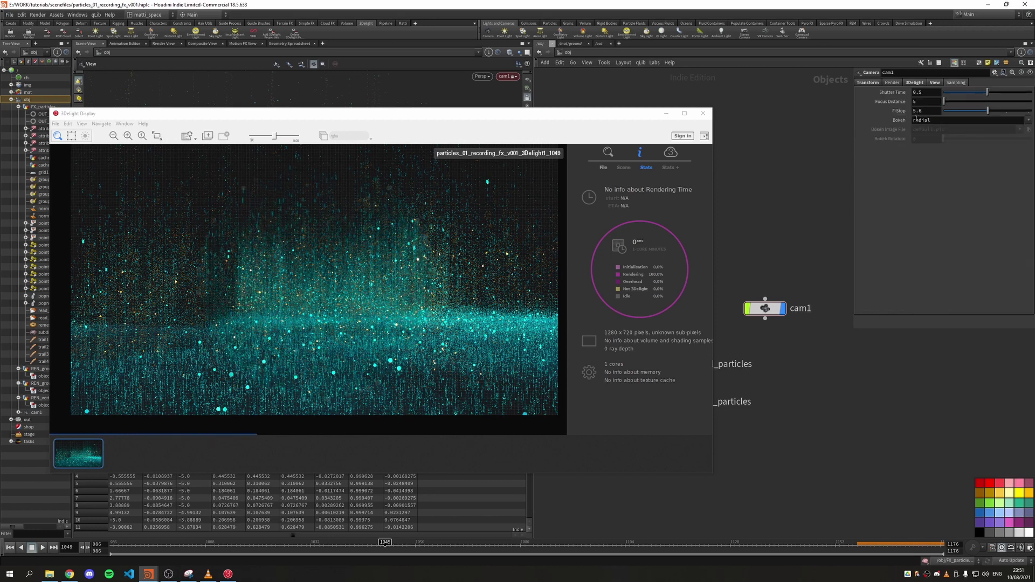
pyautogui.click(922, 111)
pyautogui.write('0.4')
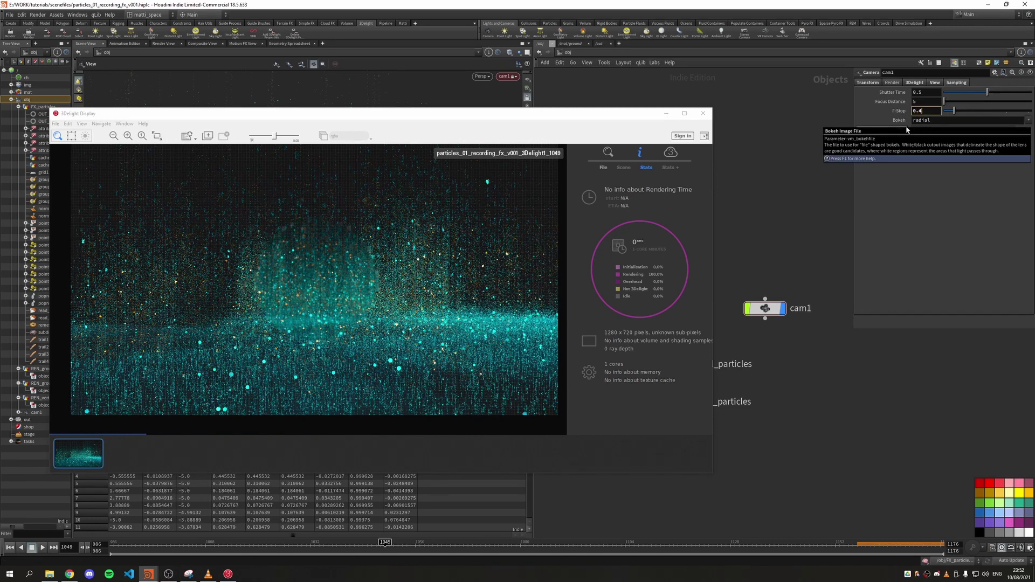
pyautogui.press('Return')
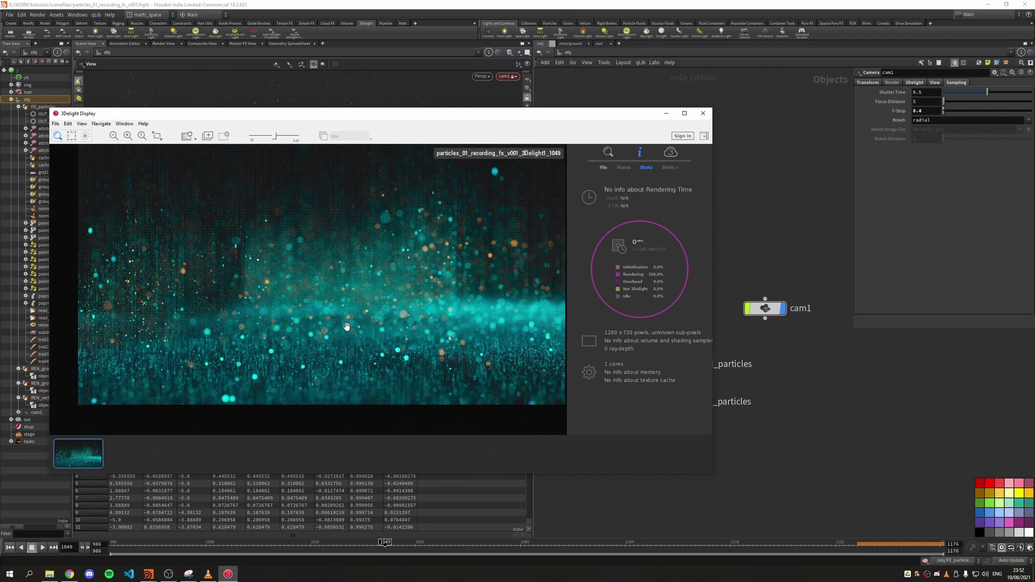
pyautogui.moveTo(346, 326); pyautogui.dragTo(298, 309)
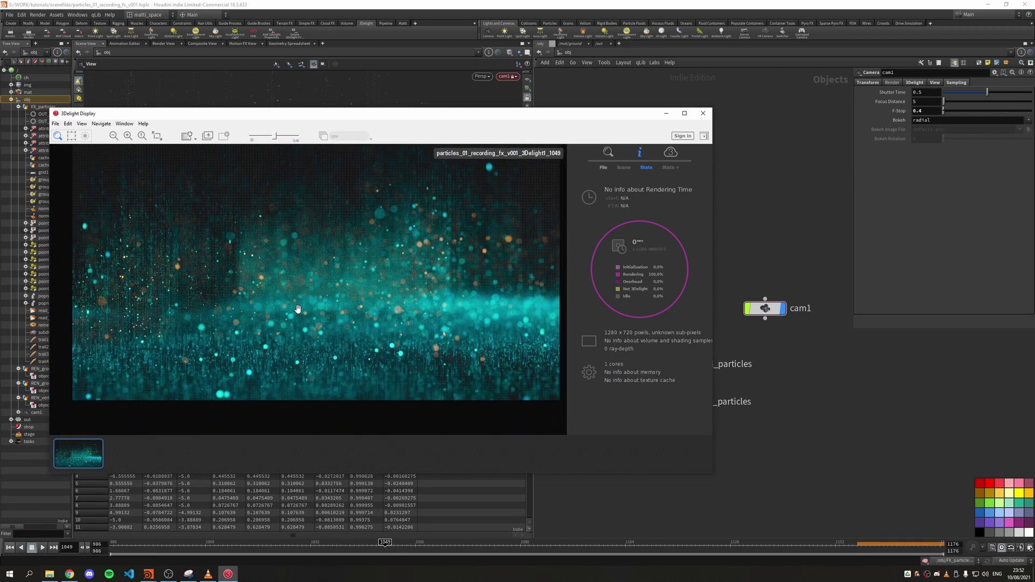
# - Stop and restart 3Delight1's IPR, then zoom the 3Delight Display to fit the 1920x1080 render
pyautogui.click(599, 43)
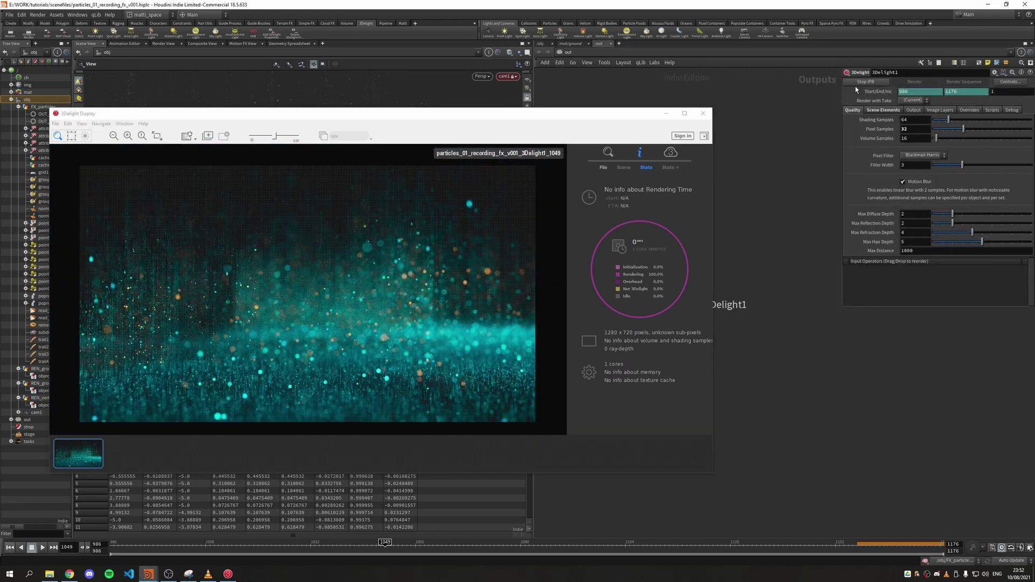
pyautogui.click(861, 82)
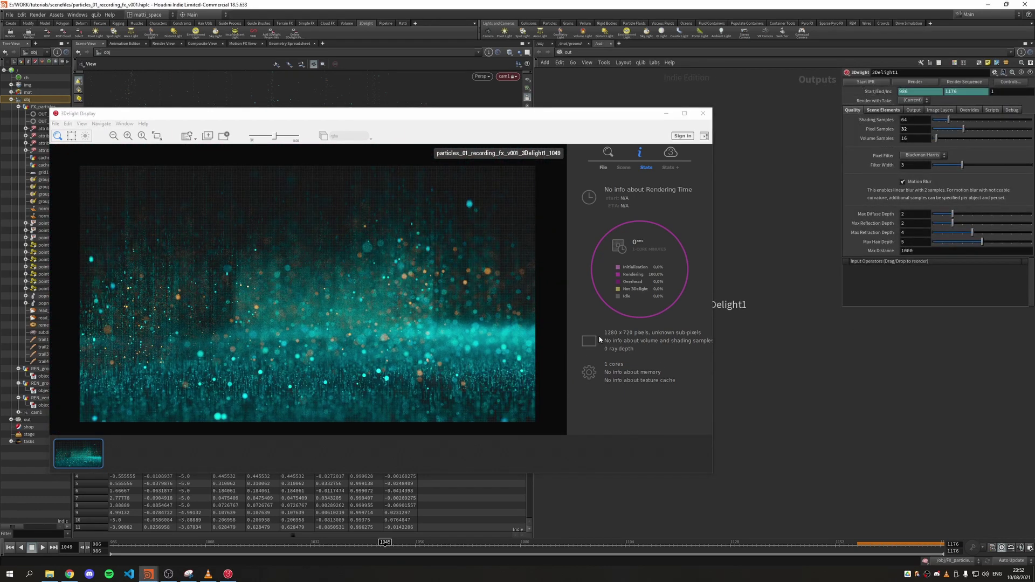
pyautogui.click(872, 83)
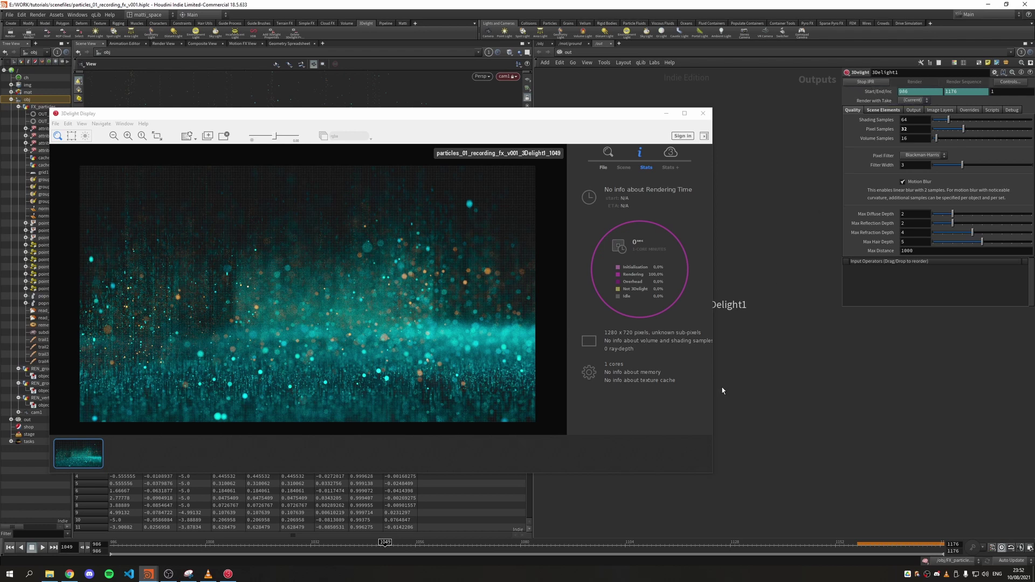
pyautogui.hotkey('alt', 'F4')
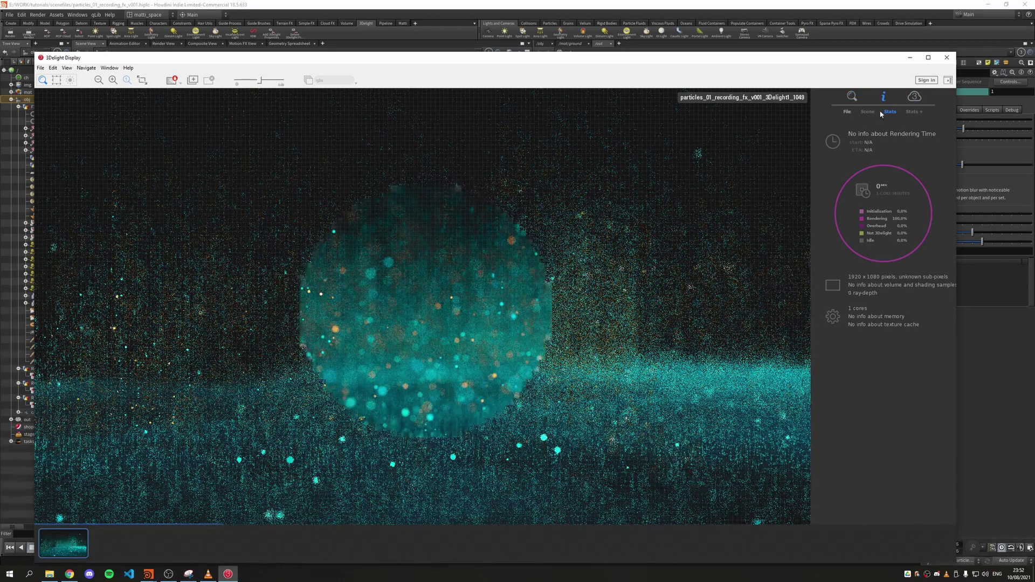
pyautogui.scroll(-2, 518, 340)
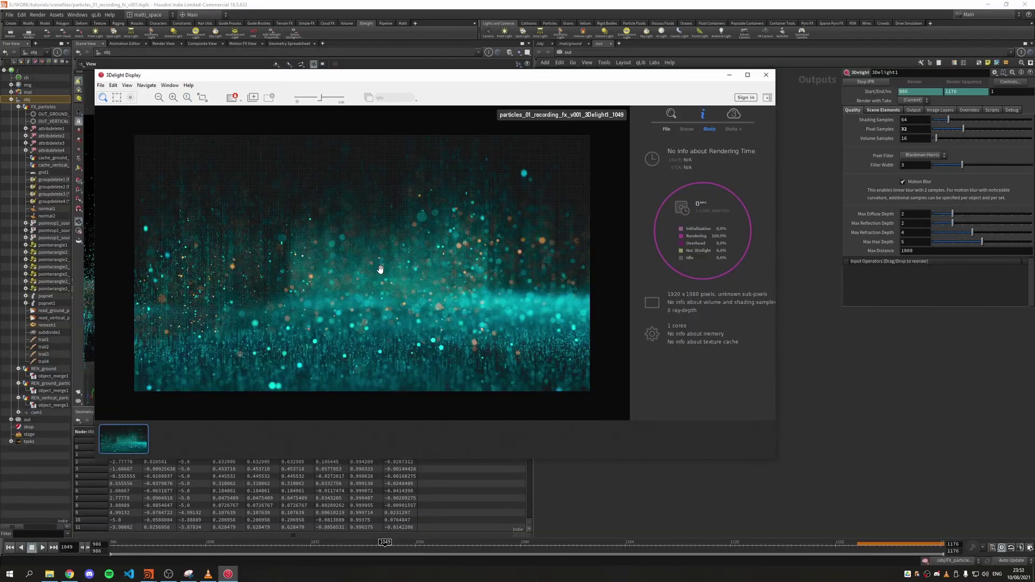
pyautogui.scroll(2, 380, 269)
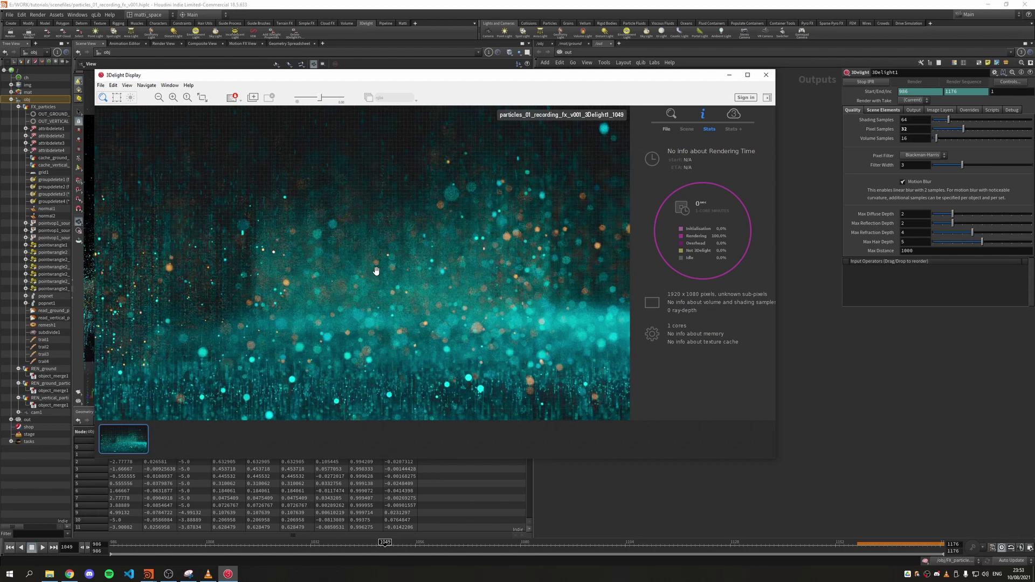
pyautogui.scroll(-1, 351, 262)
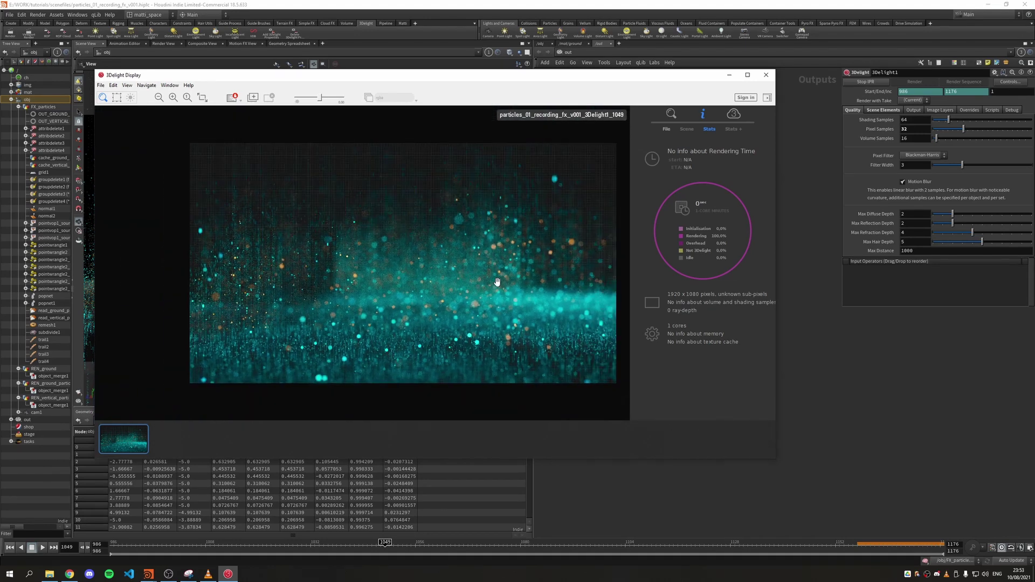
# - Set 3Delight1's Pixel Samples to 100
pyautogui.doubleClick(911, 129)
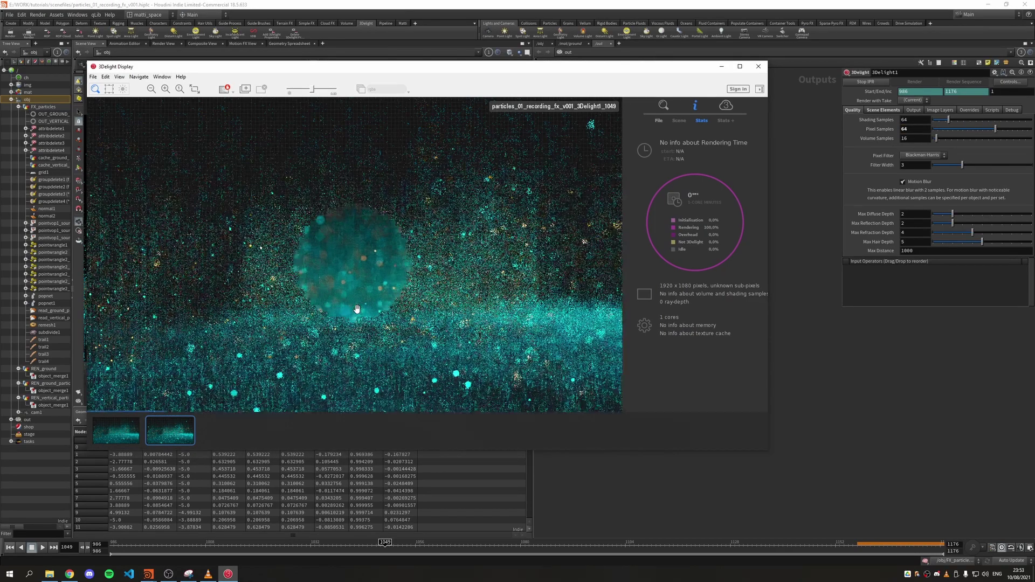
pyautogui.scroll(-1, 359, 299)
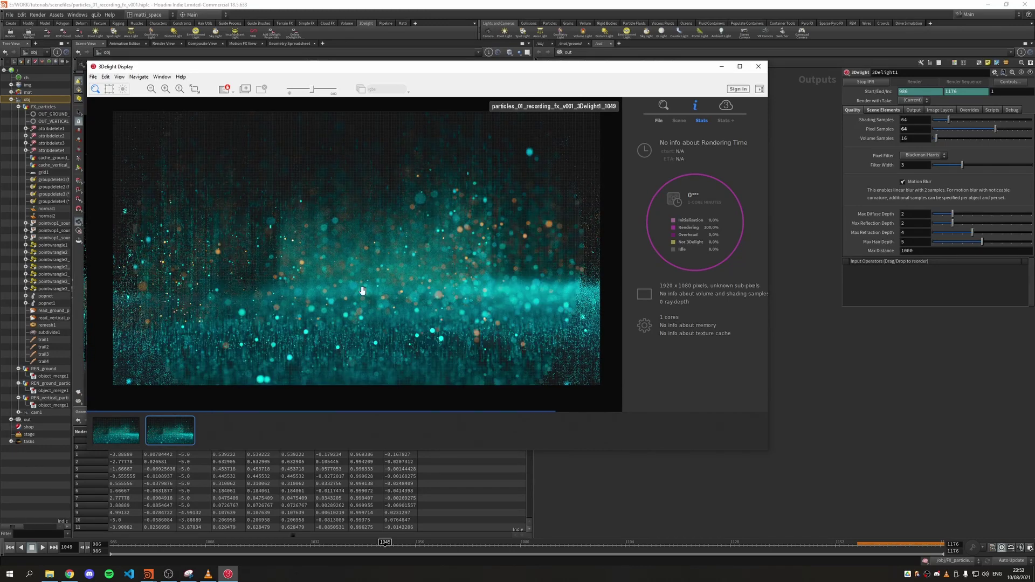
pyautogui.click(911, 129)
pyautogui.write('100')
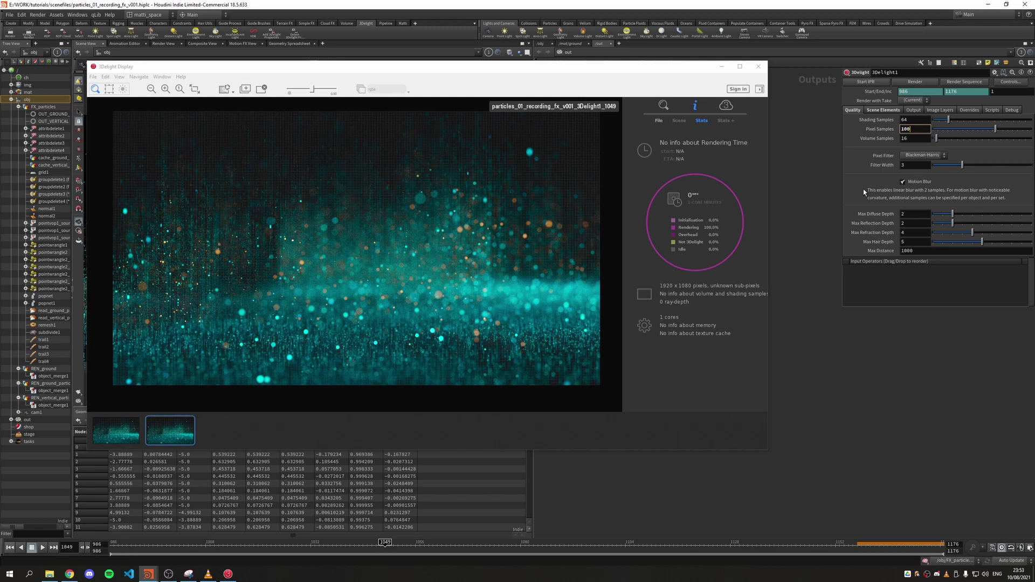
pyautogui.press('Return')
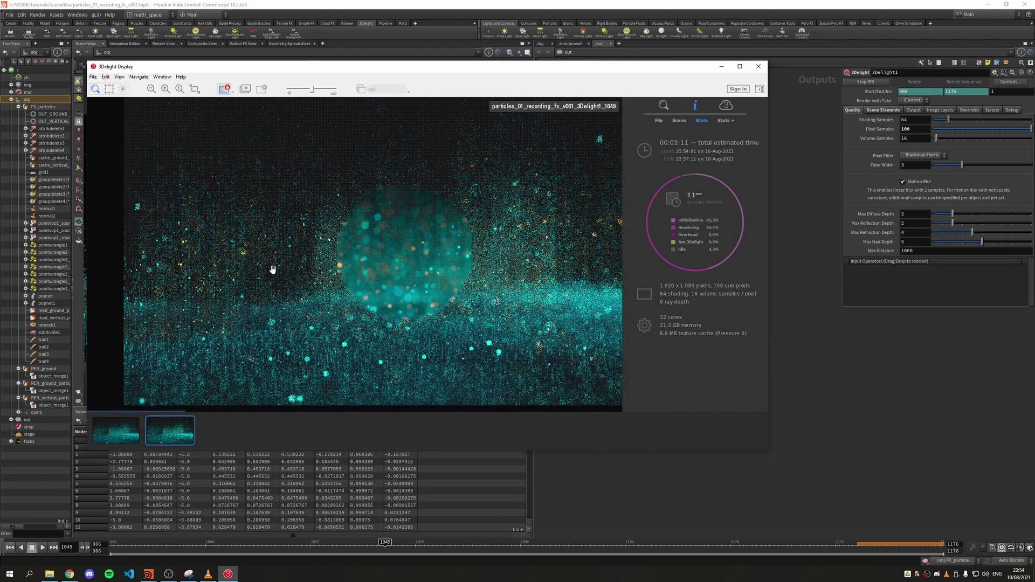
# - Draw a render region over the left half of the 3Delight Display image
pyautogui.click(108, 89)
pyautogui.moveTo(144, 167); pyautogui.dragTo(374, 367)
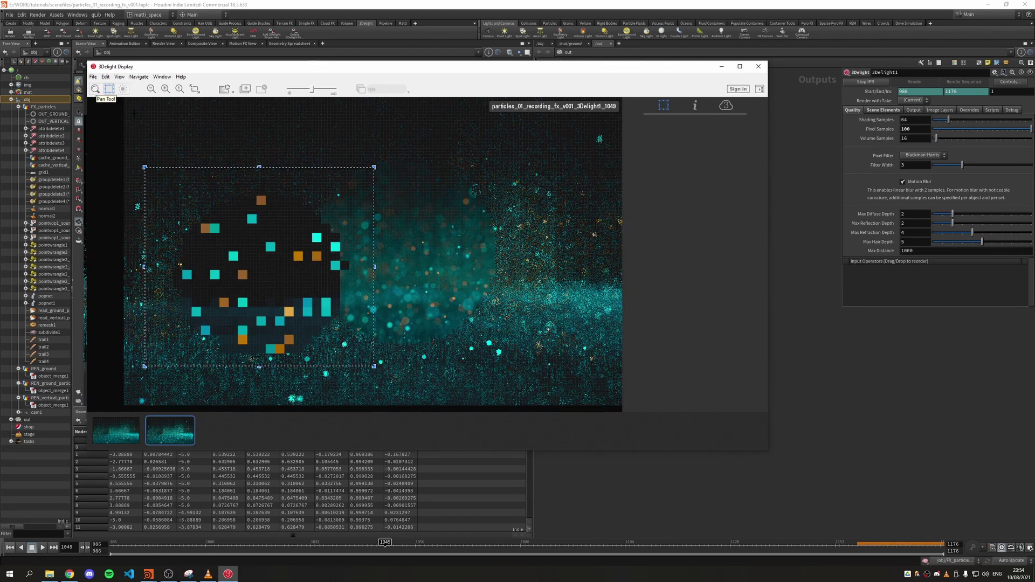
pyautogui.scroll(1, 356, 252)
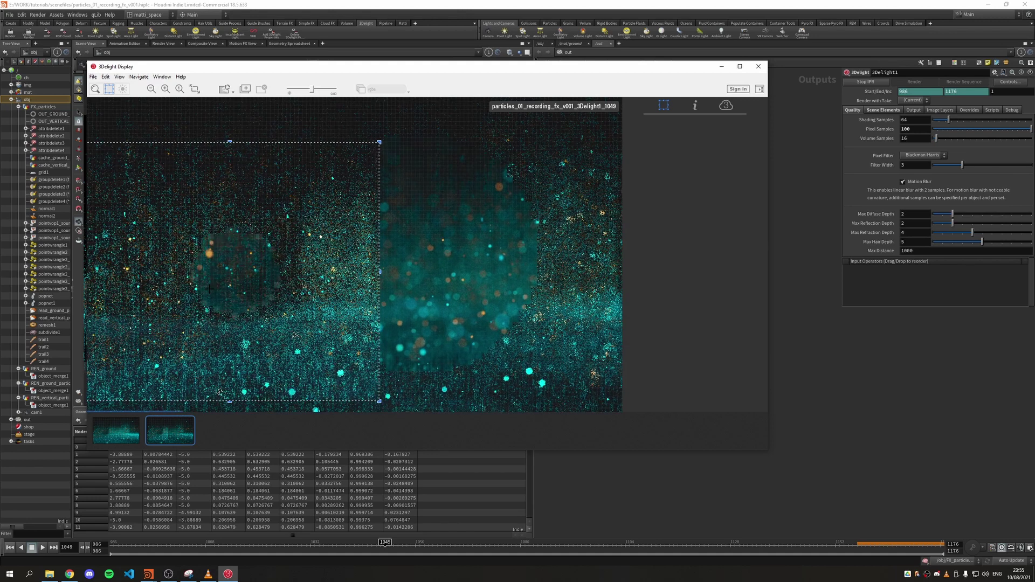
pyautogui.click(541, 44)
pyautogui.scroll(5, 884, 401)
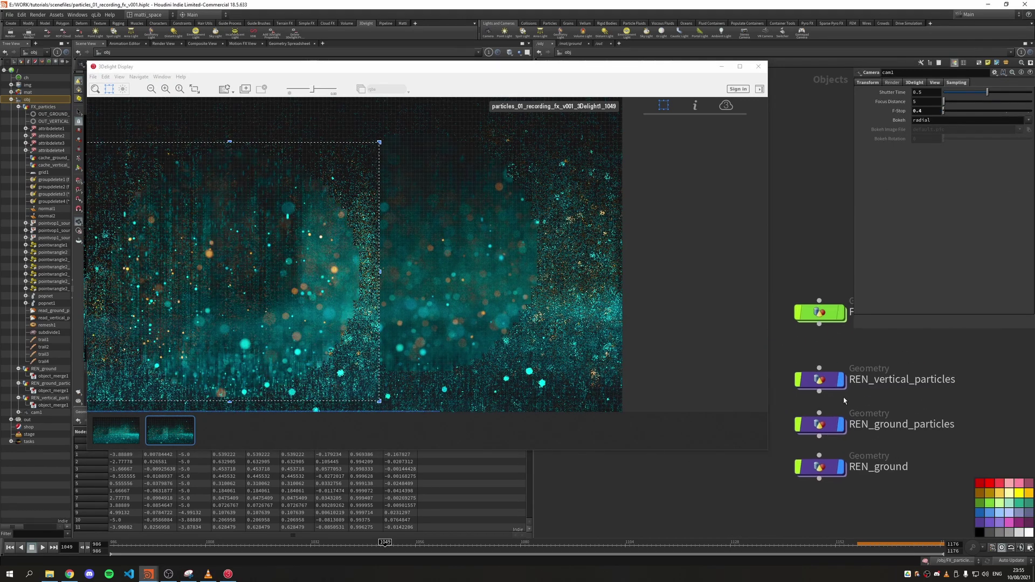
# - Inside FX_particles, set pointwrangle2_vertical_trail's Velocity Mult to 5
pyautogui.doubleClick(808, 310)
pyautogui.moveTo(857, 439); pyautogui.dragTo(816, 411, button='middle')
pyautogui.click(816, 411)
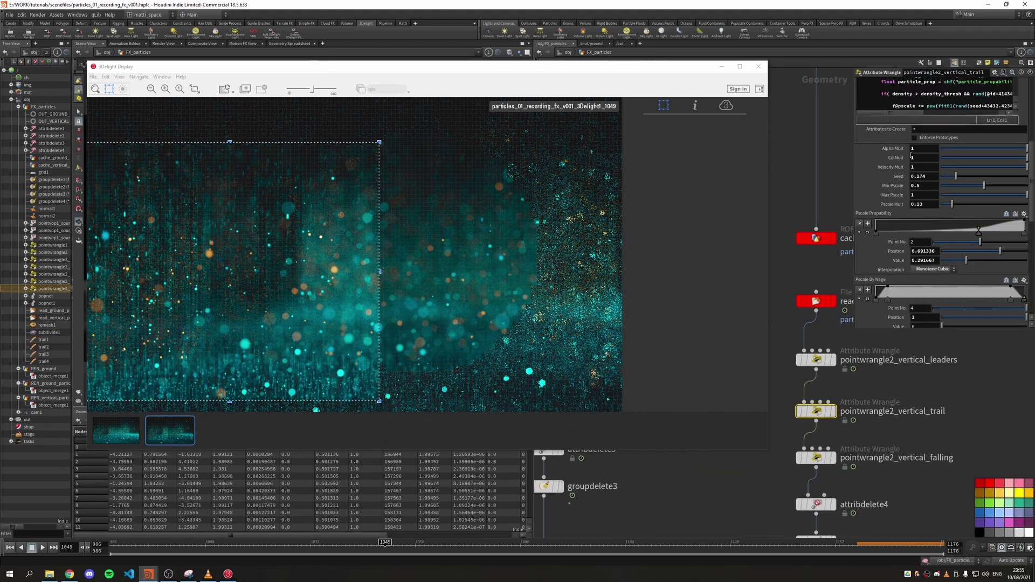
pyautogui.write('5')
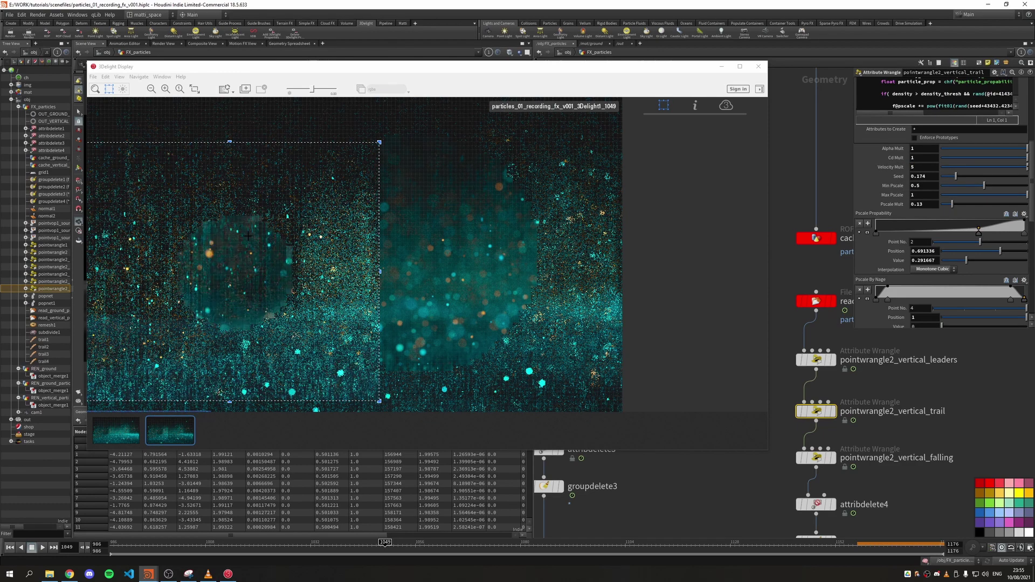
pyautogui.scroll(-1, 206, 234)
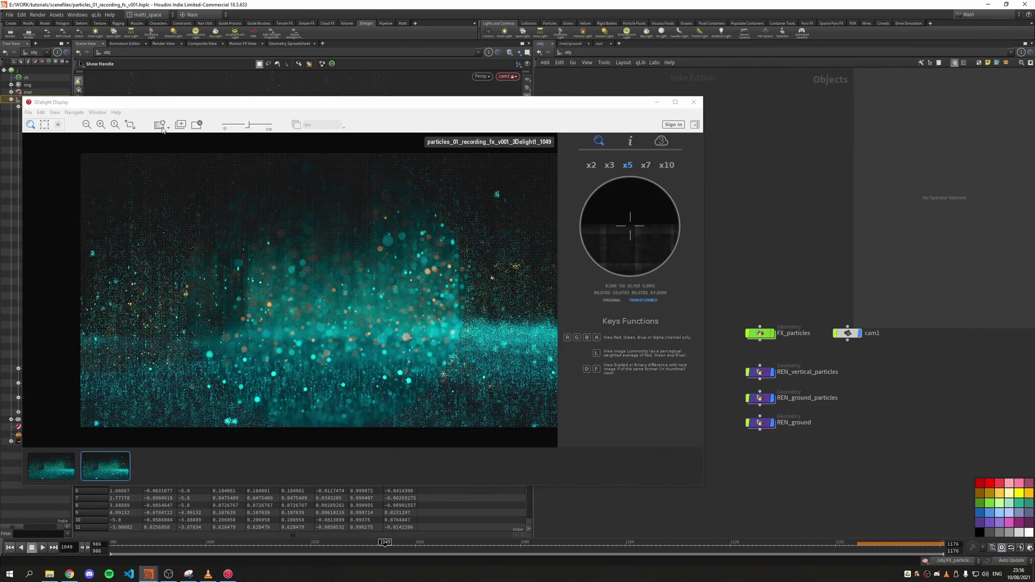
# - In 3Delight1's Overrides, enable speed-boost interactive previewing with 100% sampling
pyautogui.click(599, 44)
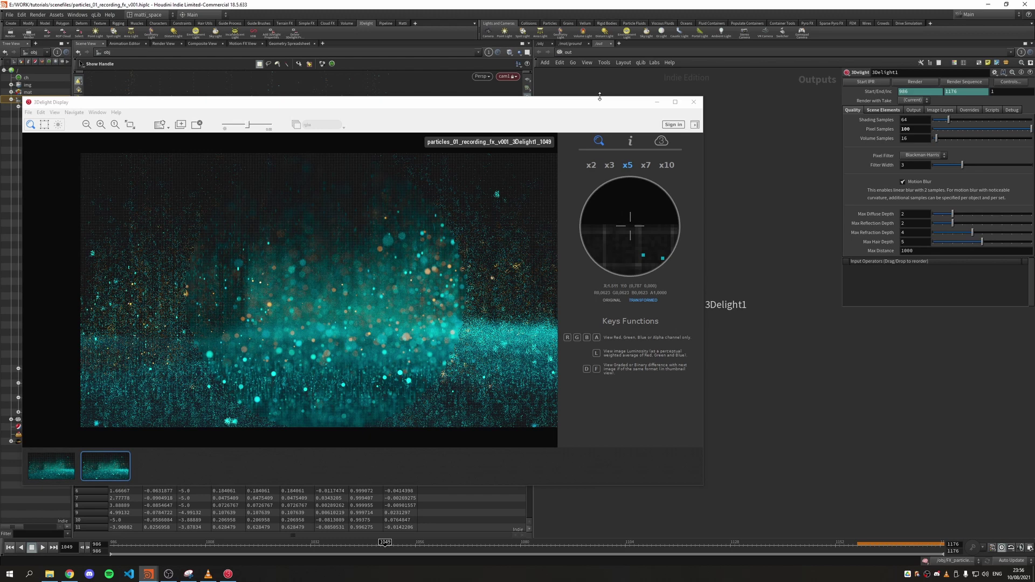
pyautogui.click(967, 111)
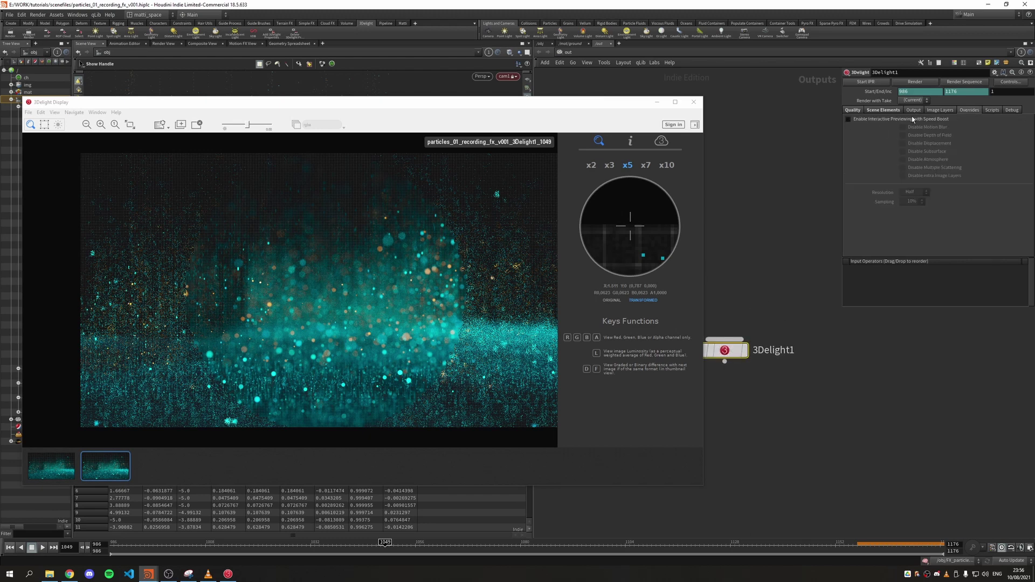
pyautogui.click(878, 120)
pyautogui.click(911, 201)
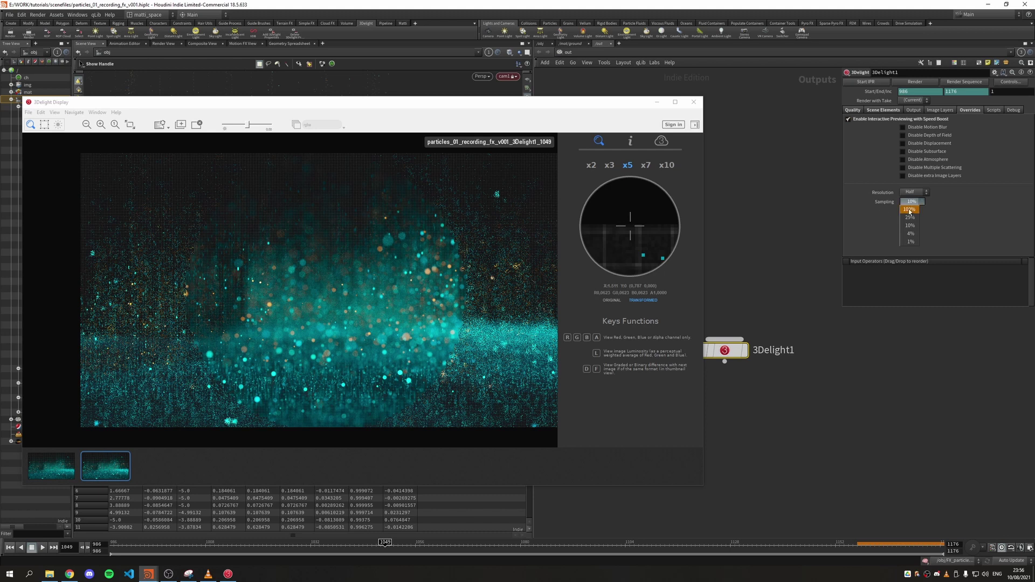
pyautogui.click(908, 211)
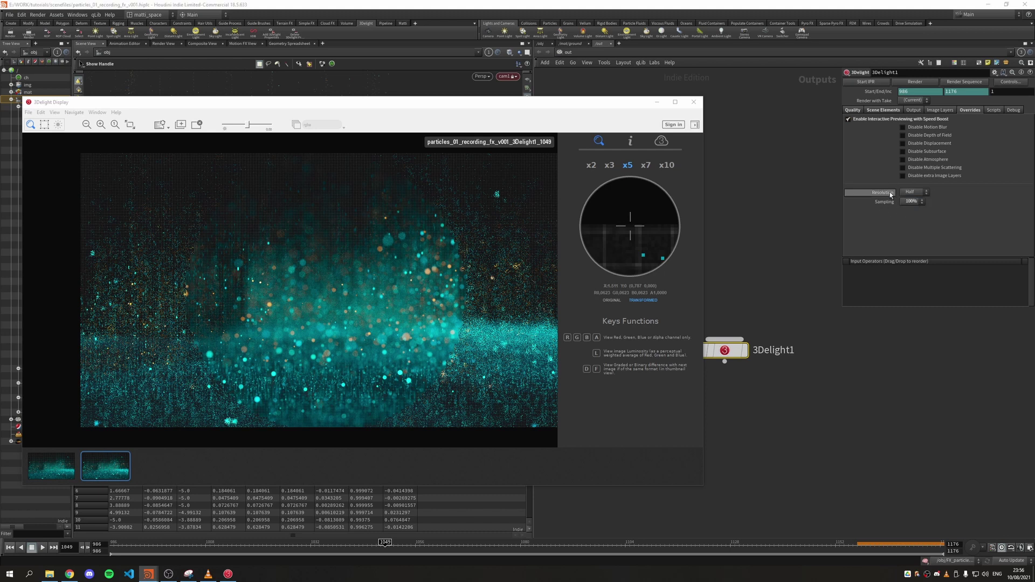
# - Start the IPR preview with render statistics shown, on frame 1063
pyautogui.click(865, 82)
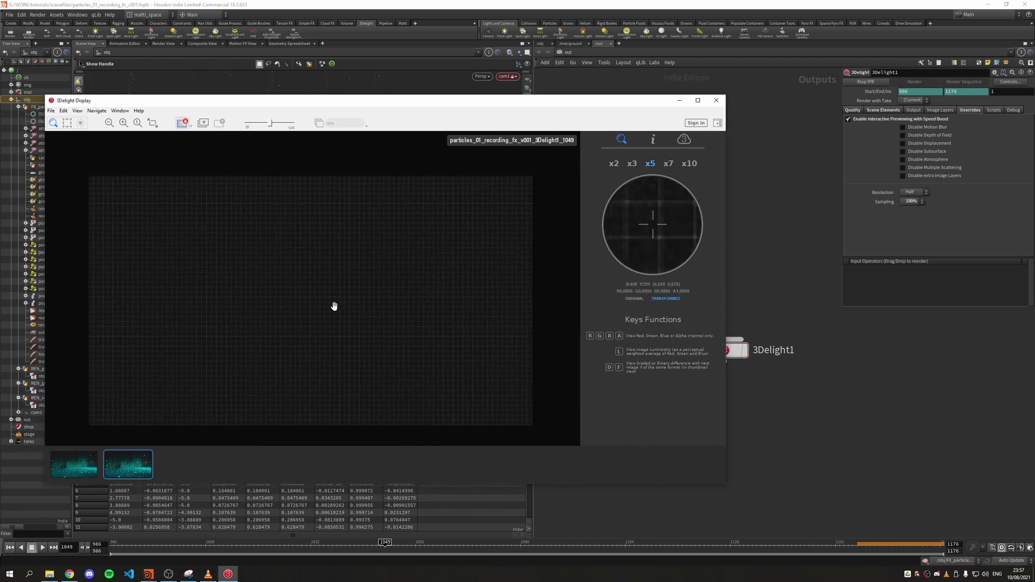
pyautogui.click(652, 141)
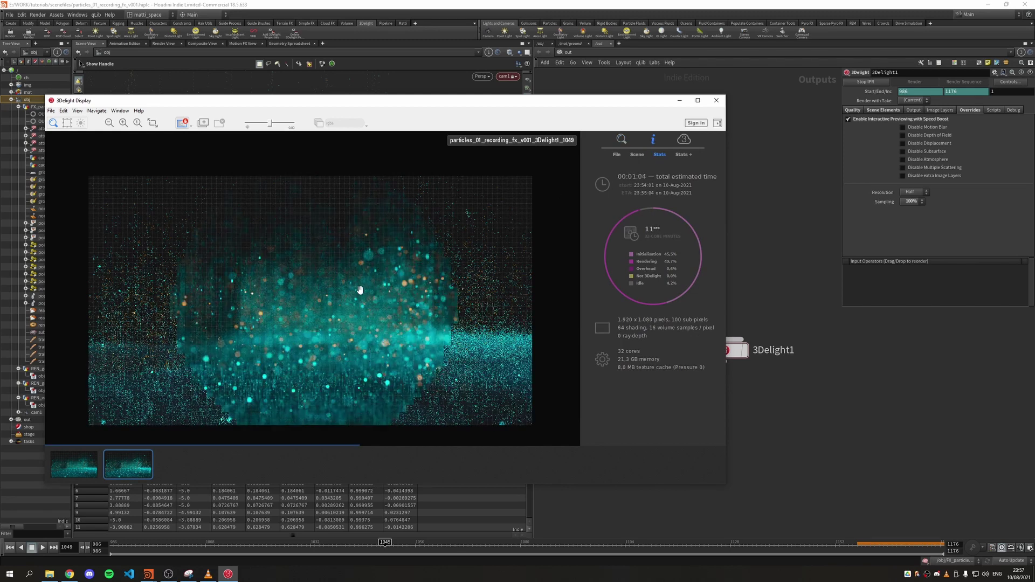
pyautogui.click(446, 548)
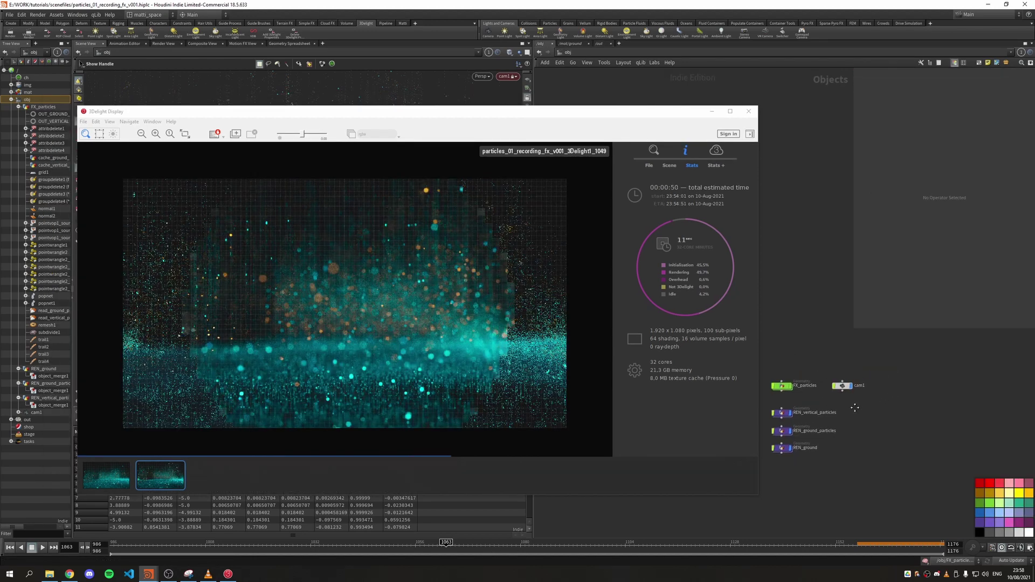
# - Set cam1's focus distance to 7, after briefly trying 8
pyautogui.click(814, 386)
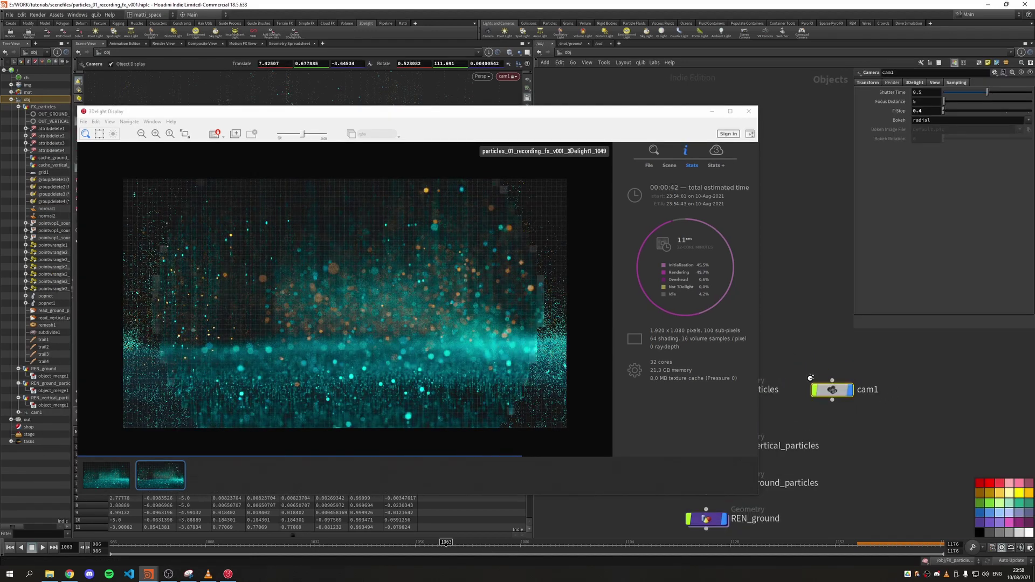
pyautogui.click(927, 102)
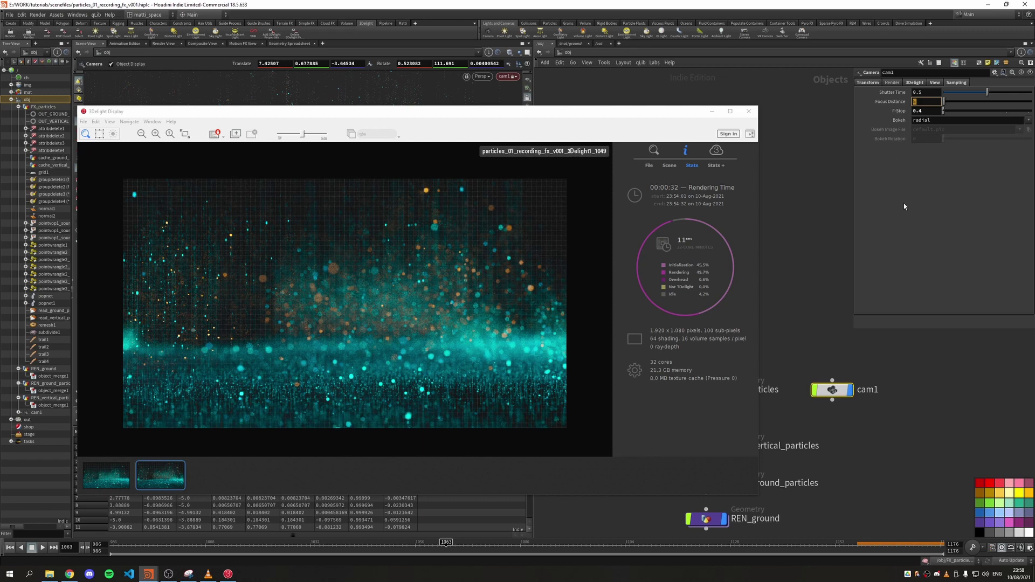
pyautogui.write('8')
pyautogui.press('Return')
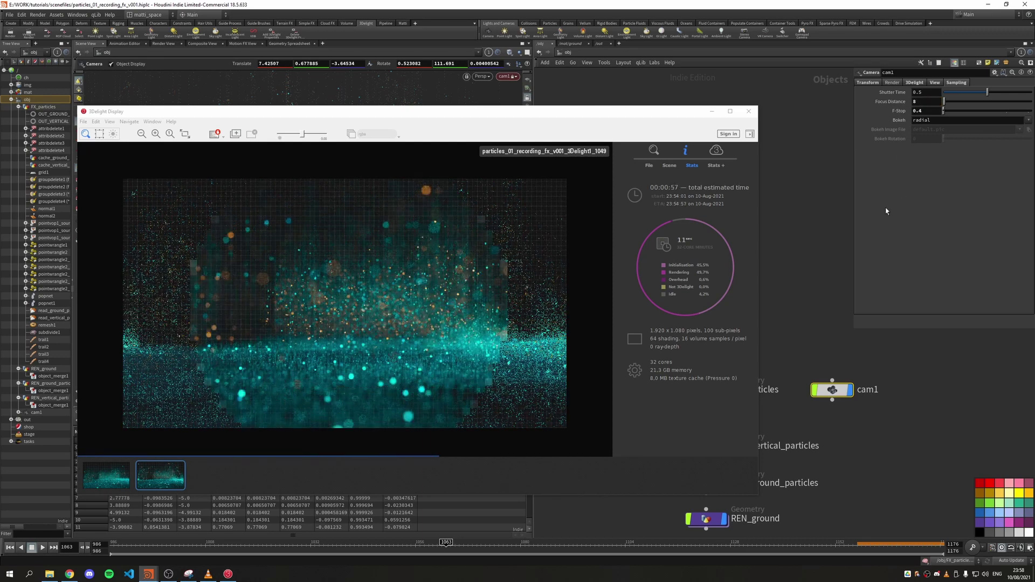
pyautogui.write('7')
pyautogui.press('Return')
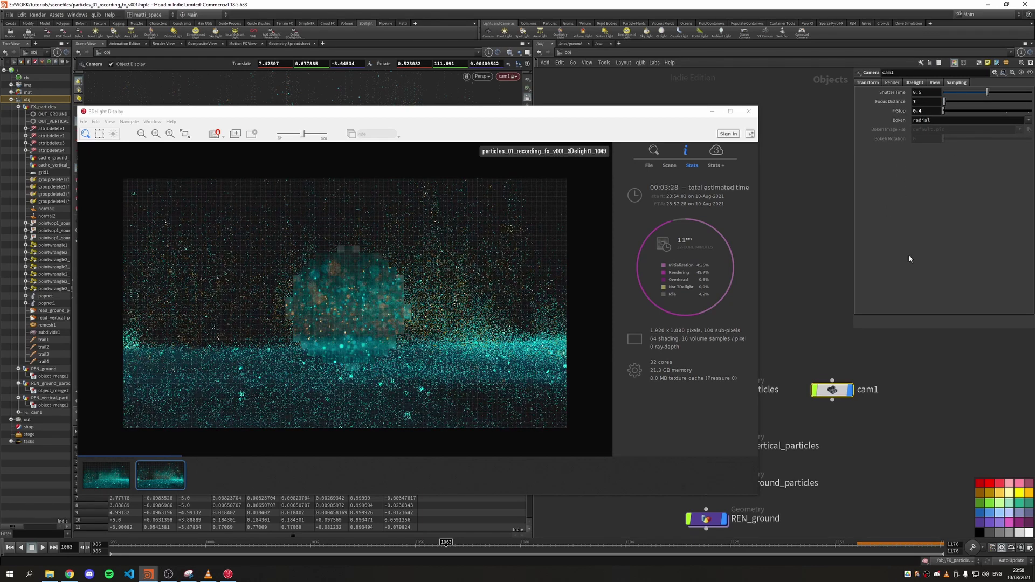
# - Set cam1's F-Stop to 0.7
pyautogui.click(927, 111)
pyautogui.press('BackSpace')
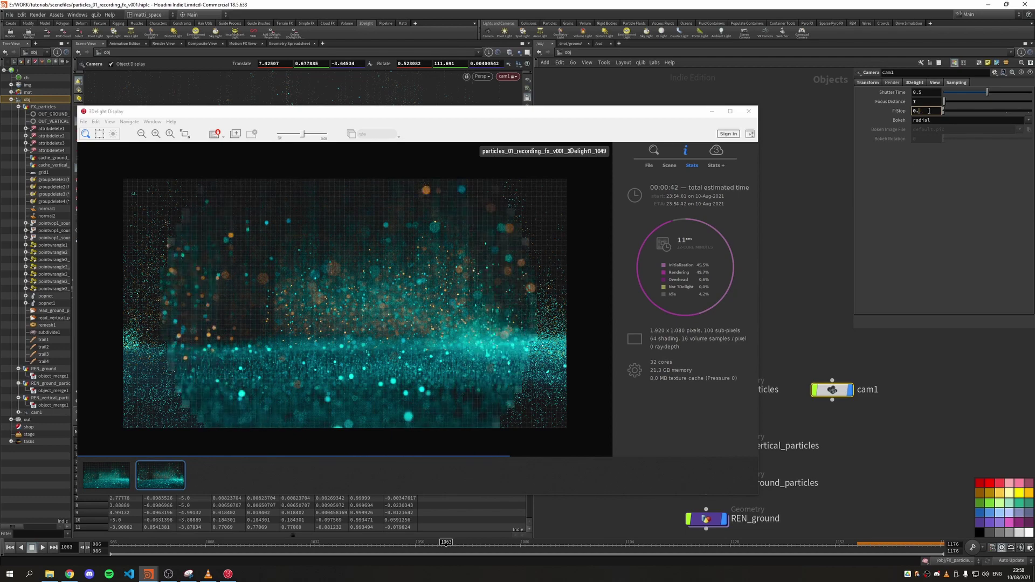
pyautogui.write('7')
pyautogui.press('Return')
pyautogui.scroll(2, 359, 317)
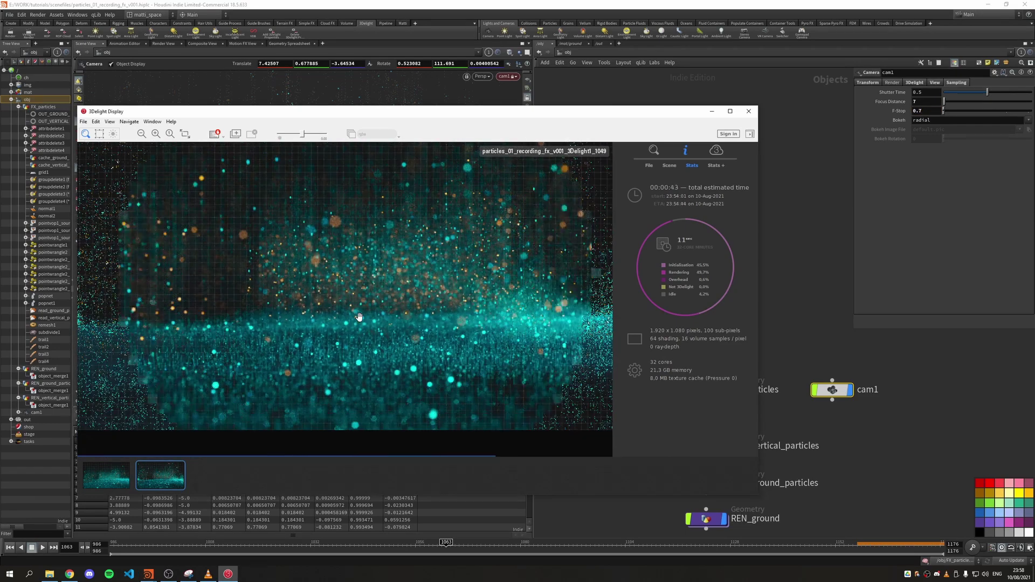
pyautogui.click(838, 345)
pyautogui.scroll(-2, 838, 345)
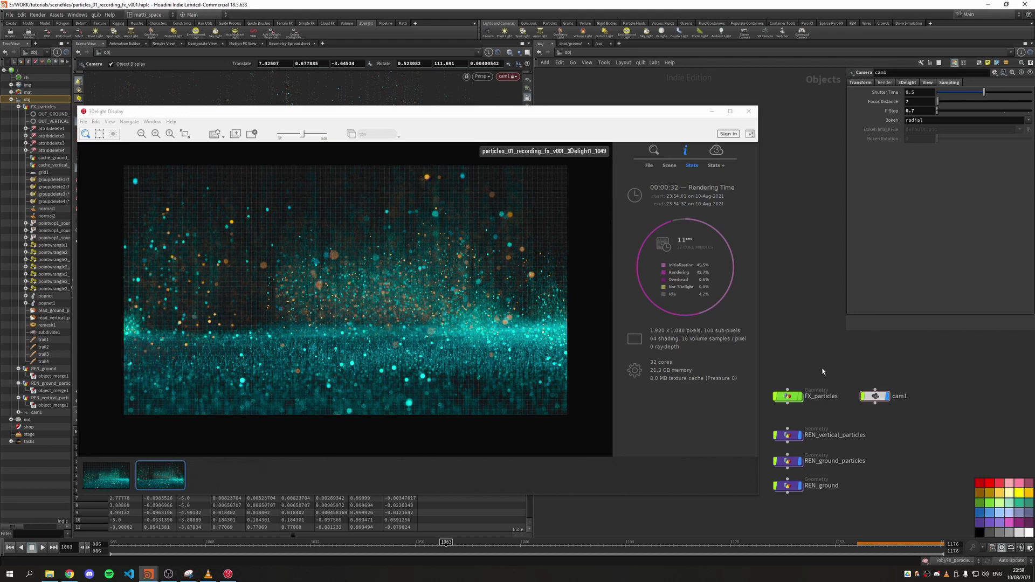
# - In 3Delight1's Output settings, keep the image file format as OpenEXR
pyautogui.click(603, 44)
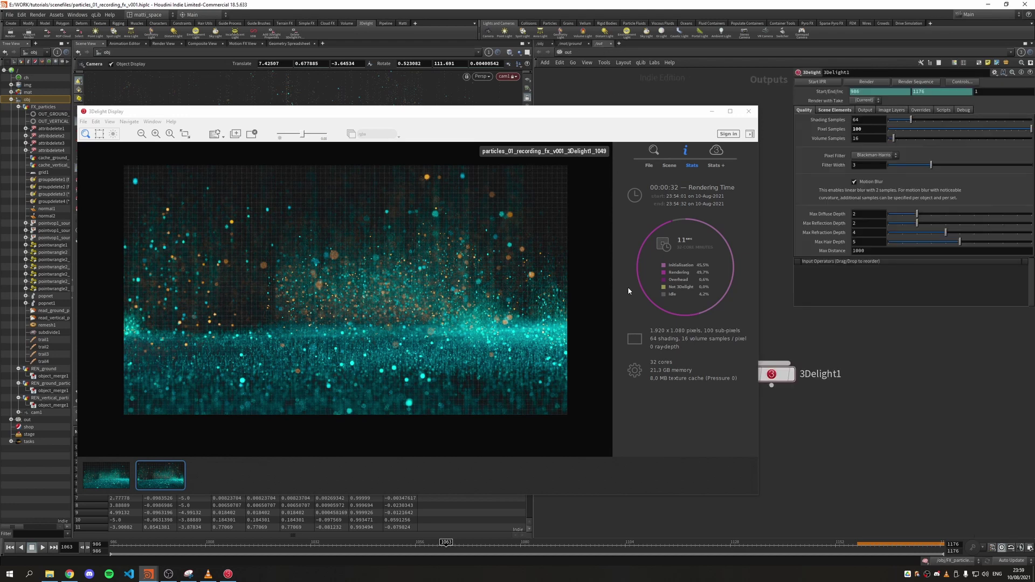
pyautogui.moveTo(776, 374); pyautogui.dragTo(801, 400)
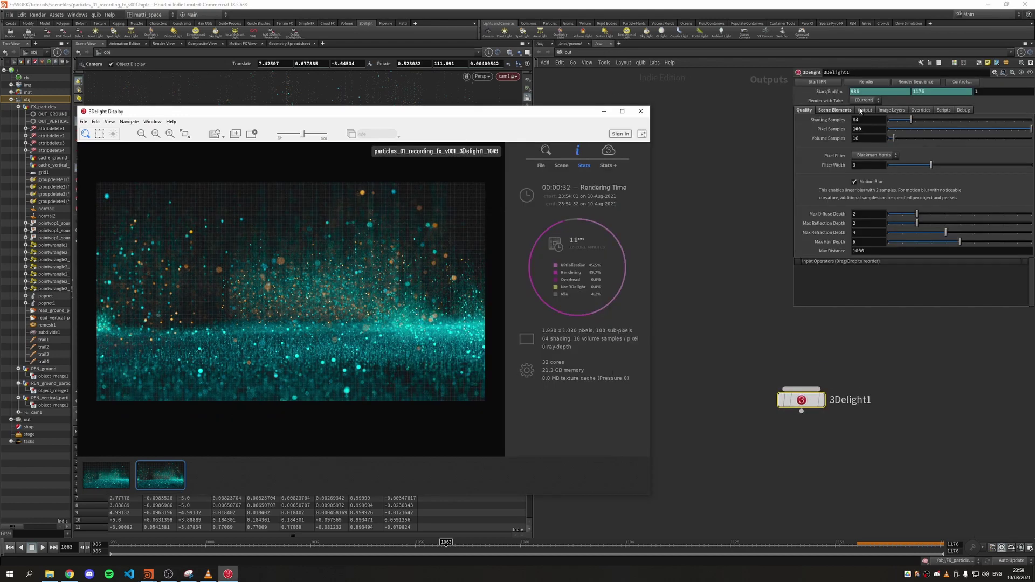
pyautogui.click(835, 110)
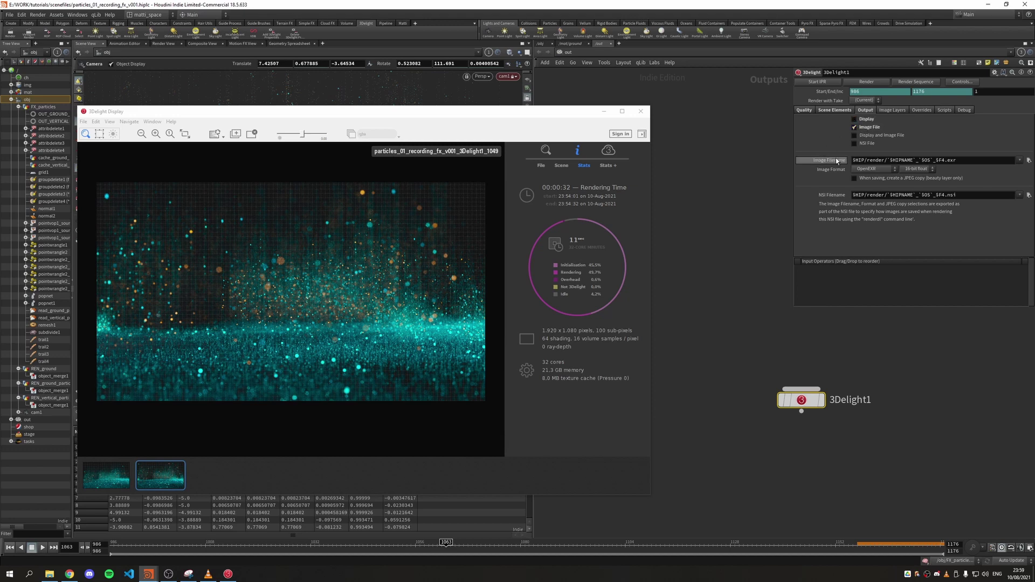
pyautogui.click(869, 169)
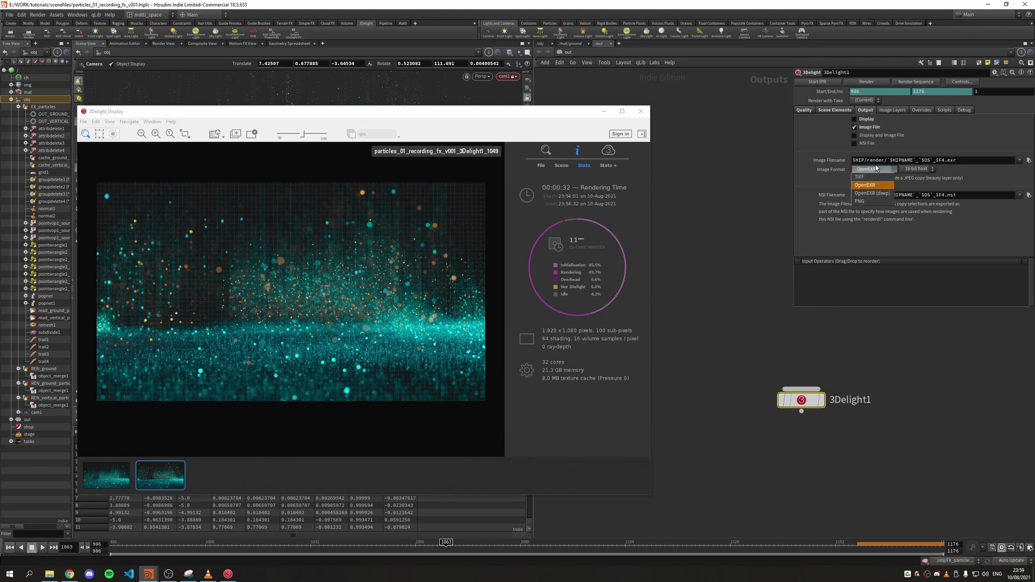
pyautogui.click(874, 171)
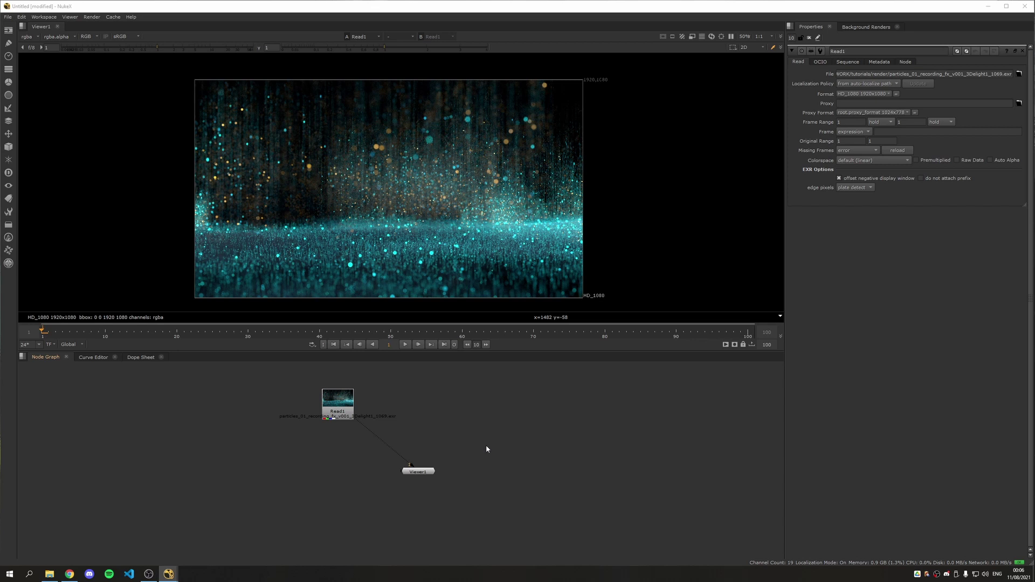
# - Set the Nuke project's full size format to HD_1080
pyautogui.moveTo(346, 404)
pyautogui.mouseDown()
pyautogui.moveTo(367, 409)
pyautogui.moveTo(351, 407)
pyautogui.mouseUp()
pyautogui.click(470, 427)
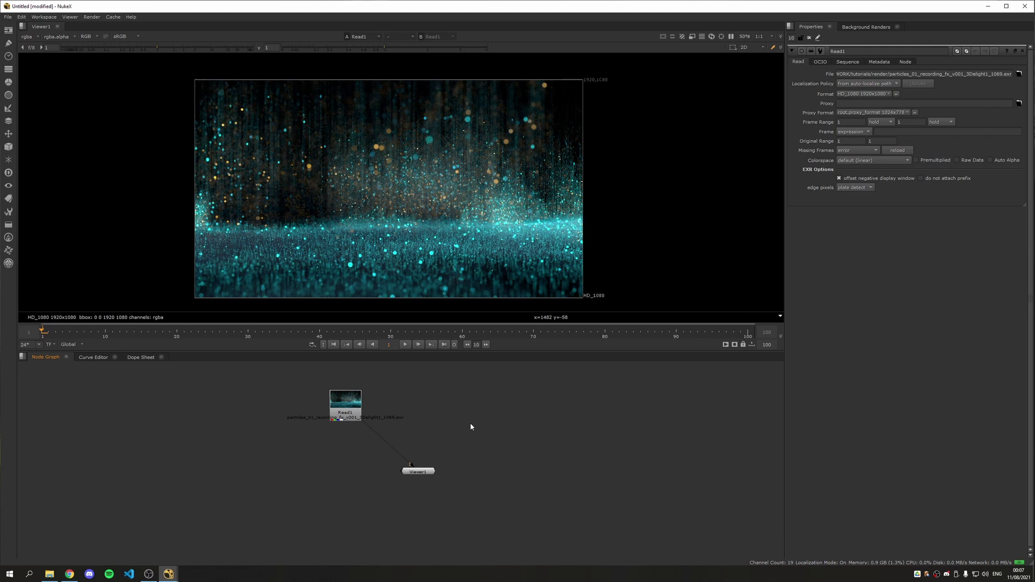
pyautogui.press('s')
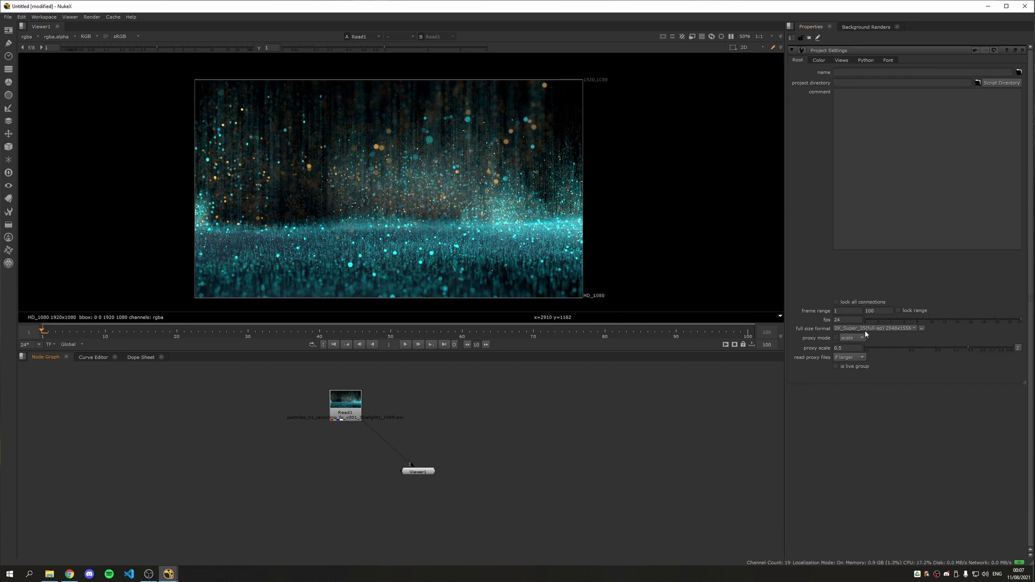
pyautogui.click(865, 329)
pyautogui.click(877, 375)
# - Switch colour management to OCIO and set the viewer display to Rec.709 (ACES)
pyautogui.click(819, 60)
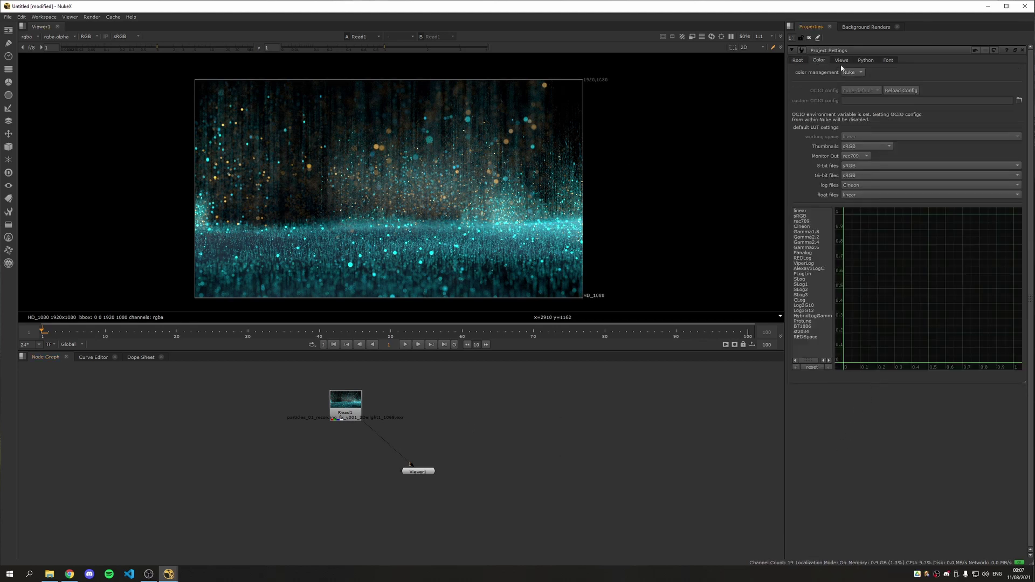
pyautogui.click(859, 72)
pyautogui.click(858, 81)
pyautogui.click(123, 36)
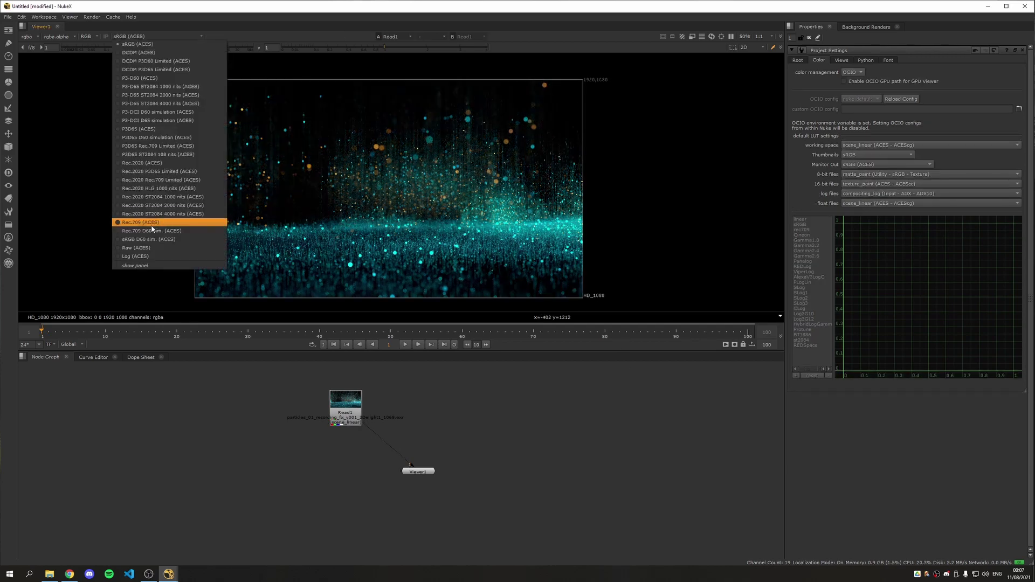
pyautogui.click(151, 223)
pyautogui.moveTo(418, 472); pyautogui.dragTo(512, 502)
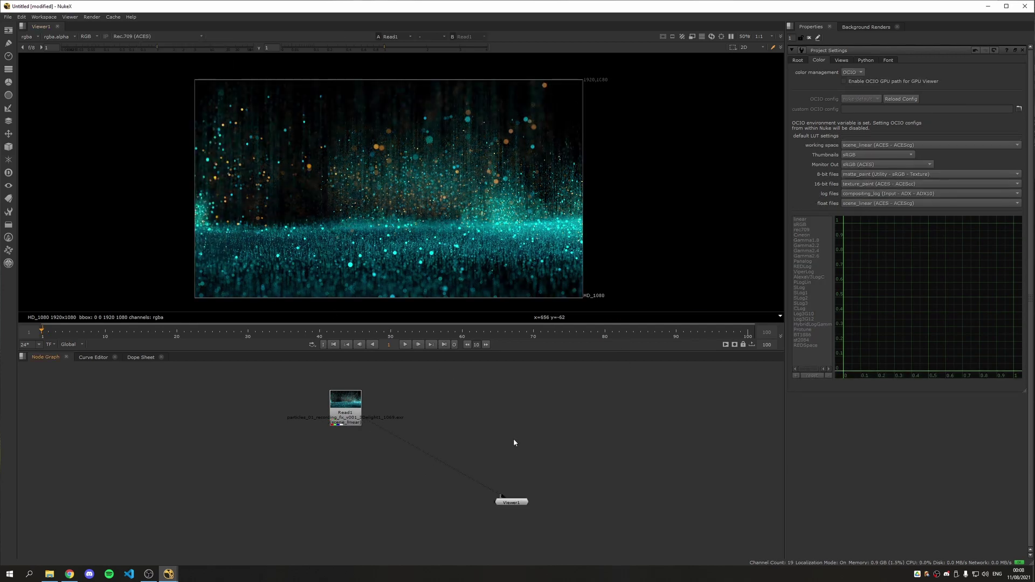
pyautogui.moveTo(336, 409); pyautogui.dragTo(338, 413)
# - Insert a Denoise node wired between Read1 and Viewer1
pyautogui.click(348, 461)
pyautogui.press('Tab')
pyautogui.write('denoise')
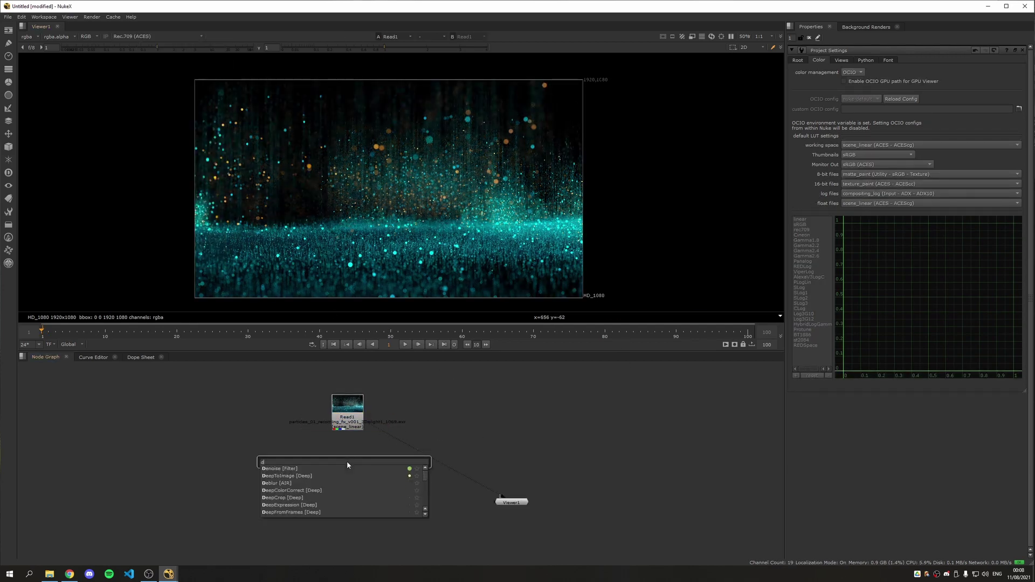
pyautogui.press('Return')
pyautogui.moveTo(350, 451); pyautogui.dragTo(347, 417)
# - Zoom into the render and move Denoise1's noise analysis region
pyautogui.press('1')
pyautogui.moveTo(204, 287); pyautogui.dragTo(439, 127)
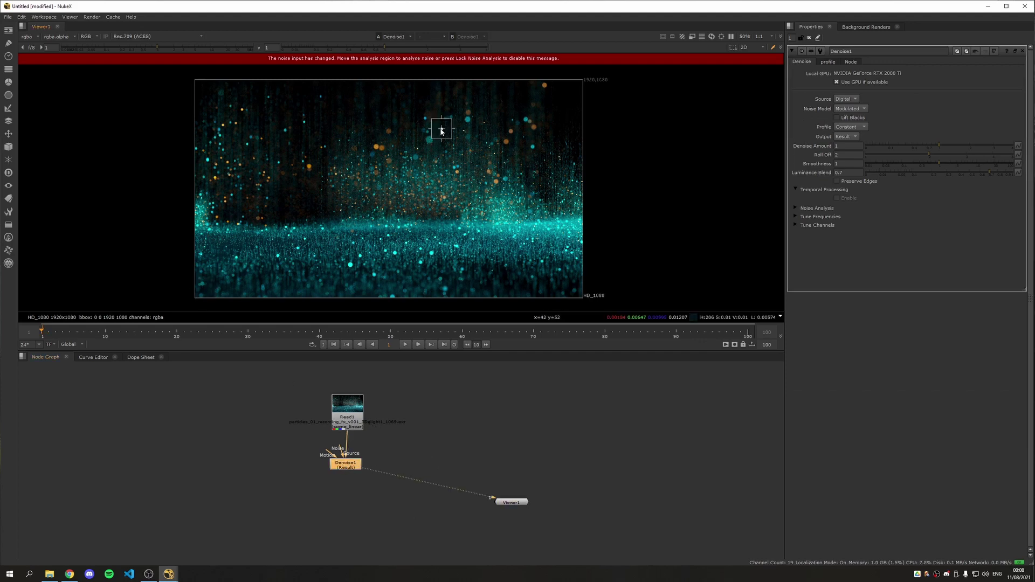
pyautogui.scroll(5, 449, 182)
pyautogui.scroll(-7, 375, 222)
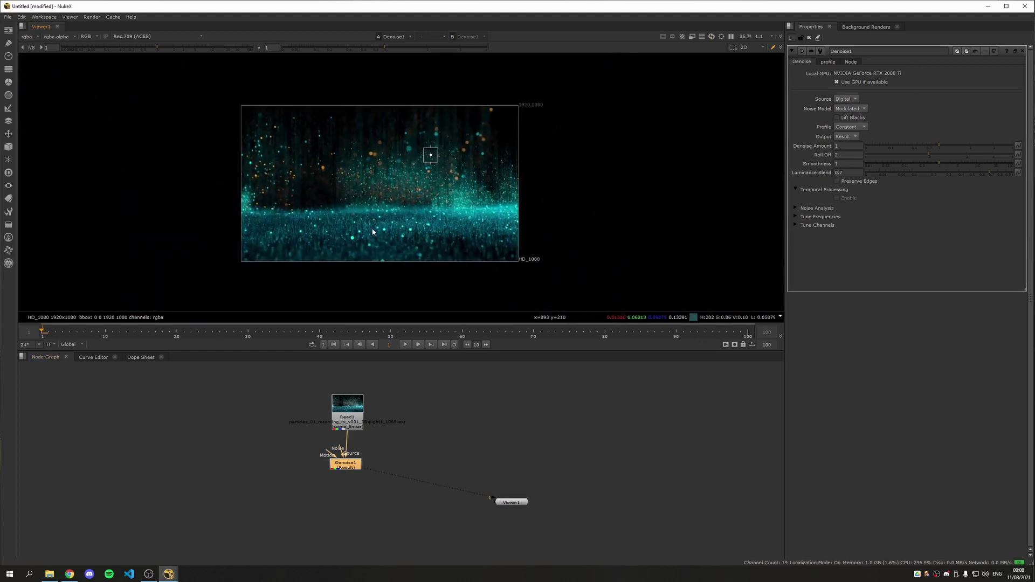
pyautogui.scroll(3, 375, 221)
pyautogui.scroll(3, 374, 222)
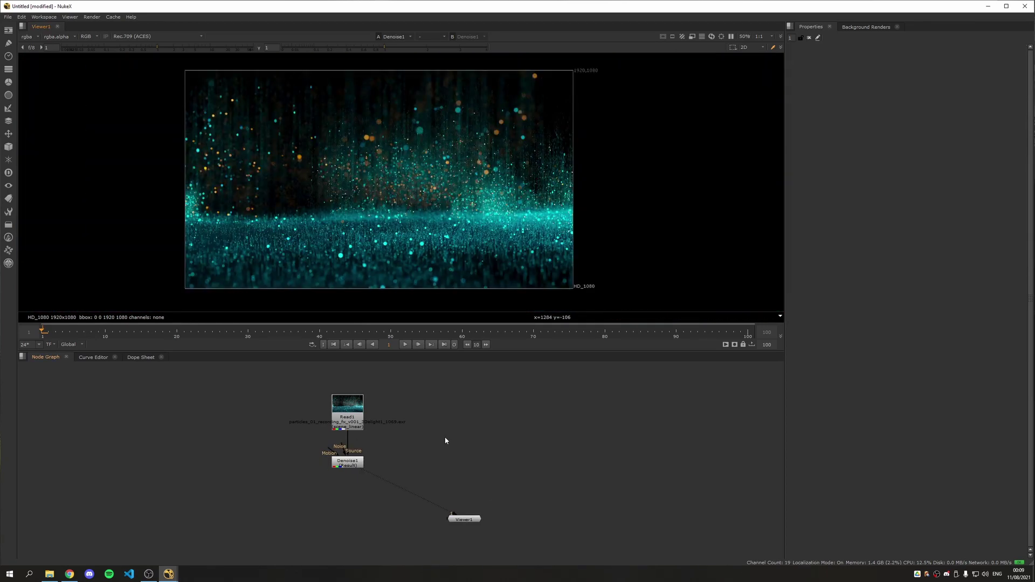
# - Create Constant1 with a Grade1 below it, raising Grade1's offset to 0.06
pyautogui.press('Tab')
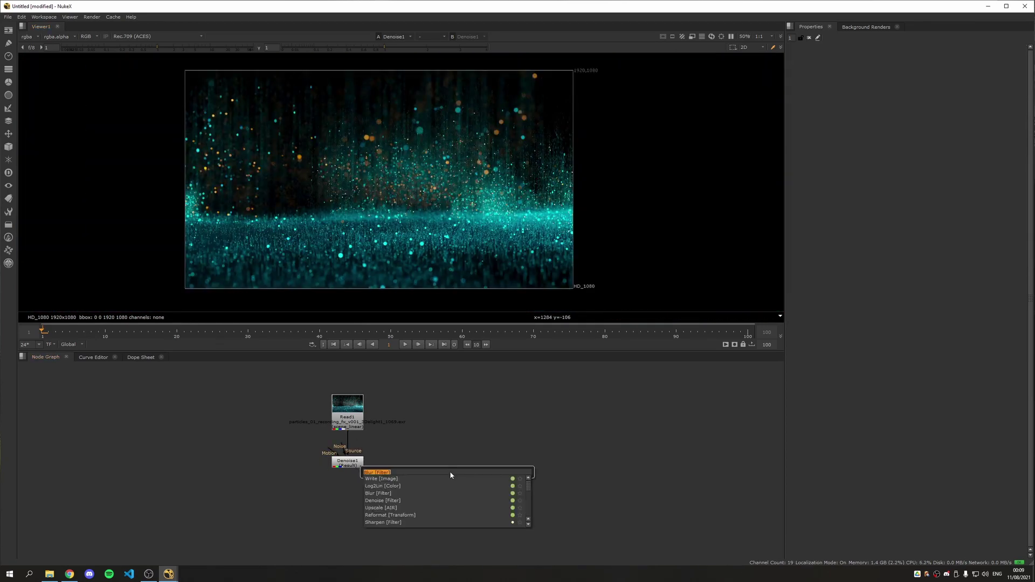
pyautogui.write('consta')
pyautogui.press('Return')
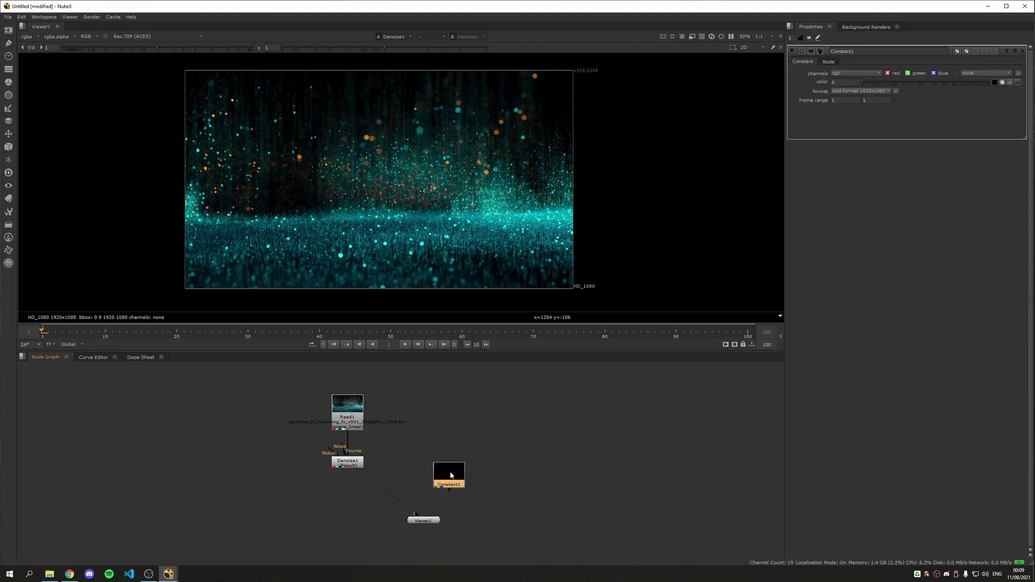
pyautogui.press('g')
pyautogui.press('1')
pyautogui.click(495, 464)
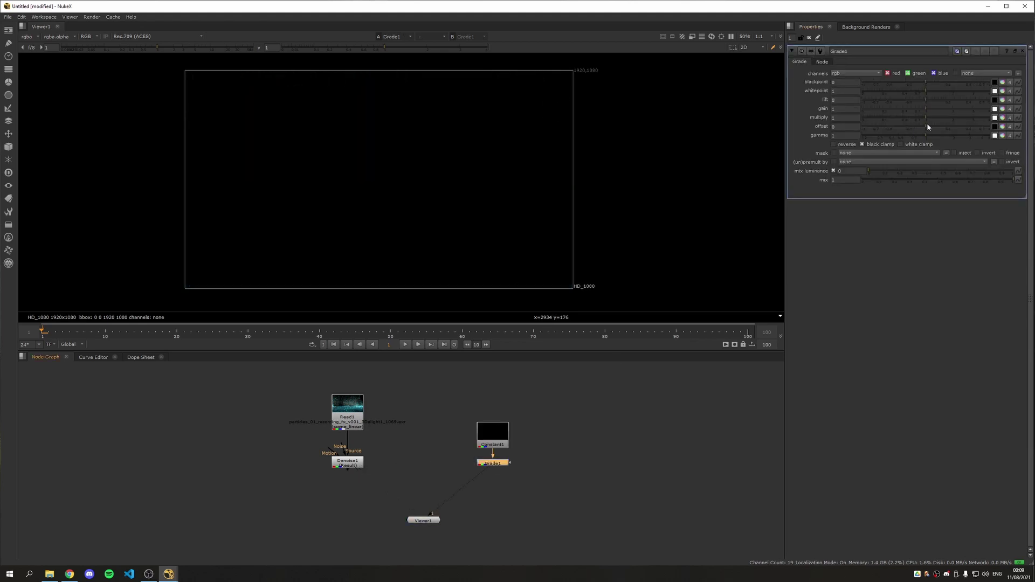
pyautogui.moveTo(927, 127); pyautogui.dragTo(941, 128)
# - Mask Grade1 with a drawn Roto shape, softened by a size 200 Blur
pyautogui.click(504, 446)
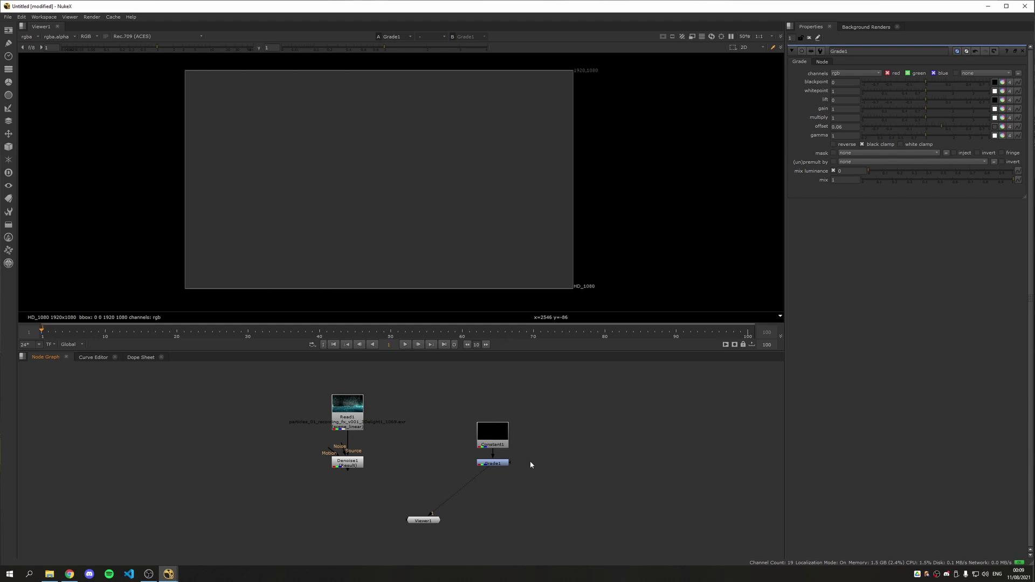
pyautogui.press('o')
pyautogui.click(151, 162)
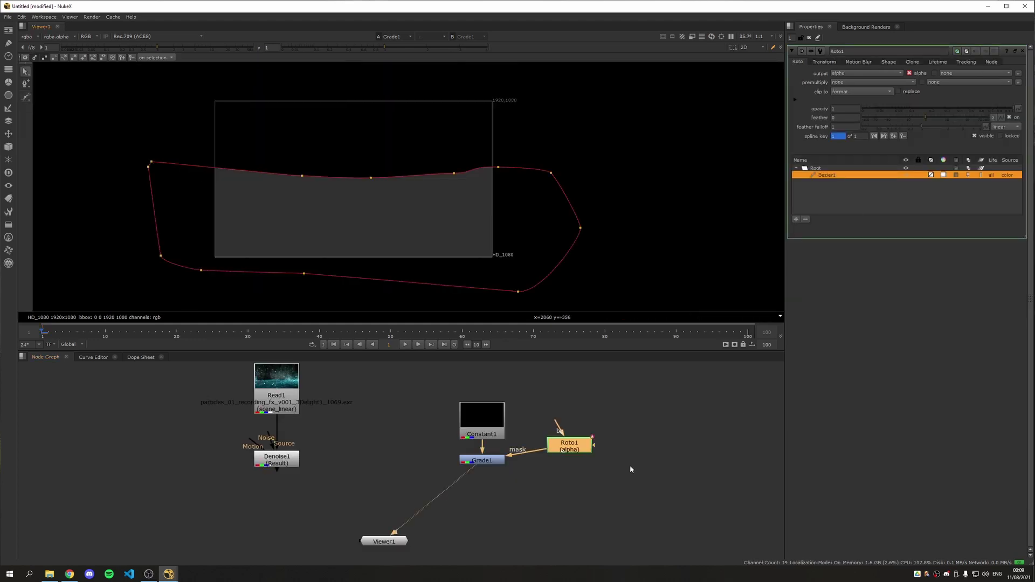
pyautogui.scroll(2, 564, 471)
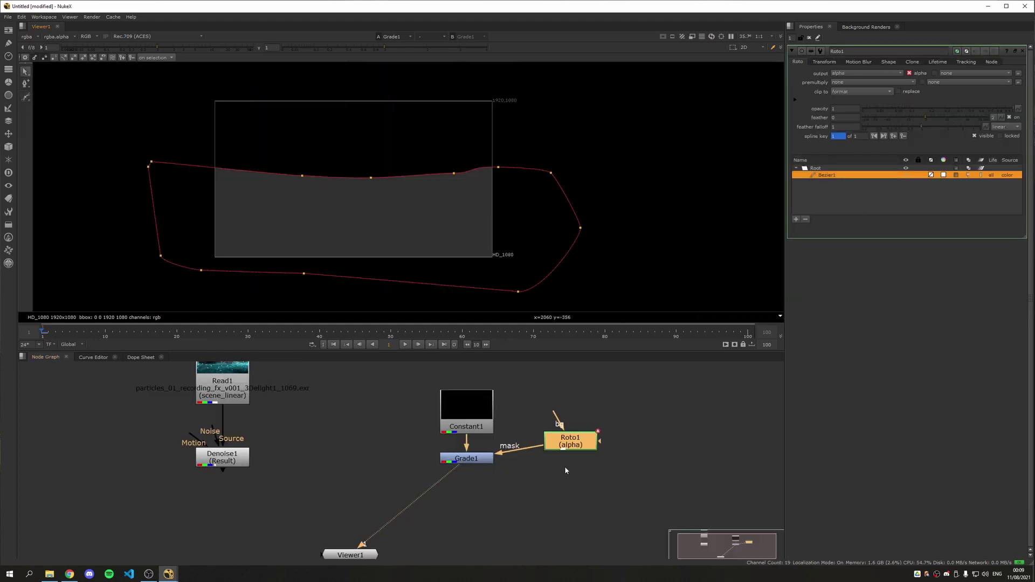
pyautogui.press('Tab')
pyautogui.write('blur')
pyautogui.press('Return')
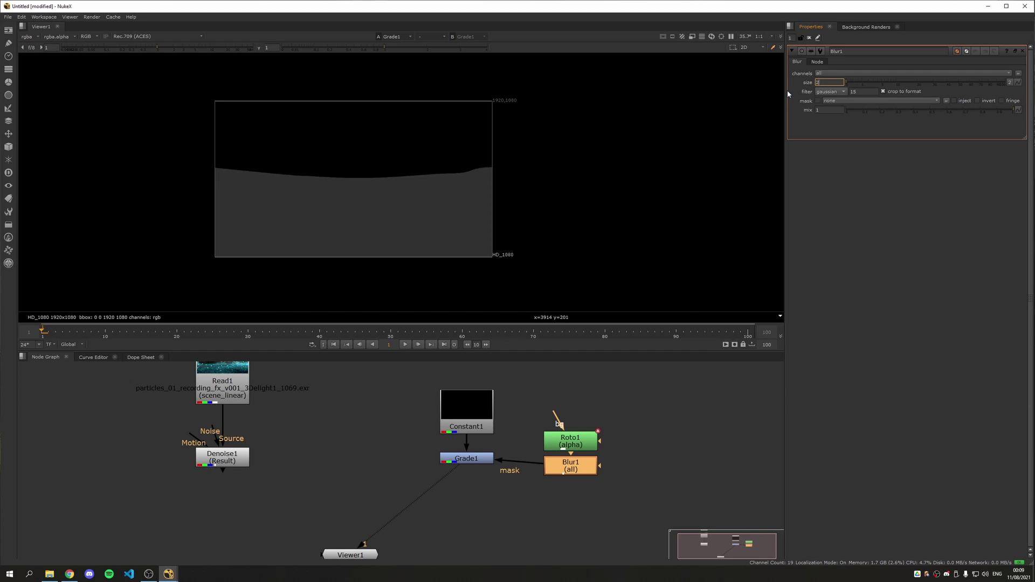
pyautogui.write('200')
pyautogui.press('Return')
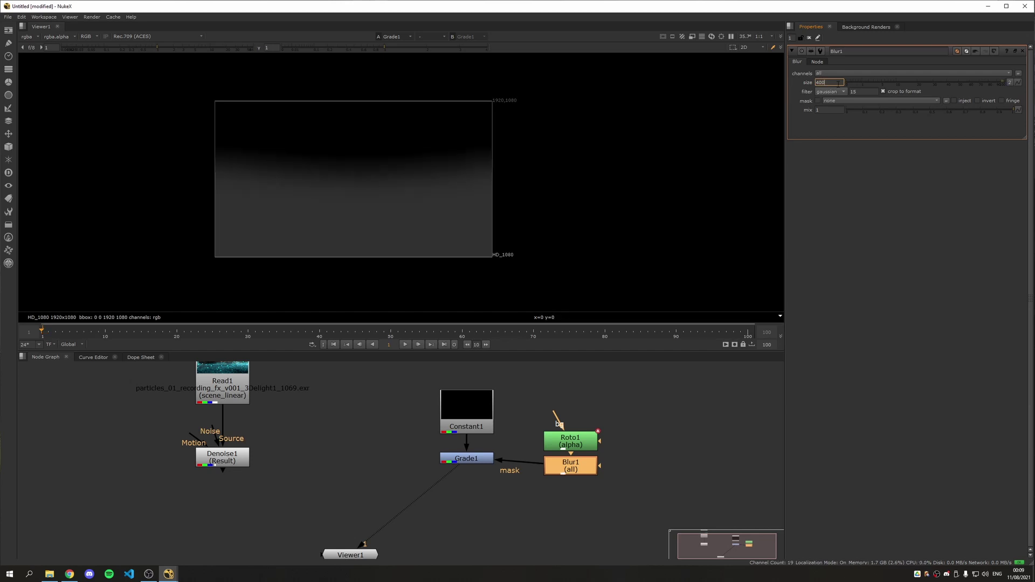
# - Merge Grade1 (B) with Denoise1 (A) and lower Grade1's offset to 0.016
pyautogui.moveTo(560, 425); pyautogui.dragTo(613, 386, button='middle')
pyautogui.press('m')
pyautogui.moveTo(358, 486); pyautogui.dragTo(276, 418)
pyautogui.press('1')
pyautogui.moveTo(348, 505); pyautogui.dragTo(286, 489)
pyautogui.doubleClick(520, 420)
pyautogui.moveTo(928, 126); pyautogui.dragTo(934, 127)
# - Insert an F_ReGrain node below Grade1 with Grain Amount 0.14
pyautogui.scroll(4, 282, 212)
pyautogui.scroll(-1, 282, 212)
pyautogui.scroll(-2, 503, 492)
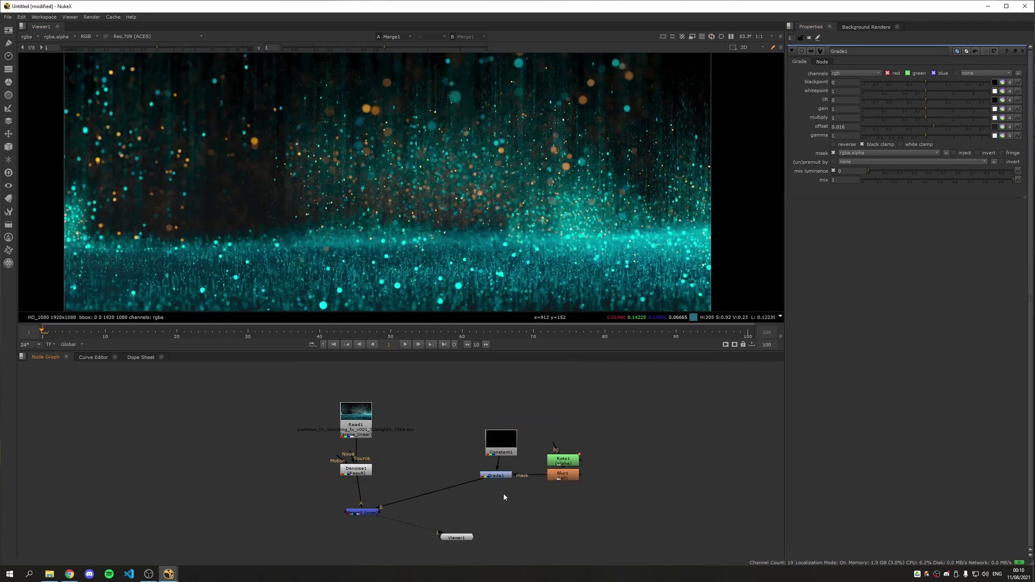
pyautogui.press('Tab')
pyautogui.write('regr')
pyautogui.press('Return')
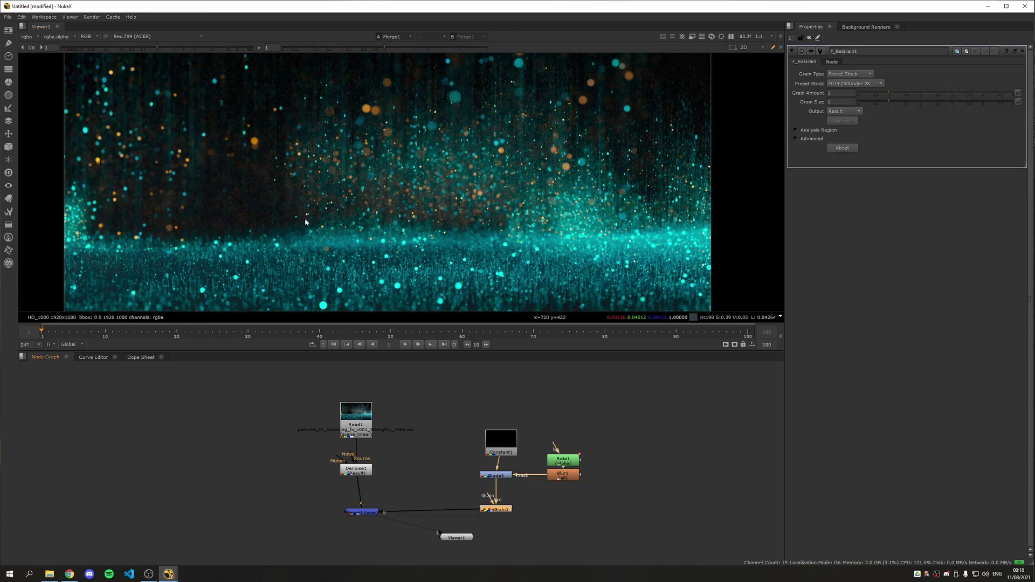
pyautogui.scroll(3, 282, 212)
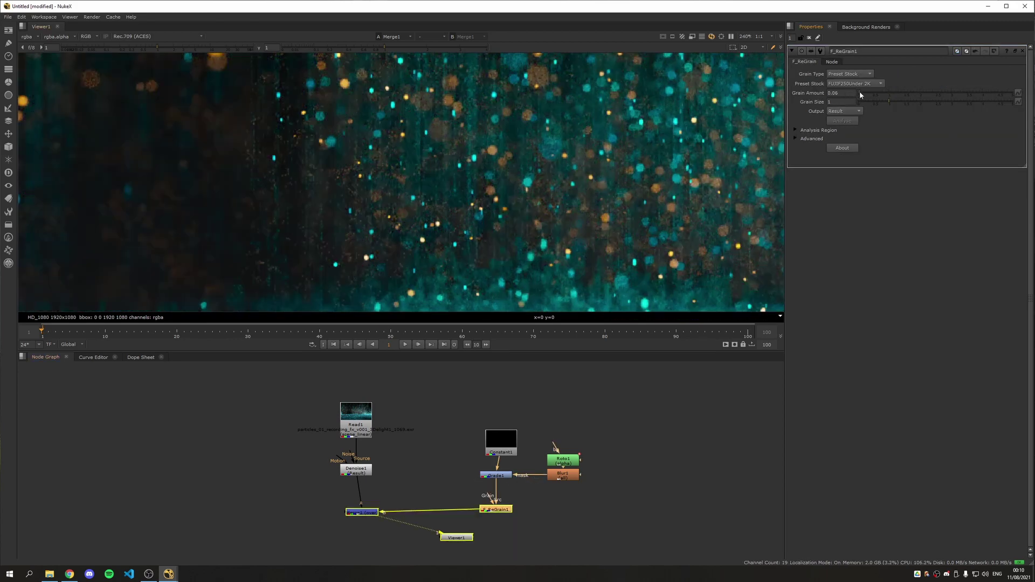
pyautogui.moveTo(859, 92); pyautogui.dragTo(861, 89)
pyautogui.scroll(-4, 401, 182)
pyautogui.moveTo(373, 543); pyautogui.dragTo(438, 466, button='middle')
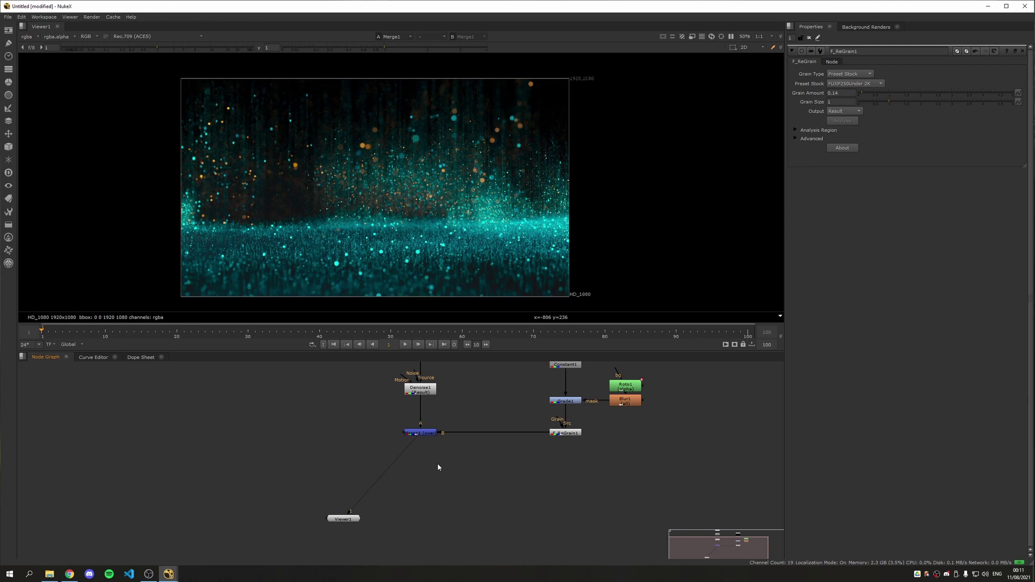
# - Insert an eFibonacciGlow node directly after Merge1 and view it
pyautogui.press('Tab')
pyautogui.write('fibo')
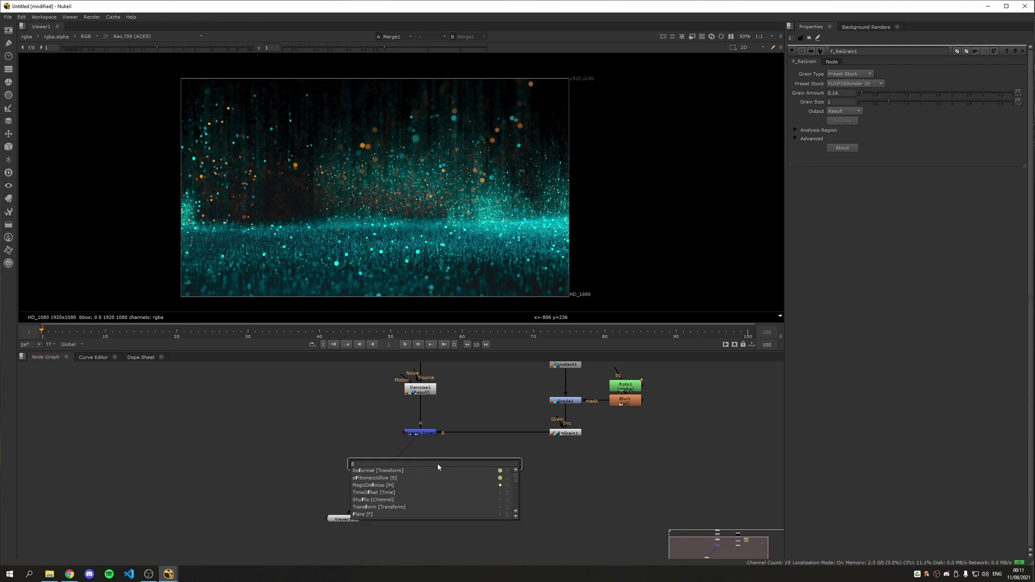
pyautogui.press('Return')
pyautogui.moveTo(438, 467); pyautogui.dragTo(418, 470)
pyautogui.press('1')
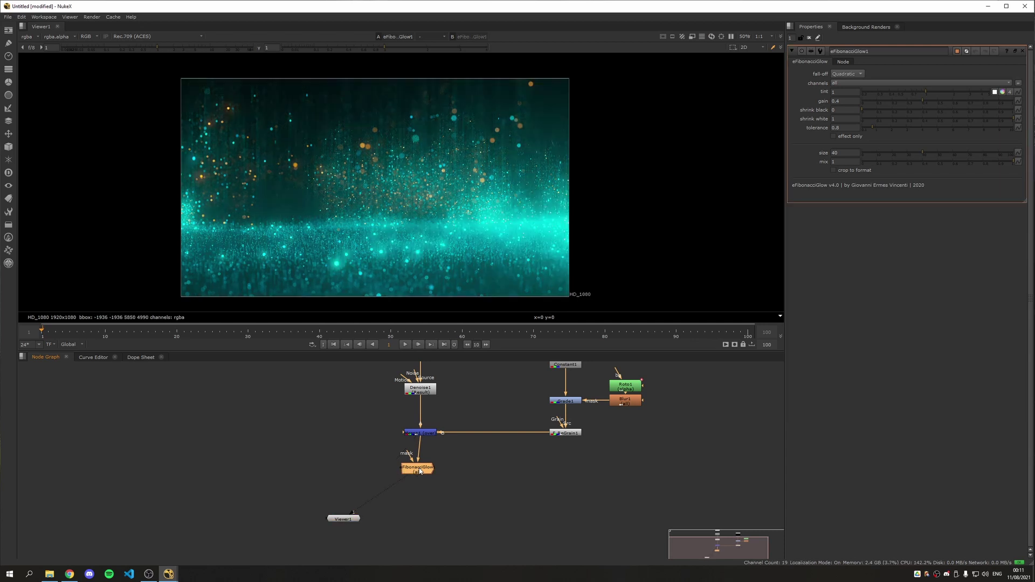
# - Set the glow size to about 14, crop to format, shrink black 0.22, mix 0.355
pyautogui.click(884, 153)
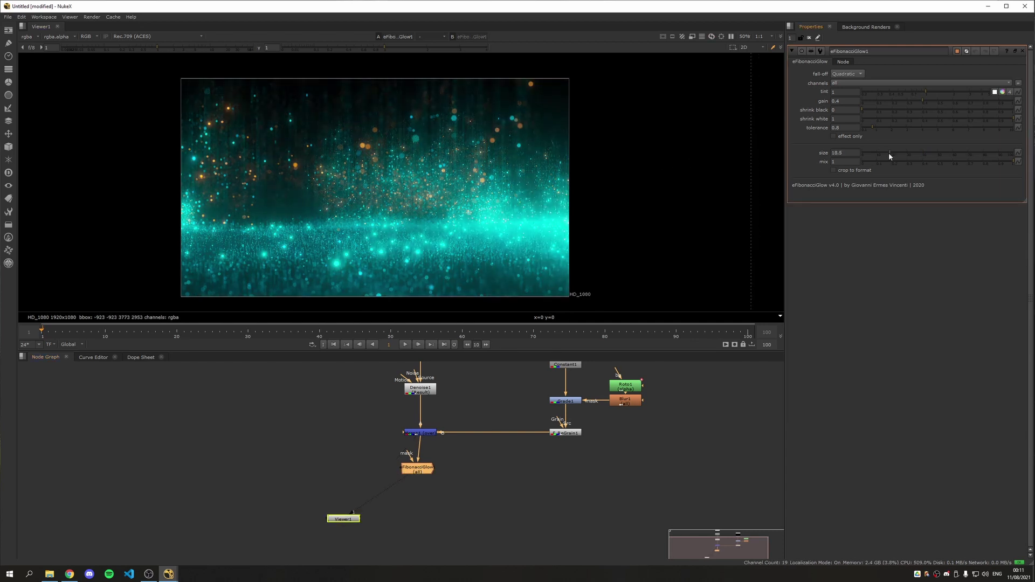
pyautogui.click(851, 171)
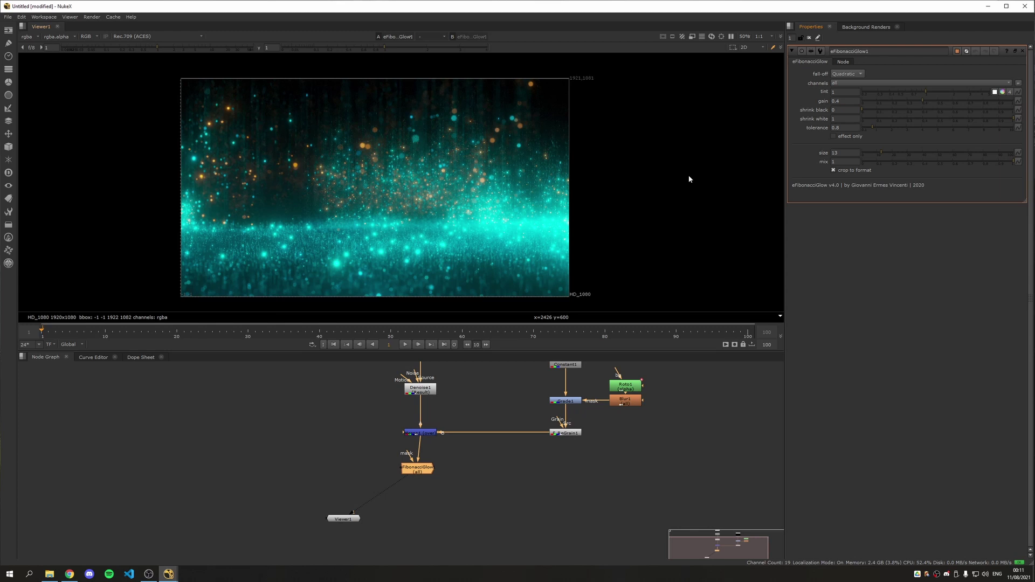
pyautogui.click(901, 110)
pyautogui.moveTo(903, 113)
pyautogui.mouseDown()
pyautogui.moveTo(871, 119)
pyautogui.moveTo(919, 125)
pyautogui.moveTo(895, 125)
pyautogui.mouseUp()
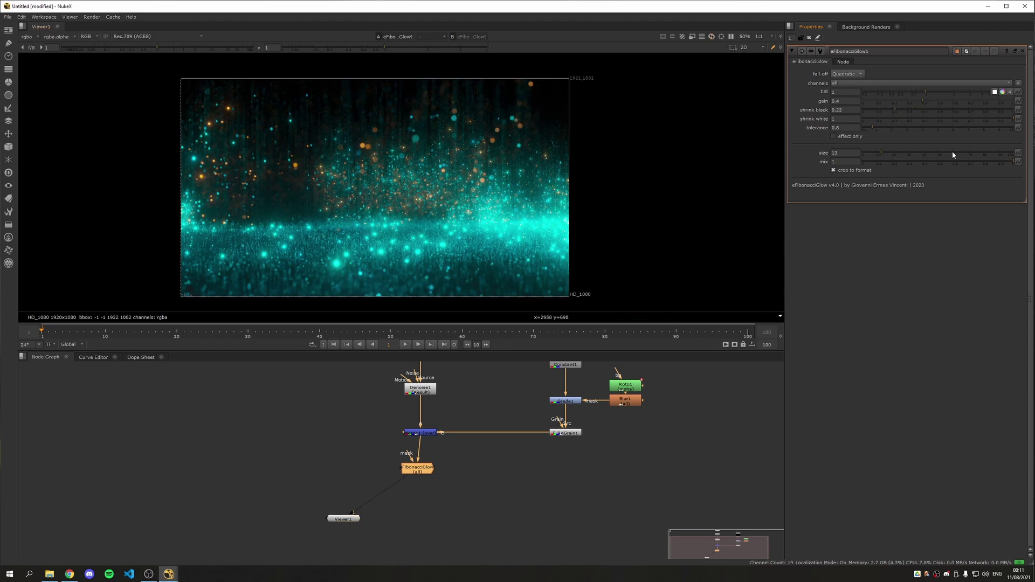
pyautogui.moveTo(928, 163); pyautogui.dragTo(952, 181)
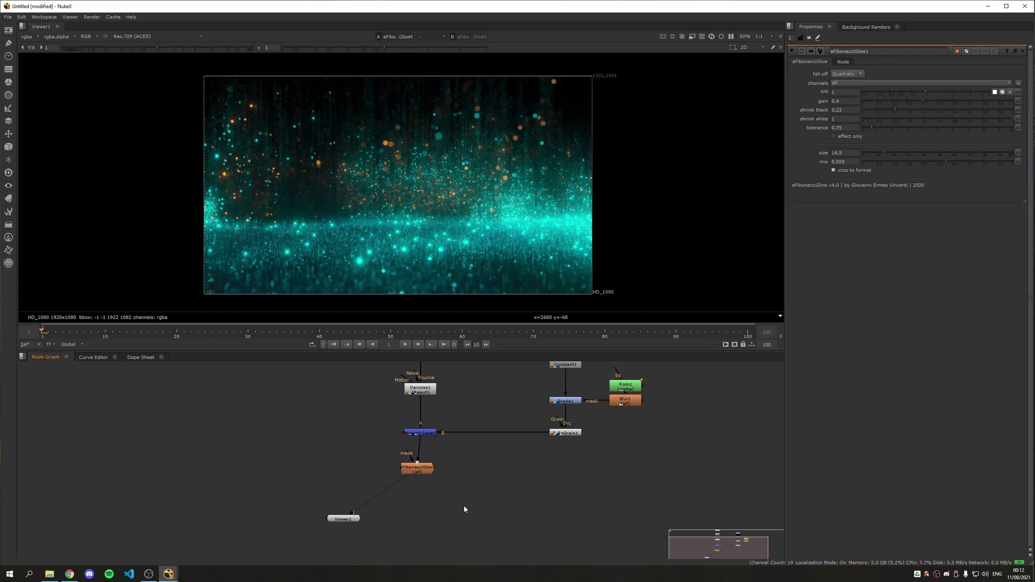
pyautogui.moveTo(471, 503); pyautogui.dragTo(510, 451, button='middle')
# - Add a luminance Keyer after the glow, narrowed to the brightest areas
pyautogui.press('Tab')
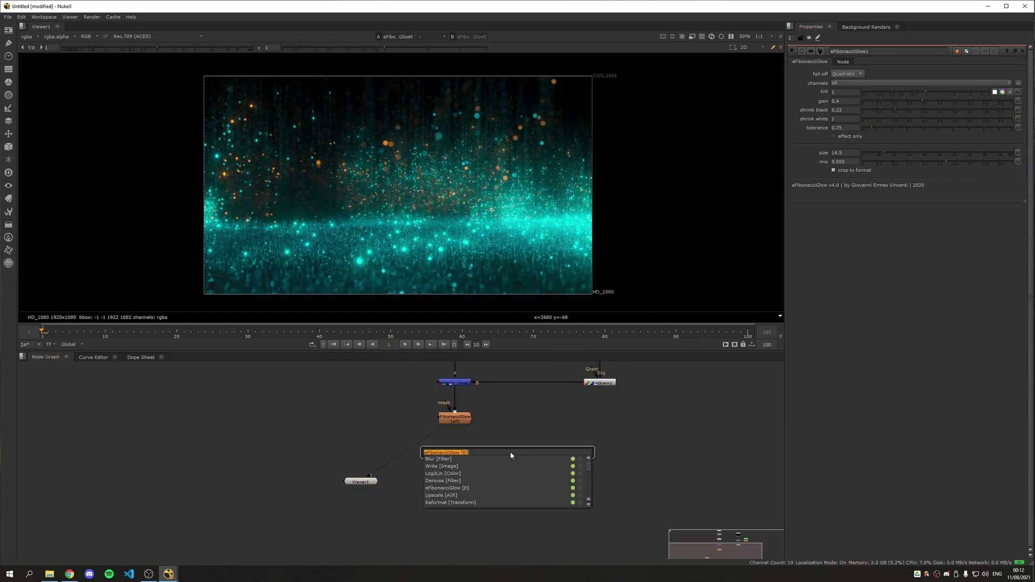
pyautogui.write('keyer')
pyautogui.press('Return')
pyautogui.moveTo(475, 460); pyautogui.dragTo(505, 442)
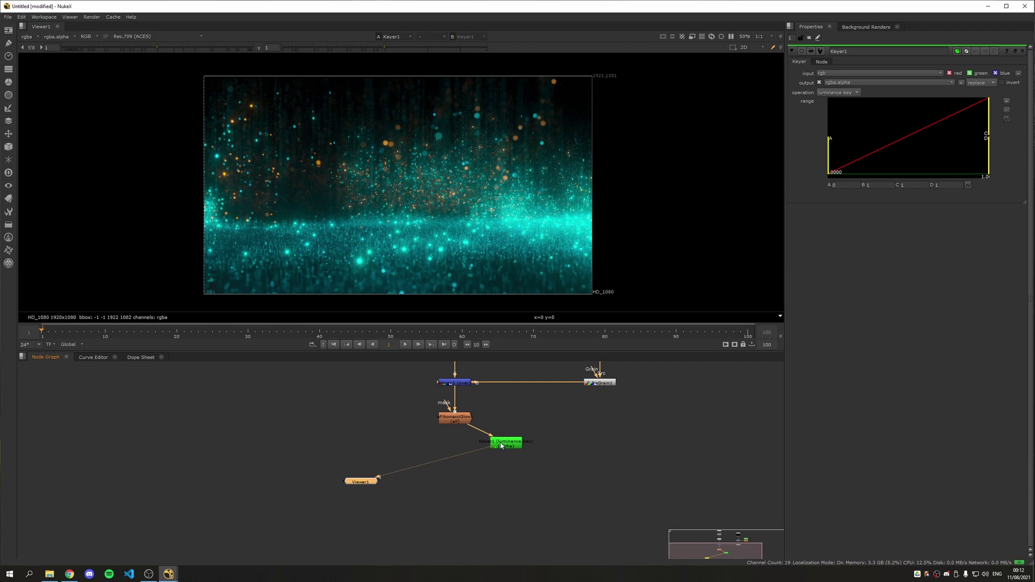
pyautogui.press('a')
pyautogui.moveTo(854, 162); pyautogui.dragTo(852, 162)
pyautogui.moveTo(988, 124); pyautogui.dragTo(933, 124)
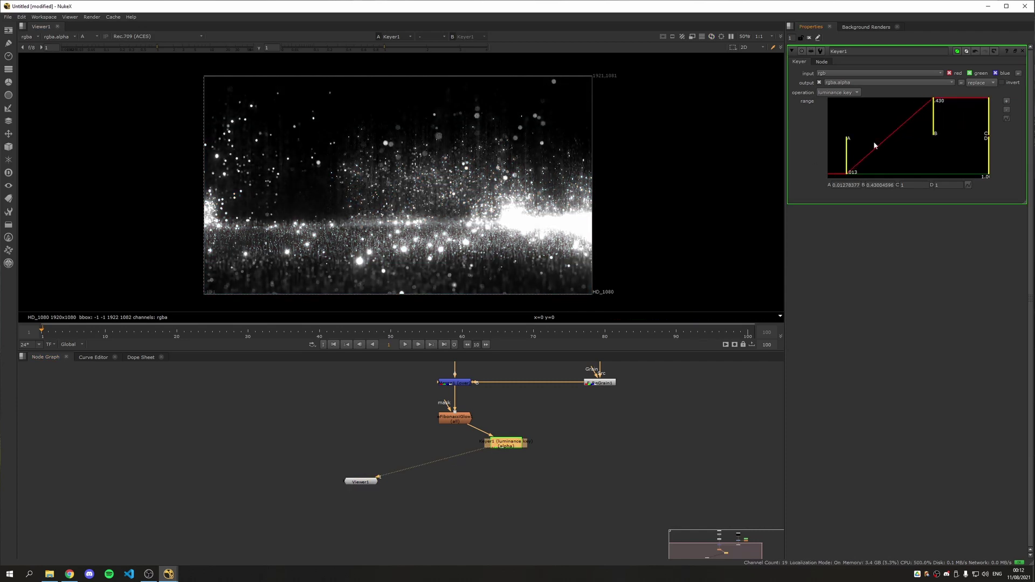
pyautogui.press('g')
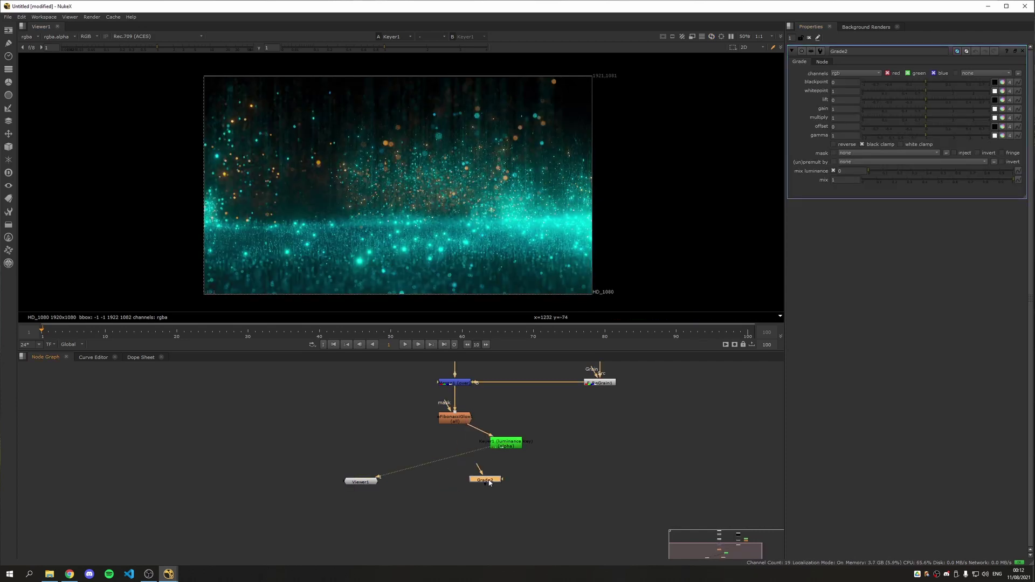
# - Add Grade2 after the glow, masked by the Keyer alpha, with gain 1.4
pyautogui.press('a')
pyautogui.moveTo(459, 425); pyautogui.dragTo(457, 422)
pyautogui.moveTo(472, 485)
pyautogui.mouseDown()
pyautogui.moveTo(505, 443)
pyautogui.moveTo(457, 481)
pyautogui.mouseUp()
pyautogui.press('1')
pyautogui.click(941, 110)
pyautogui.moveTo(941, 110); pyautogui.dragTo(938, 110)
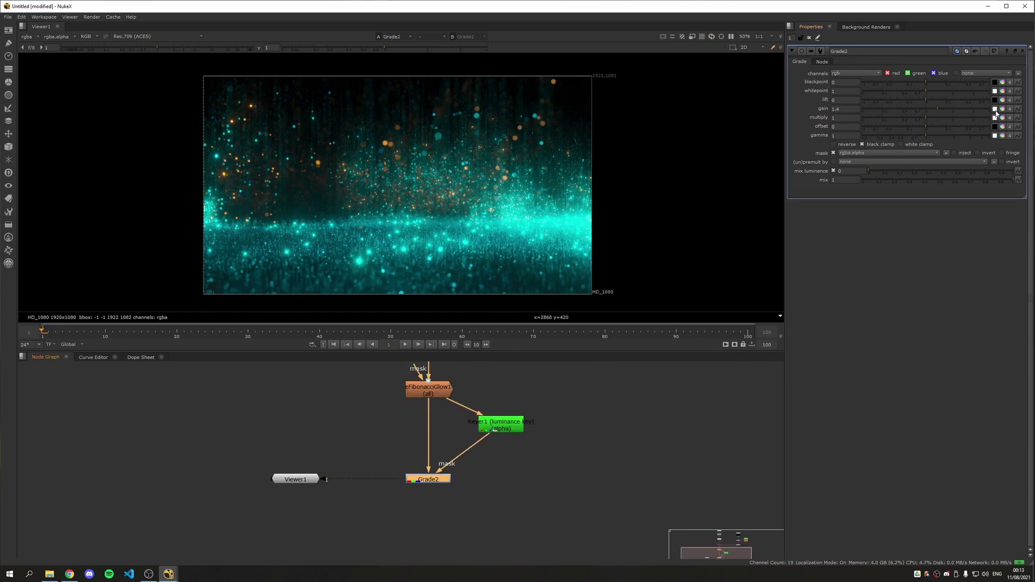
# - Add Grade3 masked by the Keyer with per-channel gain 0.86/0.96/1.16
pyautogui.press('g')
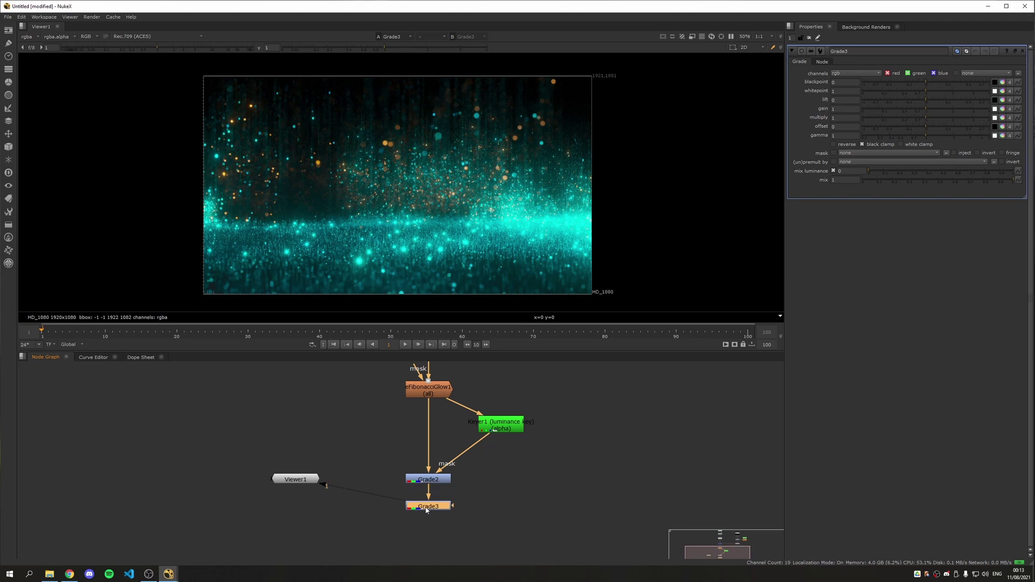
pyautogui.moveTo(452, 505); pyautogui.dragTo(493, 430)
pyautogui.click(1010, 109)
pyautogui.click(934, 137)
pyautogui.moveTo(935, 137)
pyautogui.mouseDown()
pyautogui.moveTo(924, 129)
pyautogui.moveTo(966, 118)
pyautogui.moveTo(921, 119)
pyautogui.moveTo(918, 139)
pyautogui.mouseUp()
# - Add VolumeRays centred on the bright area, Quality High, Ray Length 5.2, higher pre-ray blur
pyautogui.click(543, 453)
pyautogui.press('Tab')
pyautogui.write('volumw')
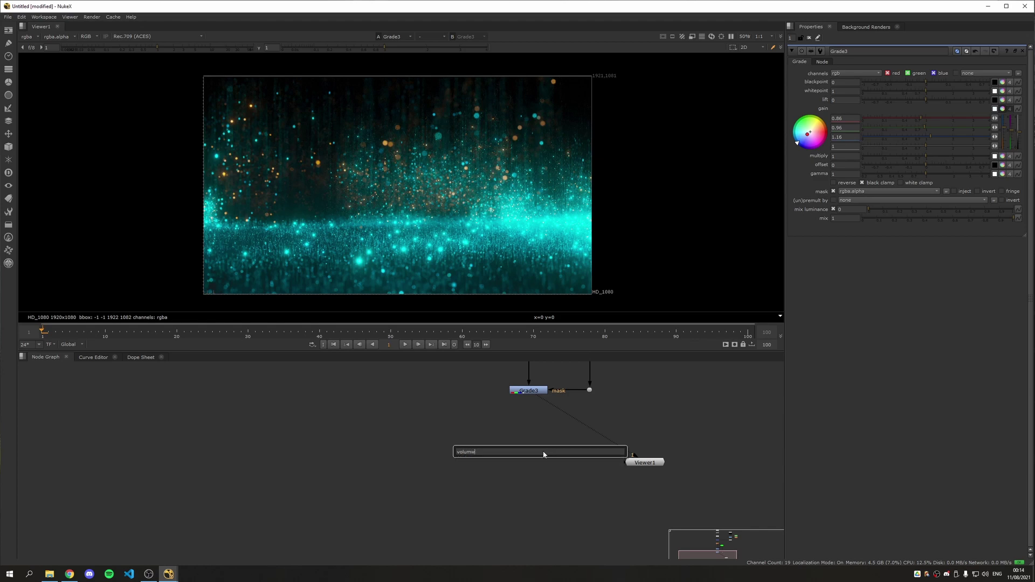
pyautogui.press('Return')
pyautogui.moveTo(229, 281); pyautogui.dragTo(515, 225)
pyautogui.click(856, 163)
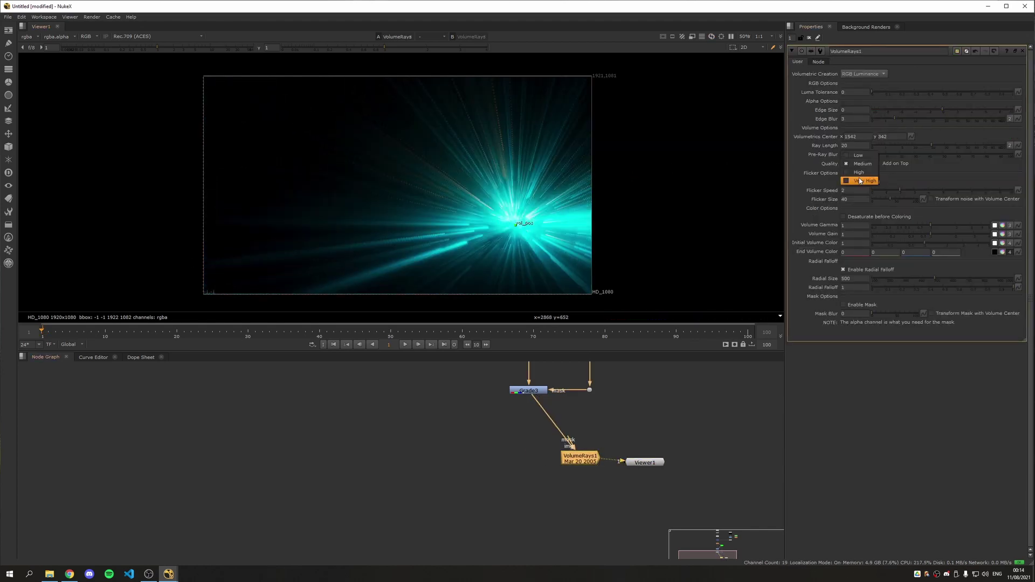
pyautogui.click(860, 173)
pyautogui.click(901, 147)
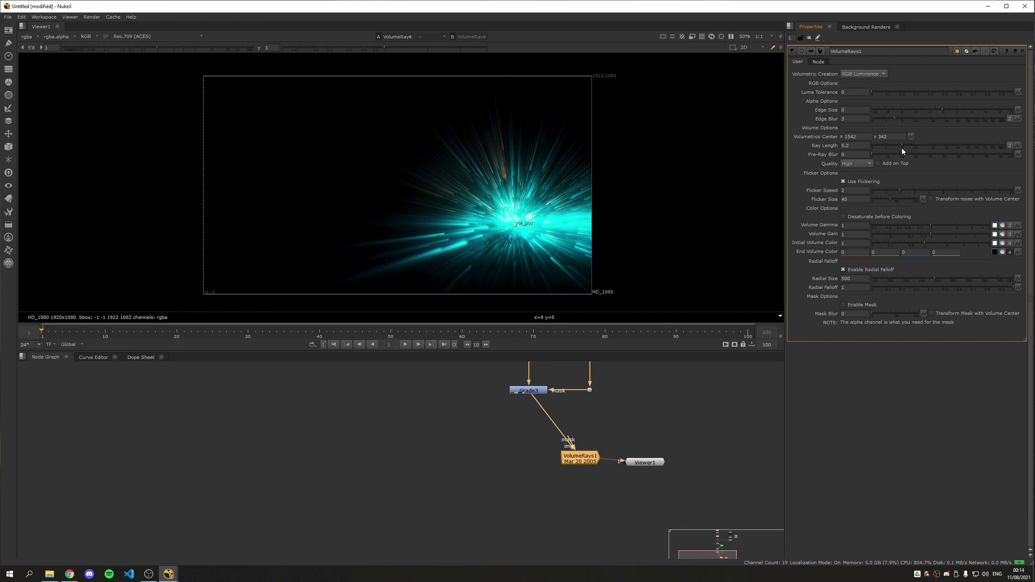
pyautogui.click(874, 156)
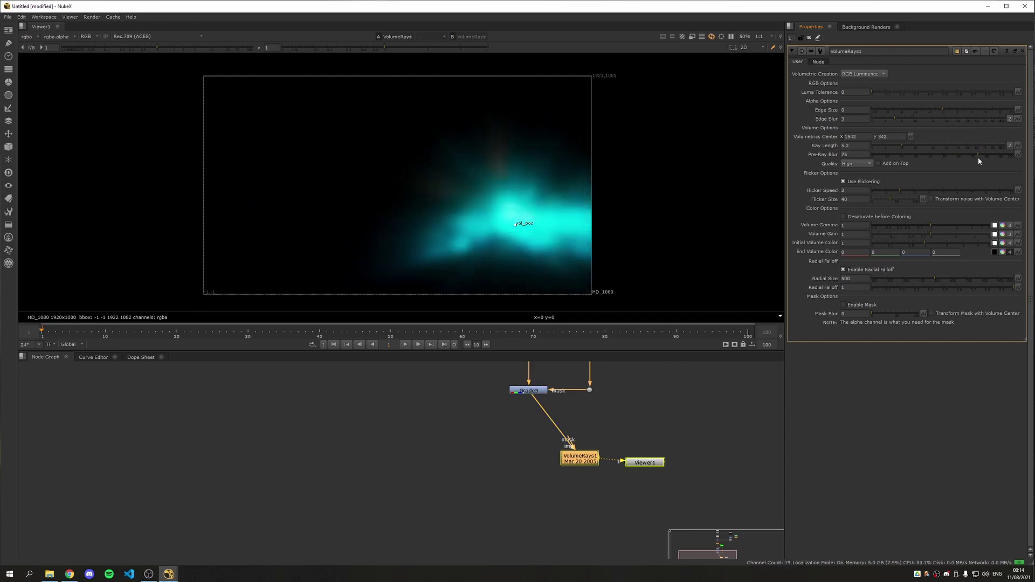
# - Merge the rays onto Grade3 with a plus-mode Merge2 at mix 0.075
pyautogui.press('m')
pyautogui.moveTo(516, 476); pyautogui.dragTo(529, 391)
pyautogui.press('1')
pyautogui.click(842, 74)
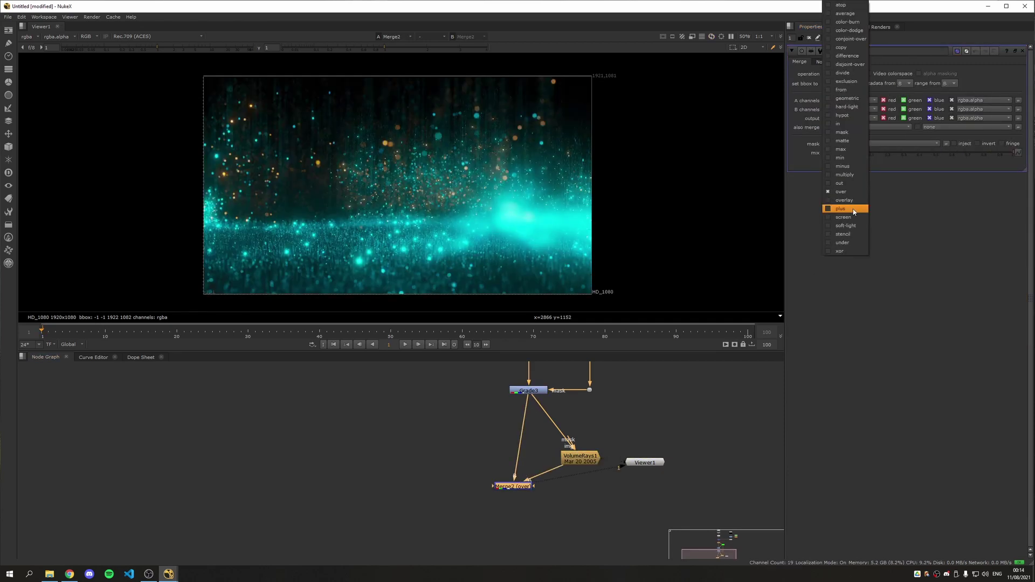
pyautogui.click(845, 208)
pyautogui.click(867, 152)
pyautogui.moveTo(867, 154)
pyautogui.mouseDown()
pyautogui.moveTo(917, 155)
pyautogui.moveTo(839, 153)
pyautogui.moveTo(866, 157)
pyautogui.mouseUp()
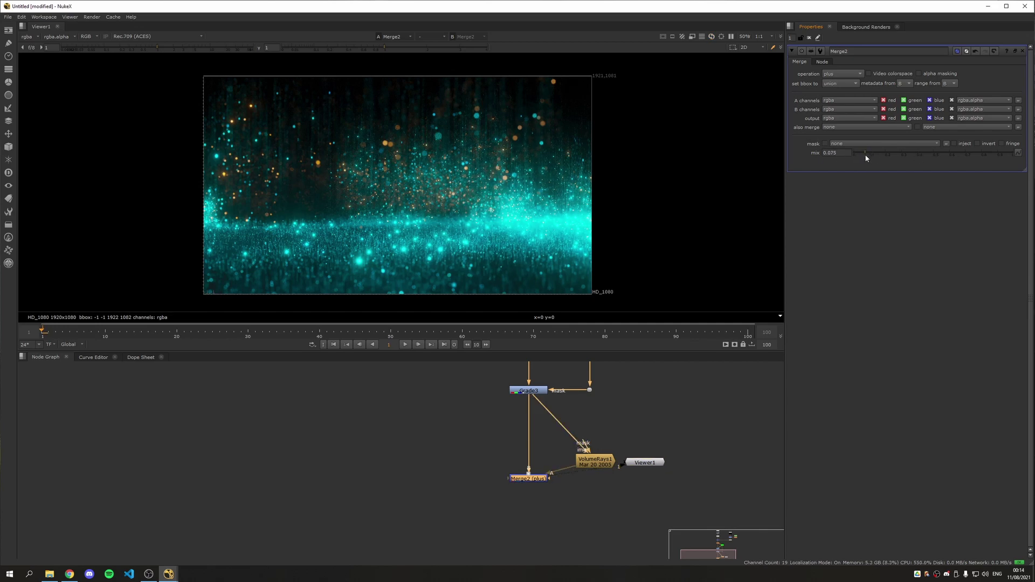
# - Insert an Upscale node after Merge2 to double the composite to 3840x2160
pyautogui.press('l')
pyautogui.scroll(3, 434, 238)
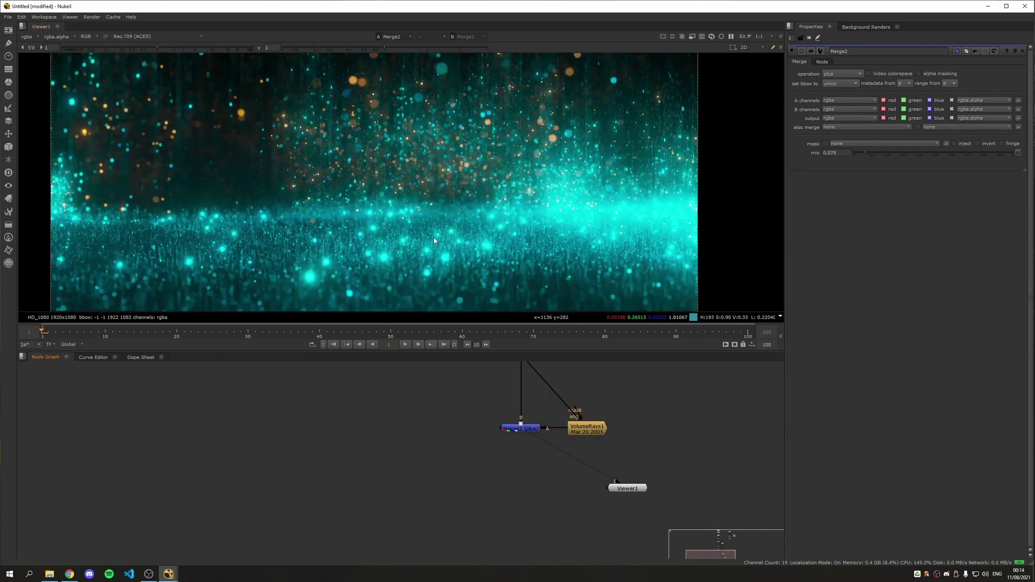
pyautogui.scroll(-1, 434, 240)
pyautogui.press('Tab')
pyautogui.write('upsca')
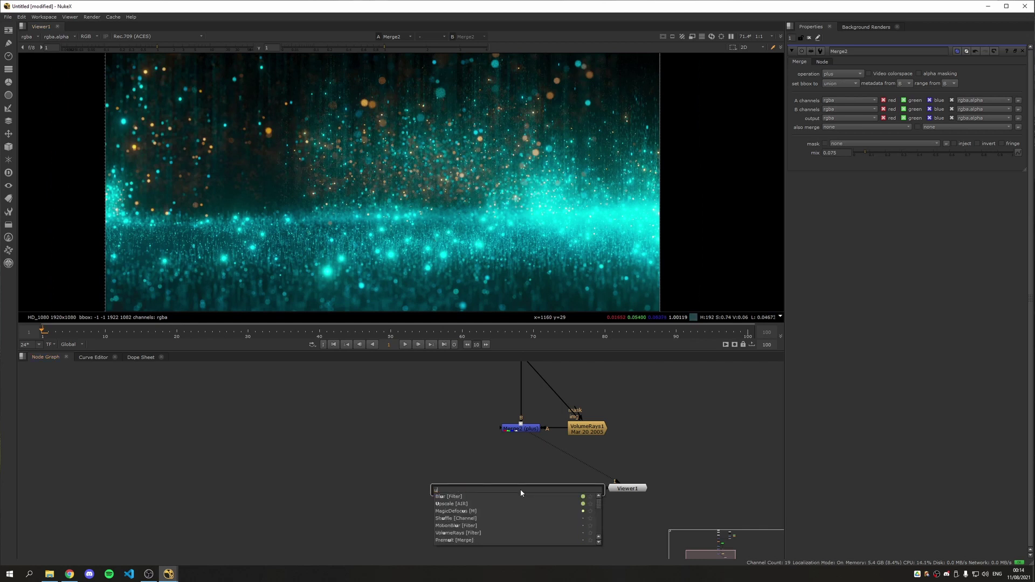
pyautogui.press('Return')
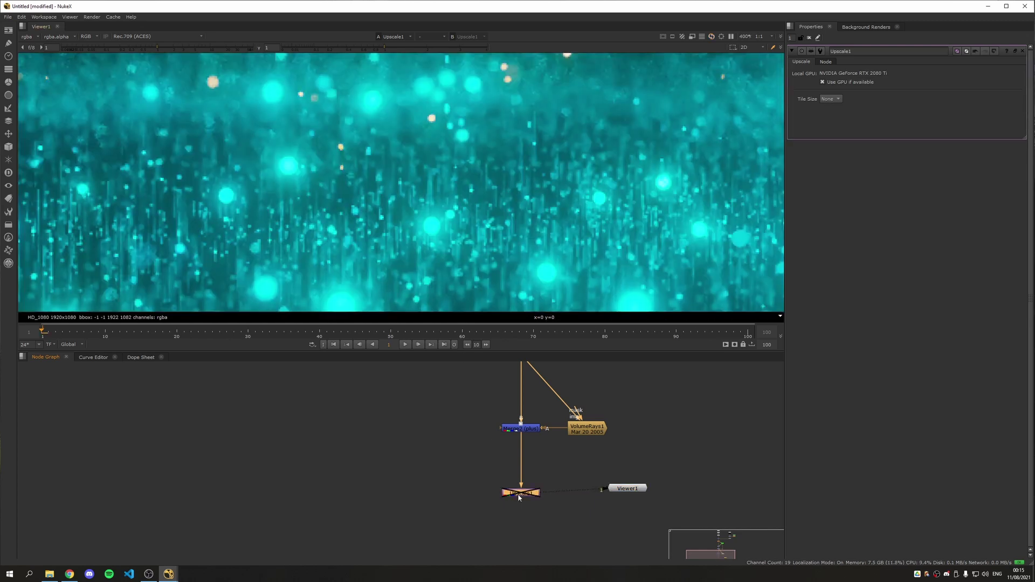
pyautogui.scroll(-4, 451, 214)
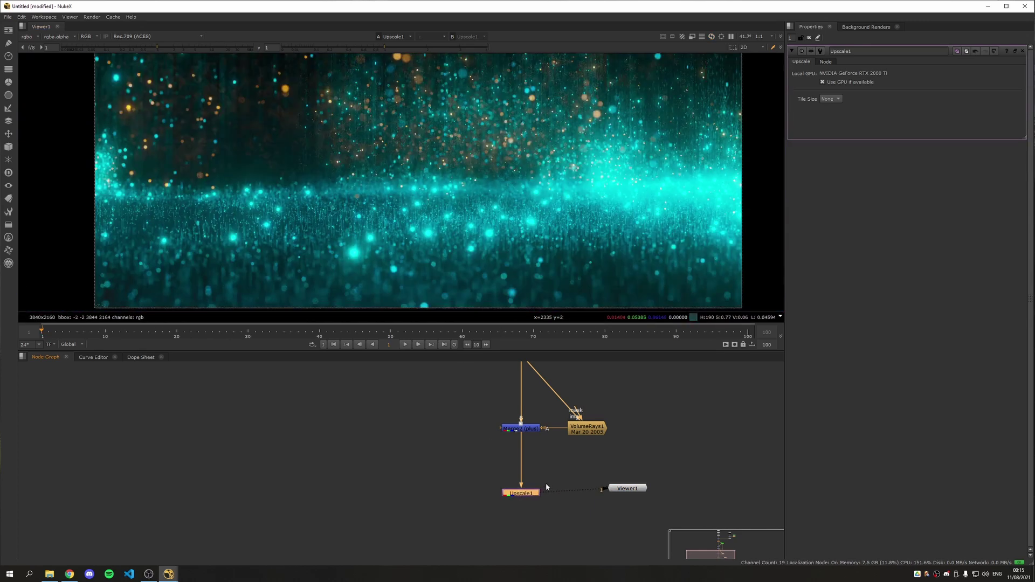
pyautogui.scroll(-4, 463, 232)
pyautogui.scroll(-2, 463, 232)
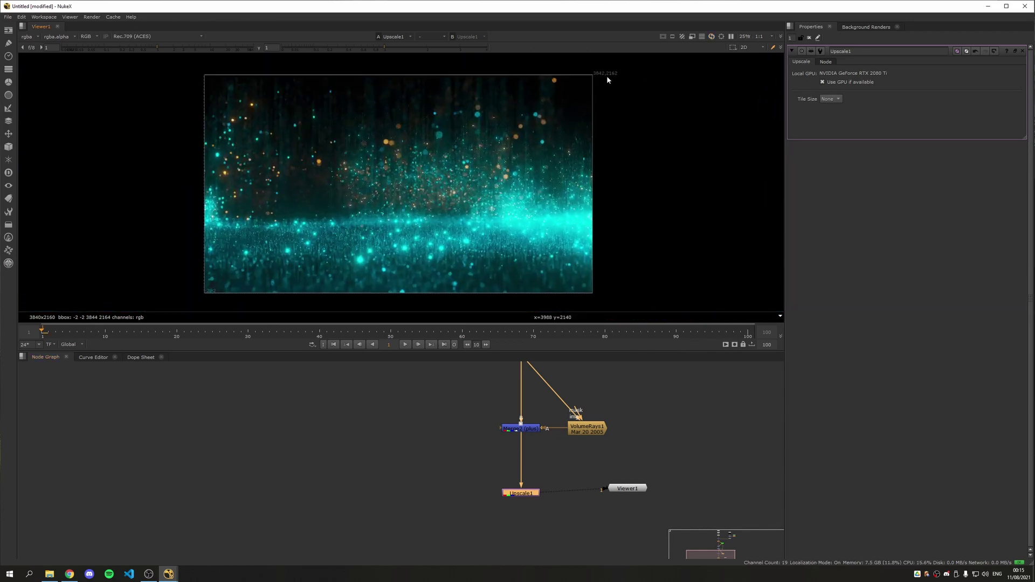
# - Insert a Log2Lin1 node set to lin2log after Upscale1
pyautogui.click(583, 545)
pyautogui.moveTo(626, 489); pyautogui.dragTo(608, 427, button='middle')
pyautogui.moveTo(608, 428); pyautogui.dragTo(627, 458)
pyautogui.press('Tab')
pyautogui.write('log')
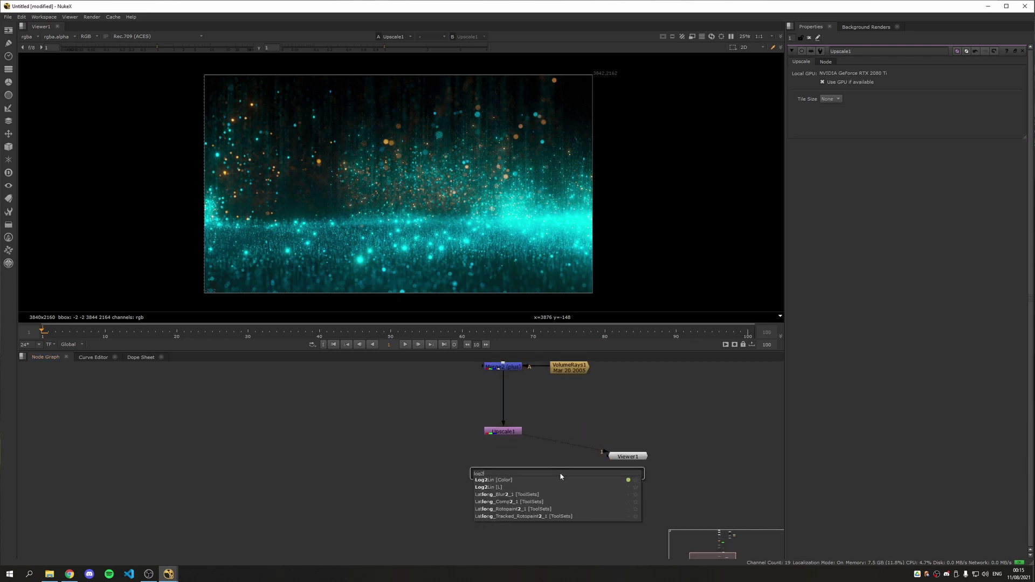
pyautogui.press('Return')
pyautogui.click(851, 83)
pyautogui.click(852, 92)
# - Add Reformat1 after Log2Lin1 using the sinc4 filter
pyautogui.press('Tab')
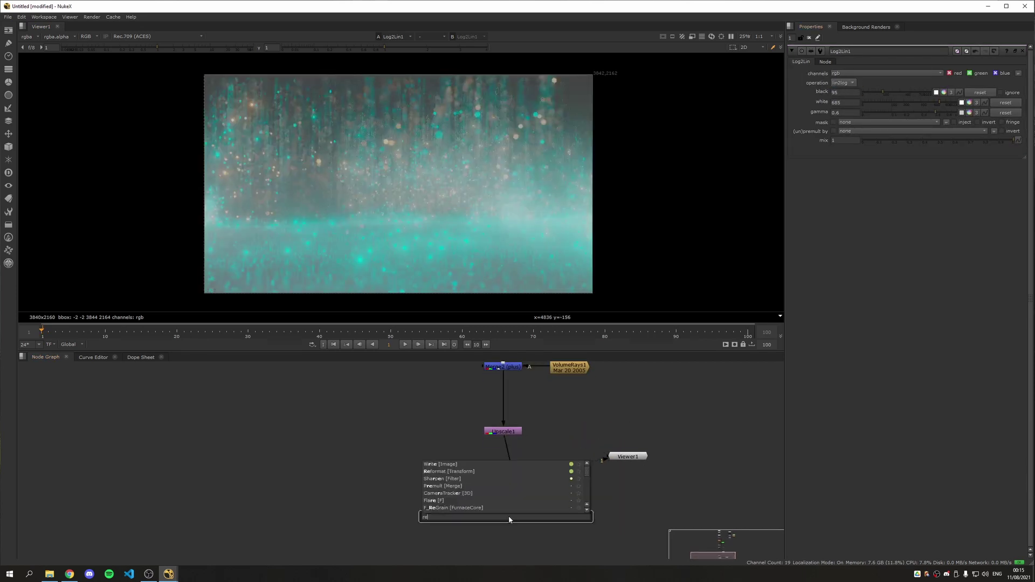
pyautogui.write('ref')
pyautogui.press('Return')
pyautogui.click(838, 114)
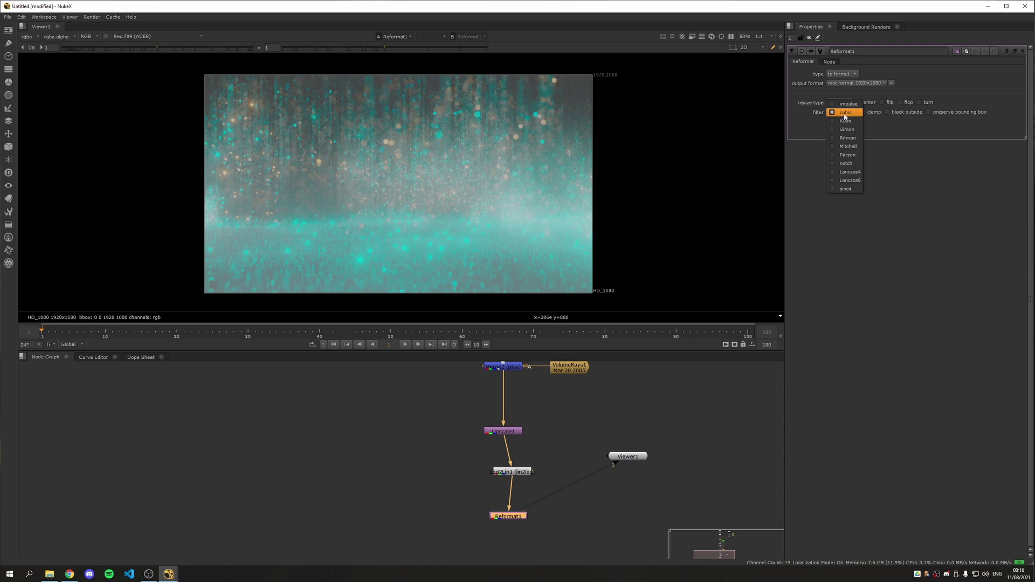
pyautogui.click(846, 188)
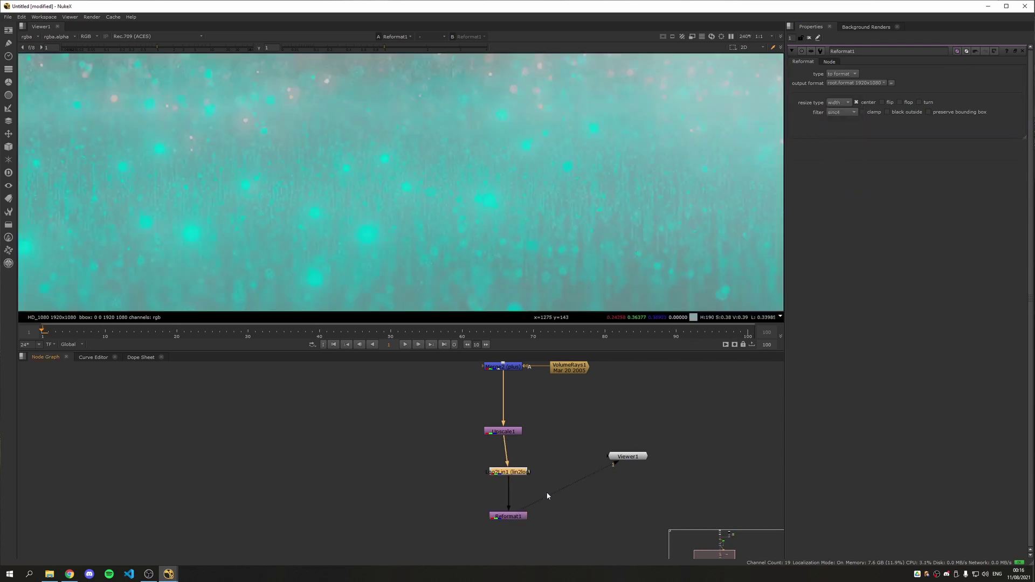
pyautogui.click(842, 114)
pyautogui.click(842, 112)
pyautogui.moveTo(570, 501); pyautogui.dragTo(577, 478, button='middle')
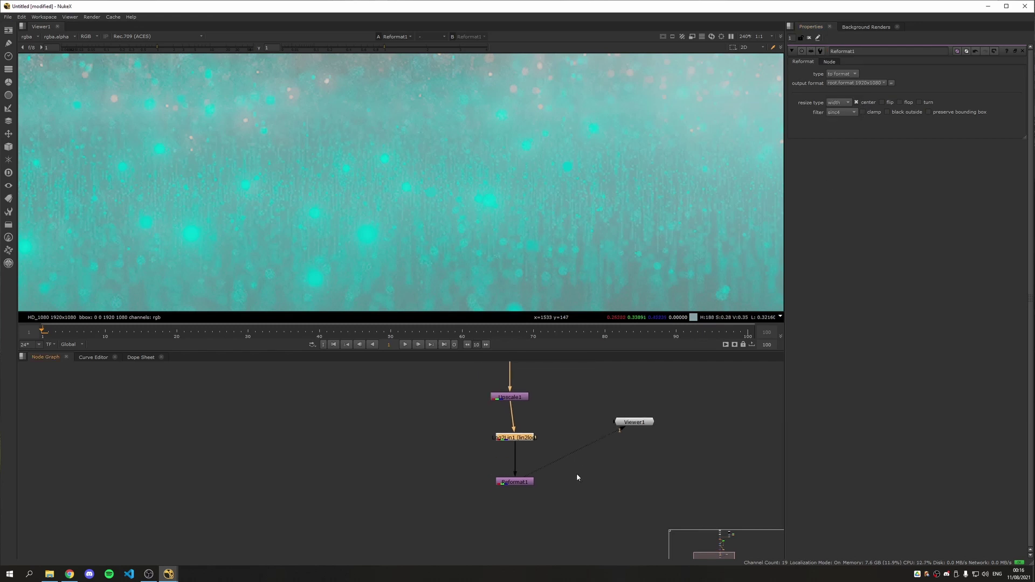
# - Add a Sharpen1 node after Reformat1 and view its output
pyautogui.press('Tab')
pyautogui.write('sharpen')
pyautogui.press('Return')
pyautogui.moveTo(515, 430); pyautogui.dragTo(520, 489)
pyautogui.press('1')
# - Add Log2Lin2 under Sharpen1 to return to linear, comparing with Sharpen1 toggled off
pyautogui.press('Tab')
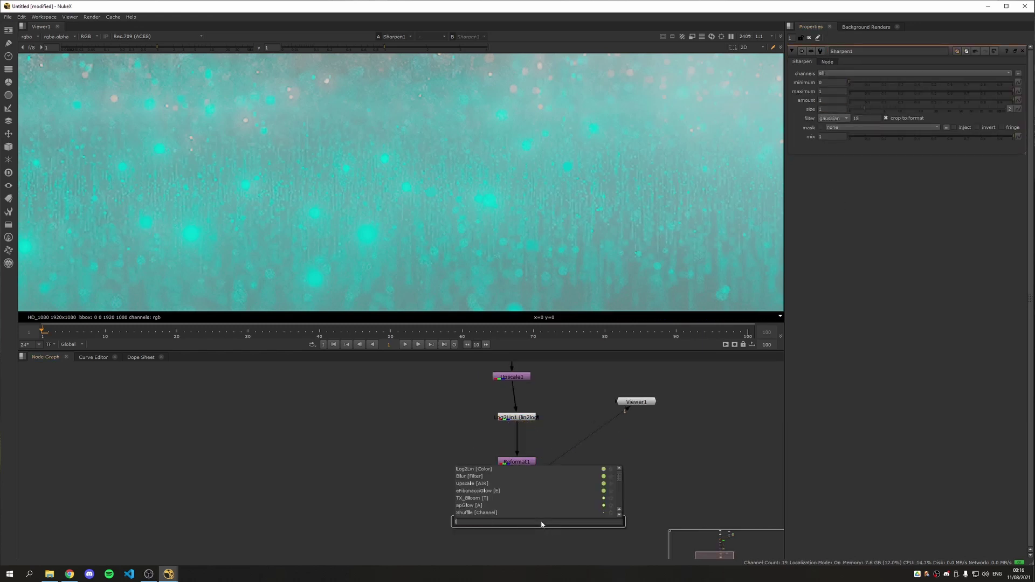
pyautogui.write('log2lin')
pyautogui.press('Return')
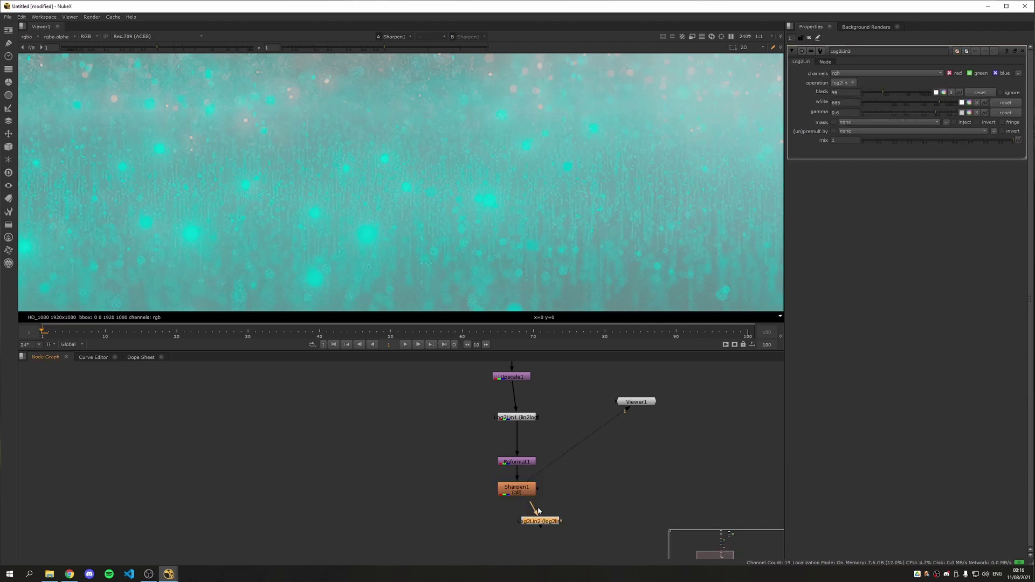
pyautogui.press('1')
pyautogui.moveTo(545, 524); pyautogui.dragTo(532, 523)
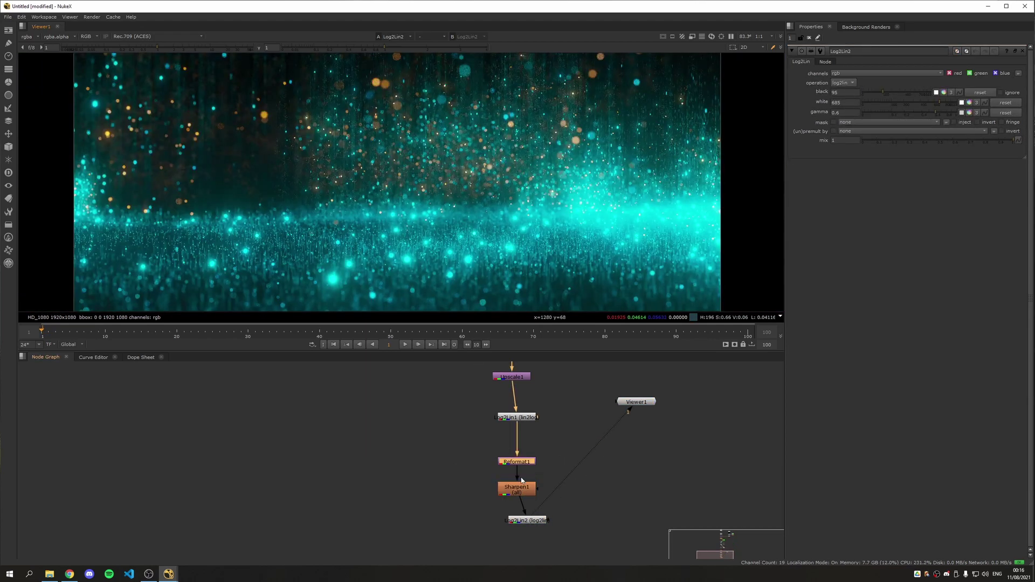
pyautogui.click(518, 488)
pyautogui.press('d')
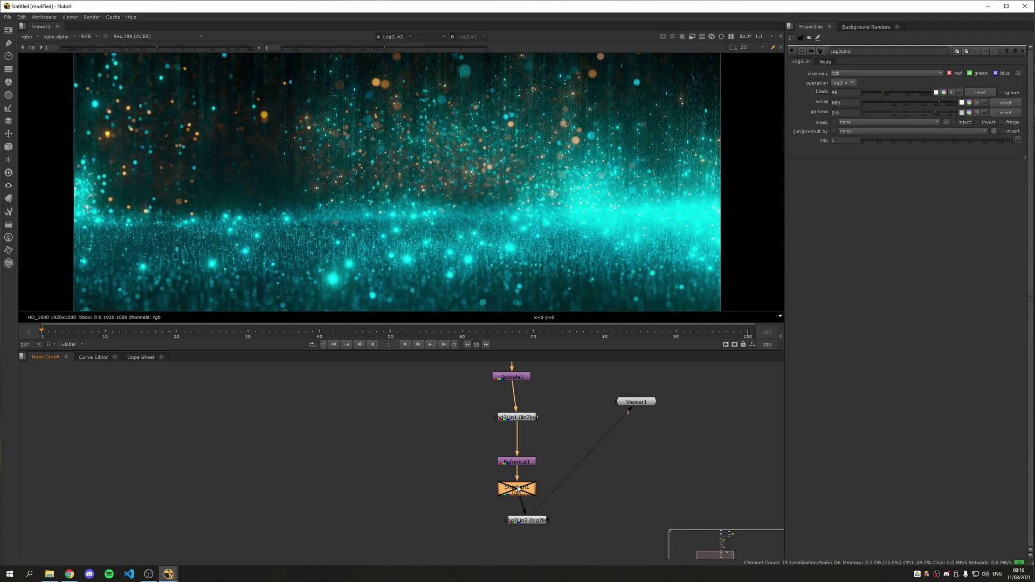
pyautogui.press('d')
# - Move the viewer node beside Log2Lin2 and tidy the node graph
pyautogui.moveTo(526, 376); pyautogui.dragTo(527, 425, button='middle')
pyautogui.click(523, 425)
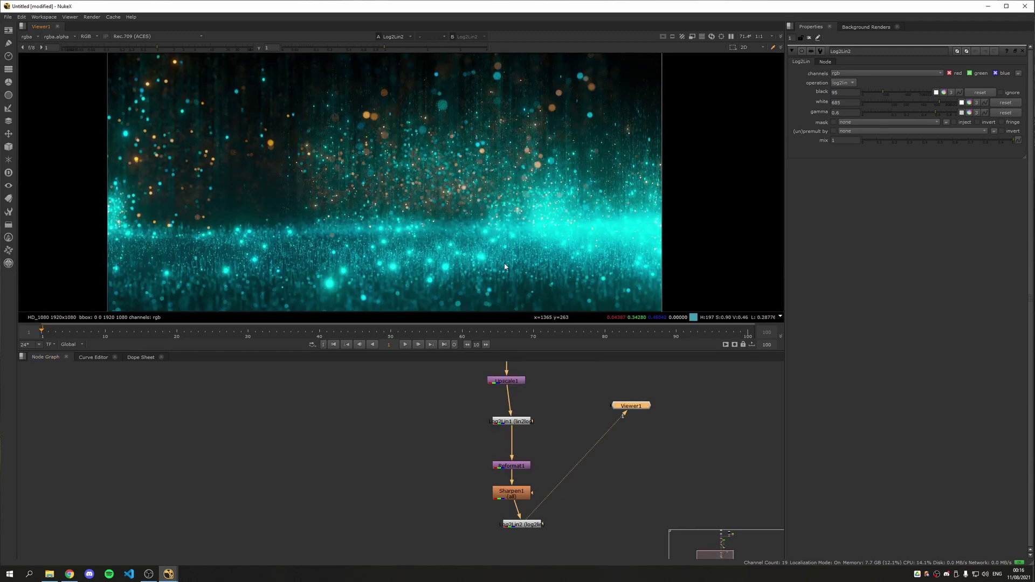
pyautogui.moveTo(607, 486); pyautogui.dragTo(607, 442, button='middle')
pyautogui.moveTo(630, 406); pyautogui.dragTo(624, 510)
pyautogui.scroll(-3, 537, 377)
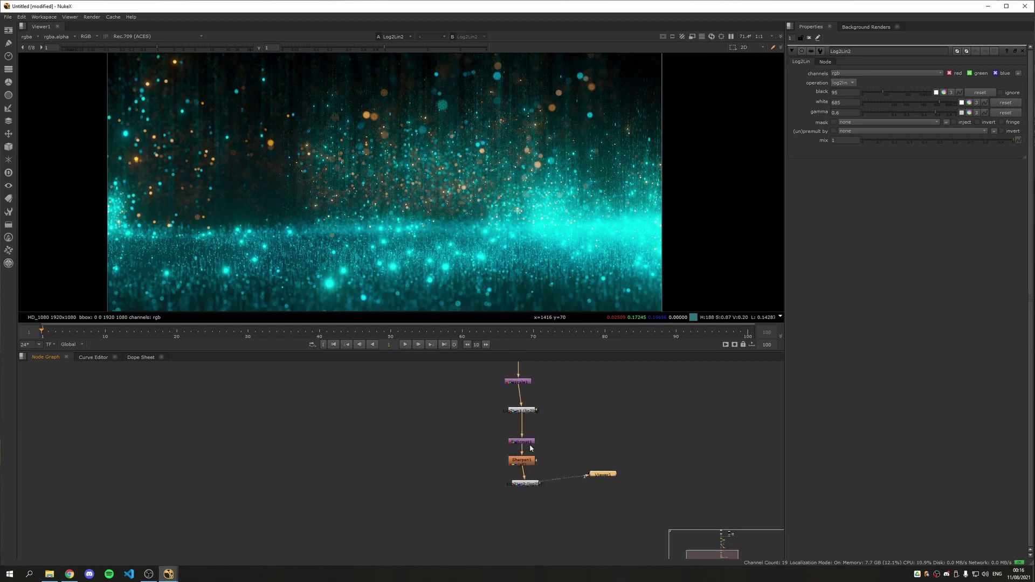
pyautogui.moveTo(488, 399); pyautogui.dragTo(558, 501)
pyautogui.click(526, 478)
pyautogui.scroll(3, 526, 478)
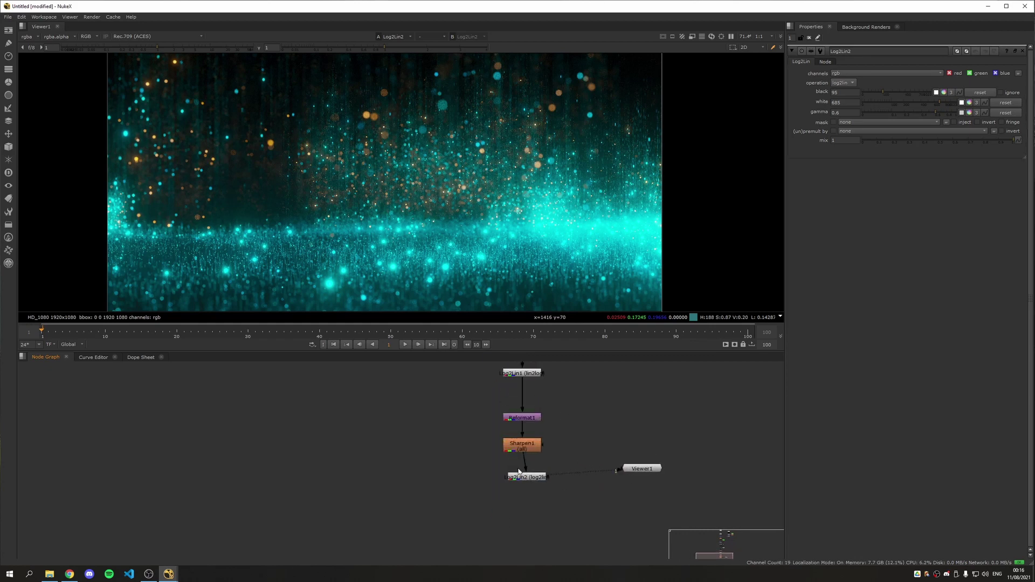
pyautogui.scroll(2, 318, 232)
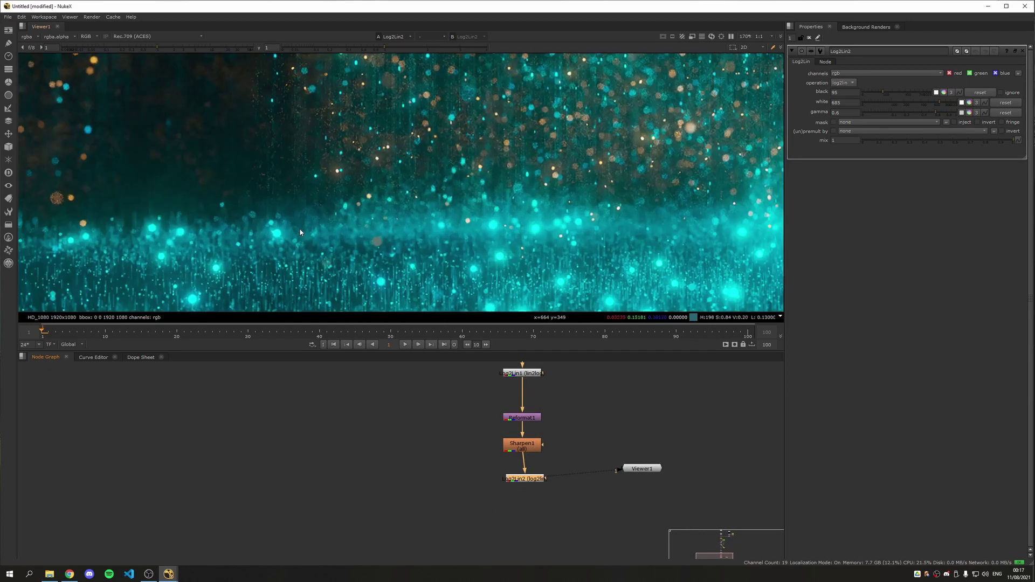
pyautogui.scroll(-4, 302, 228)
pyautogui.scroll(2, 318, 215)
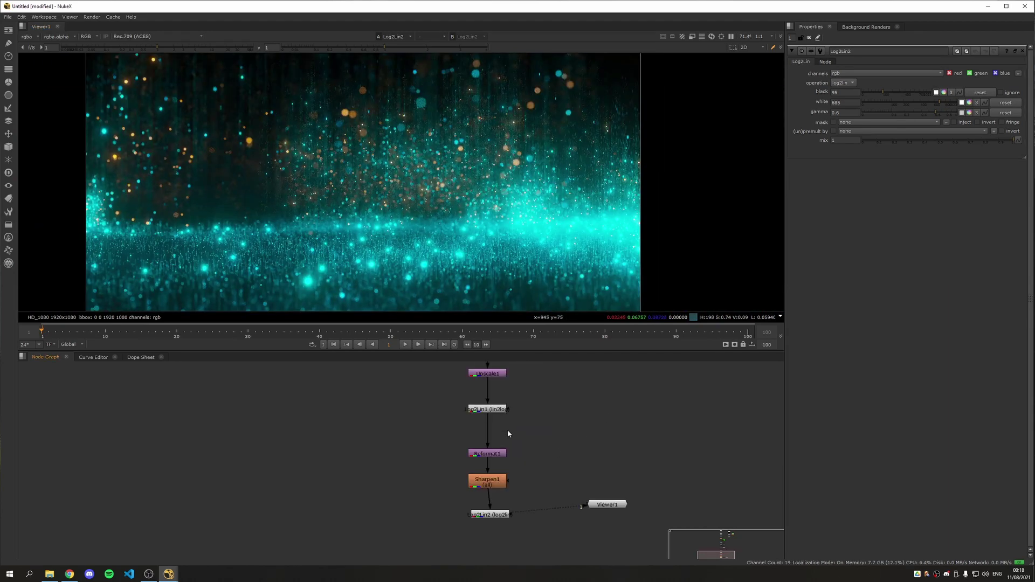
pyautogui.click(495, 454)
pyautogui.click(537, 481)
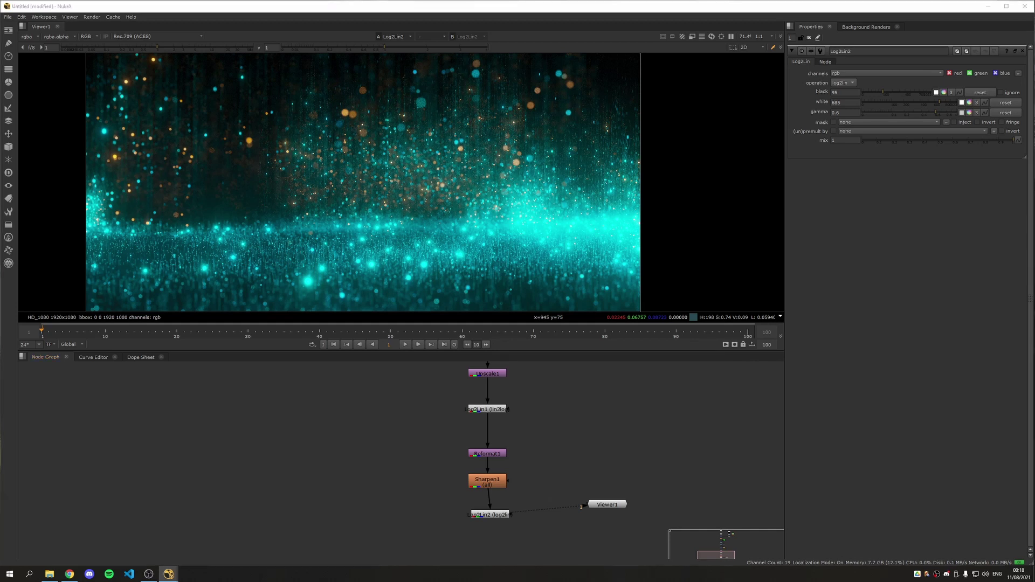
# - Add a ColorCorrect after Log2Lin2 with master saturation 0.92
pyautogui.press('c')
pyautogui.scroll(-1, 400, 184)
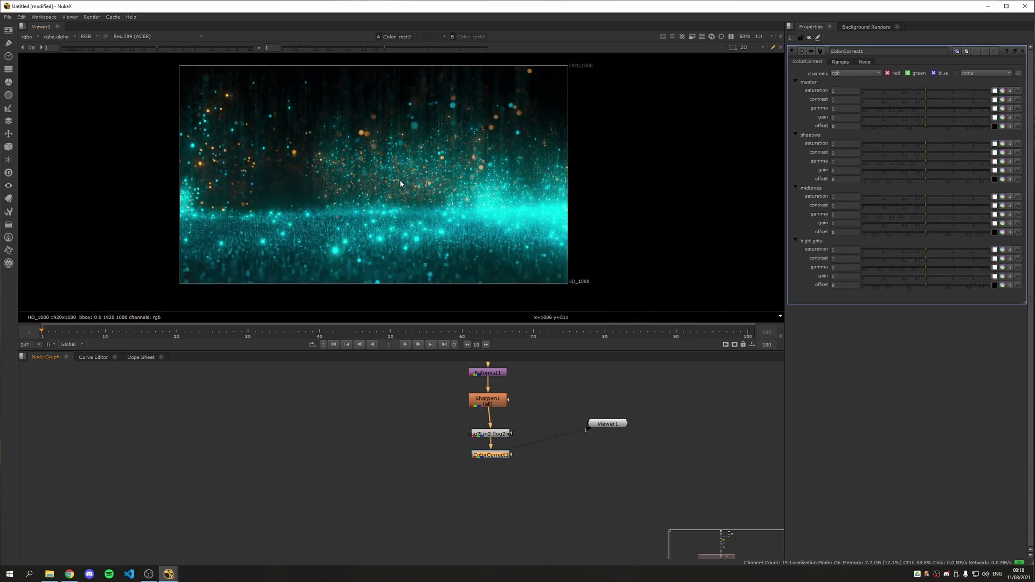
pyautogui.scroll(1, 400, 183)
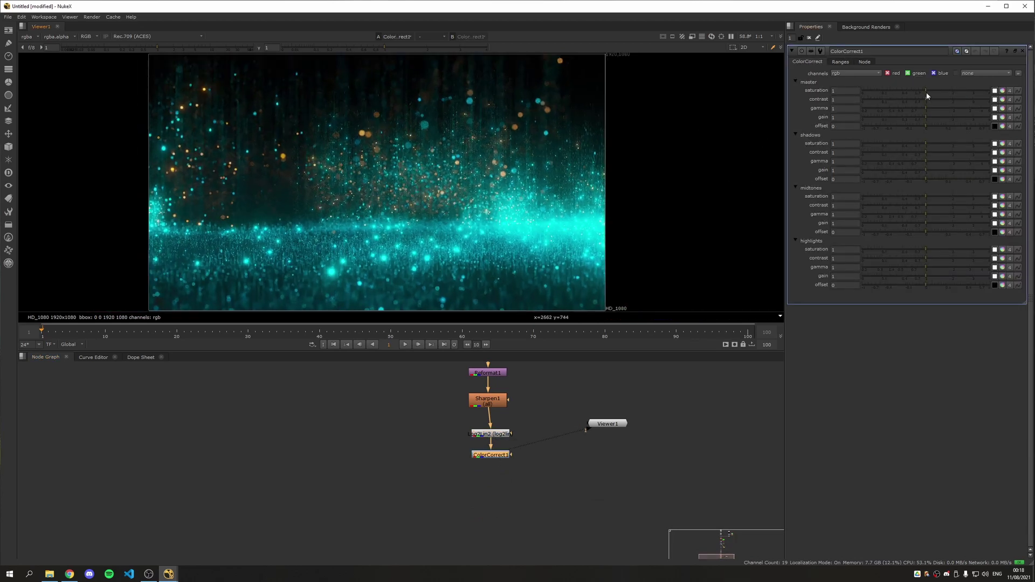
pyautogui.moveTo(926, 95); pyautogui.dragTo(930, 102)
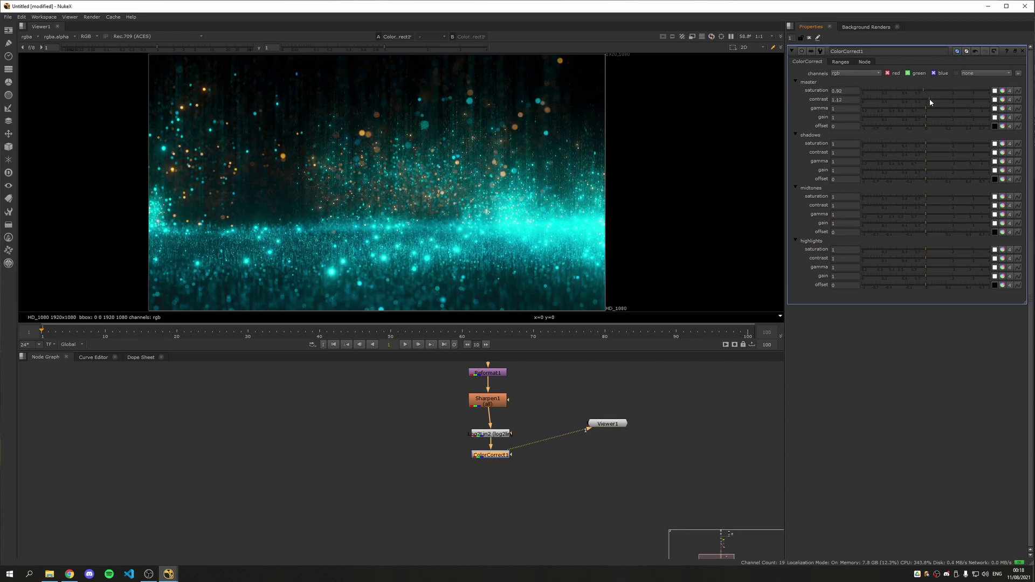
# - Push the ColorCorrect master gain toward blue and lower blue gamma to 0.96
pyautogui.click(996, 117)
pyautogui.moveTo(928, 146); pyautogui.dragTo(929, 148)
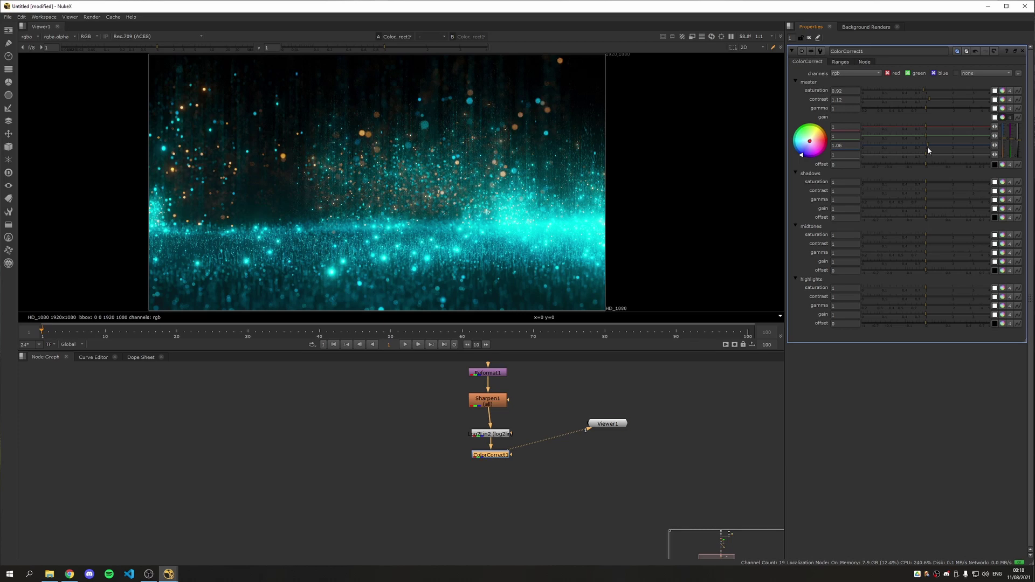
pyautogui.click(1003, 108)
pyautogui.moveTo(926, 137)
pyautogui.mouseDown()
pyautogui.moveTo(923, 118)
pyautogui.moveTo(926, 128)
pyautogui.mouseUp()
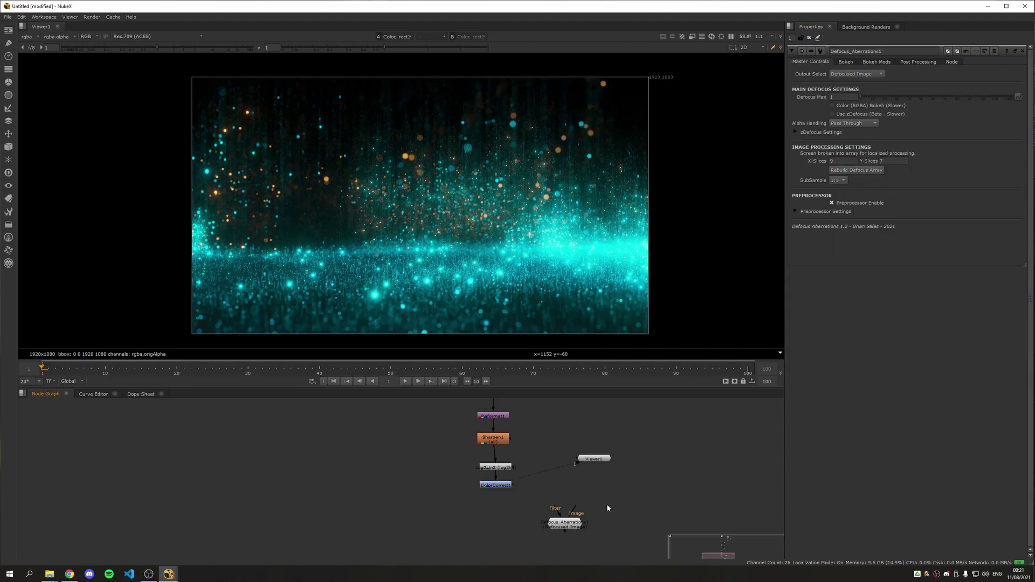
# - Place Defocus_Aberrations1 under ColorCorrect1, feed ColorCorrect1 into its Image input, and view it
pyautogui.scroll(3, 545, 530)
pyautogui.moveTo(595, 520); pyautogui.dragTo(489, 457)
pyautogui.moveTo(498, 519); pyautogui.dragTo(463, 512)
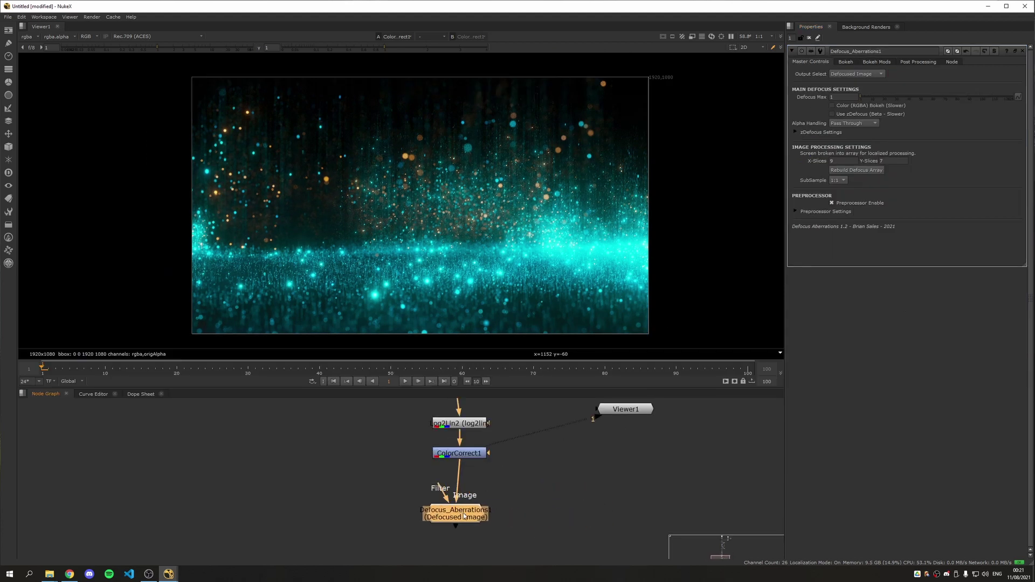
pyautogui.press('1')
# - Enable Chromatic Aberration in Post Processing and settle on a subtle amount of 0.03
pyautogui.click(919, 62)
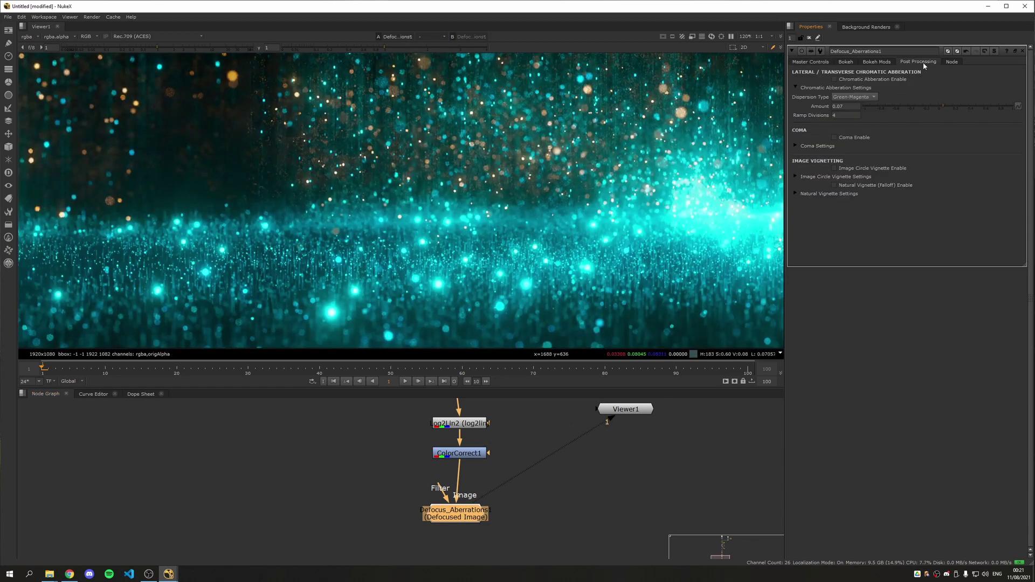
pyautogui.click(834, 80)
pyautogui.click(980, 106)
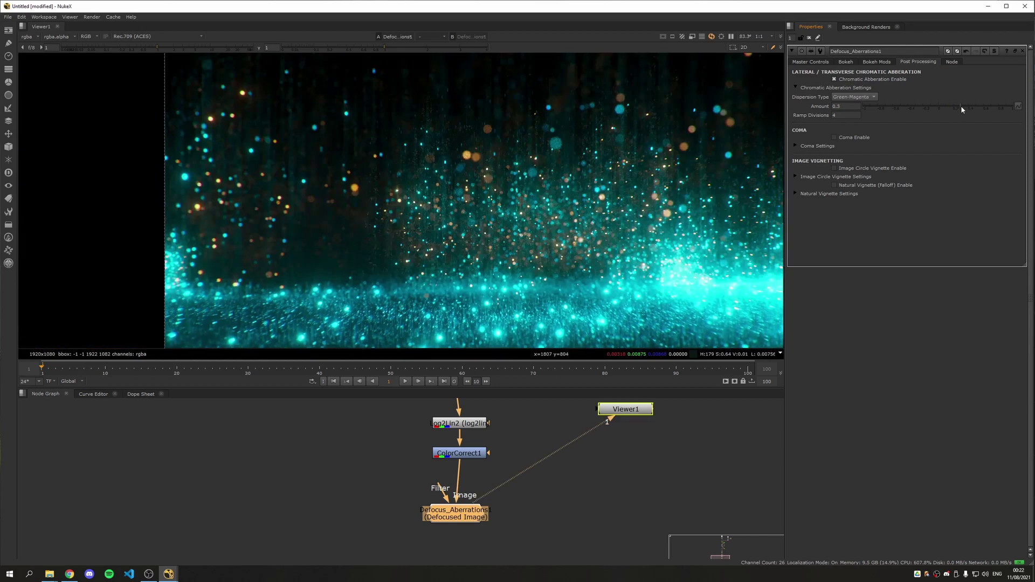
pyautogui.moveTo(980, 110); pyautogui.dragTo(996, 107)
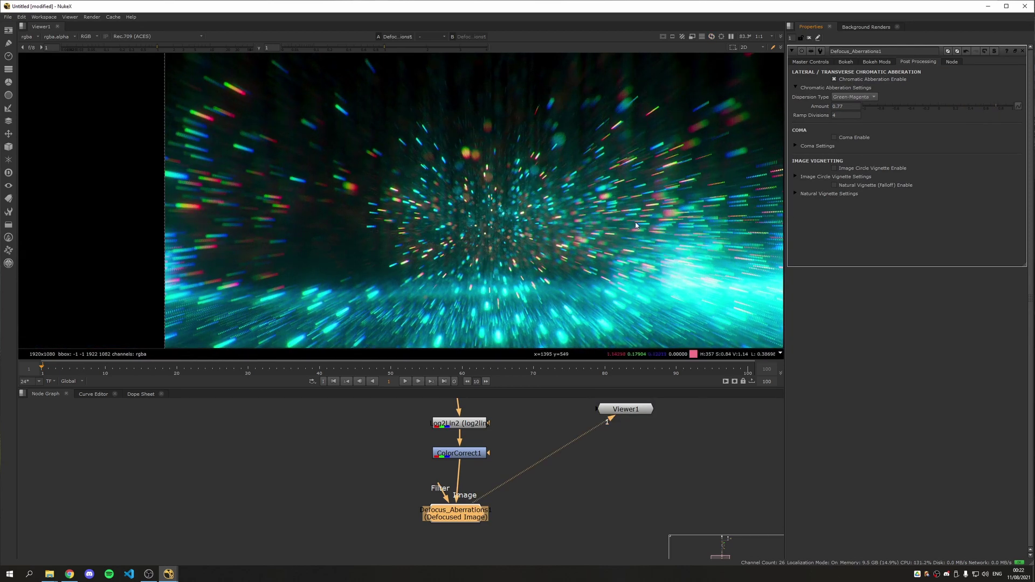
pyautogui.moveTo(635, 224); pyautogui.dragTo(566, 166, button='middle')
pyautogui.click(936, 107)
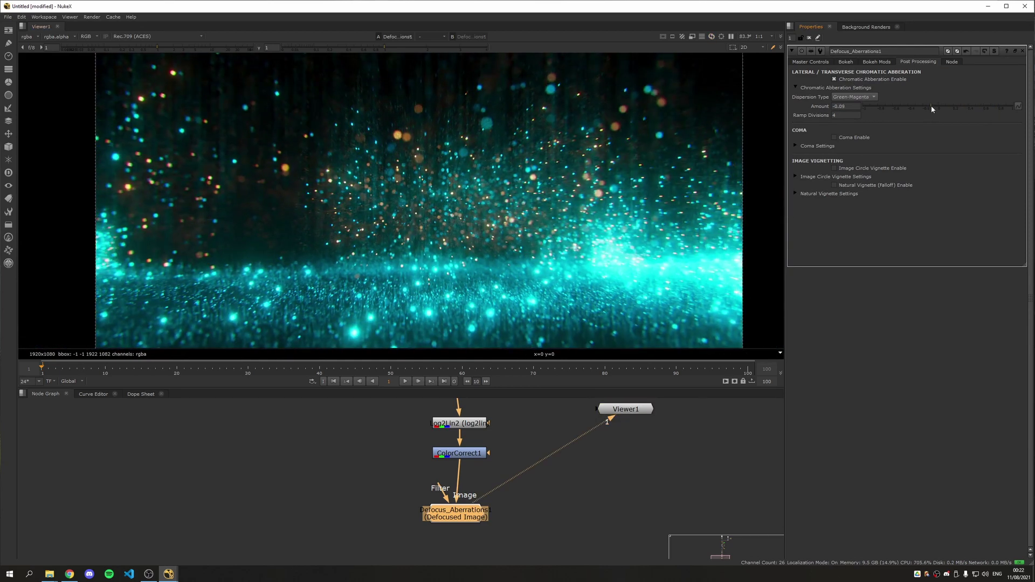
pyautogui.moveTo(936, 107); pyautogui.dragTo(939, 107)
# - Enable Coma with a radial scale of 0.07 and move the viewer node lower left
pyautogui.click(835, 138)
pyautogui.scroll(3, 444, 195)
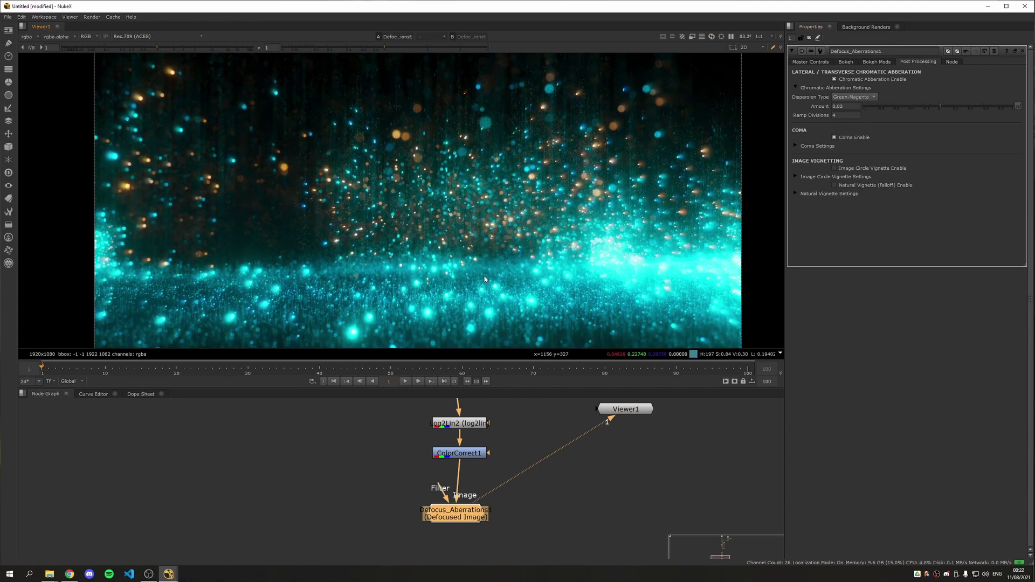
pyautogui.click(817, 146)
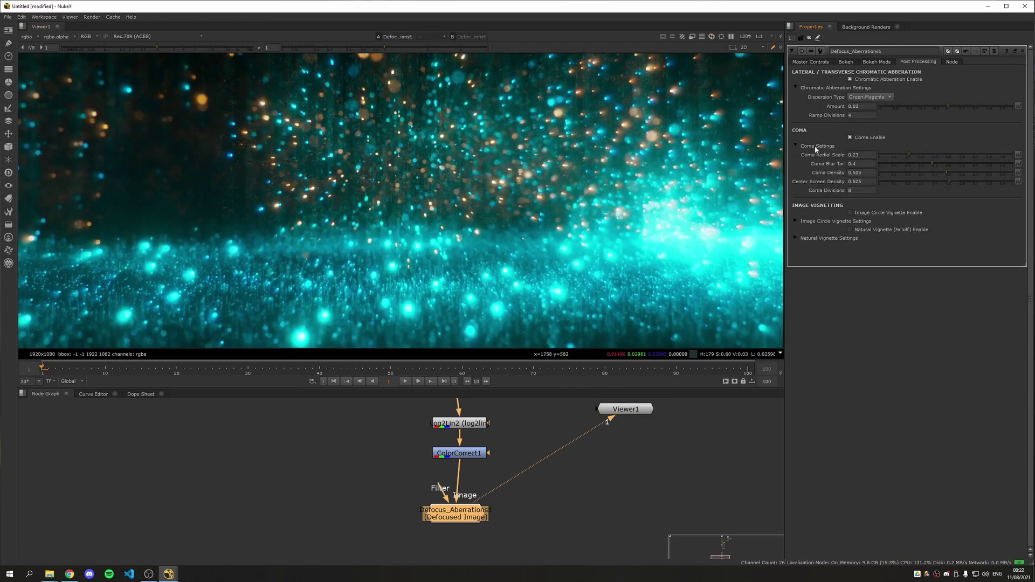
pyautogui.click(888, 154)
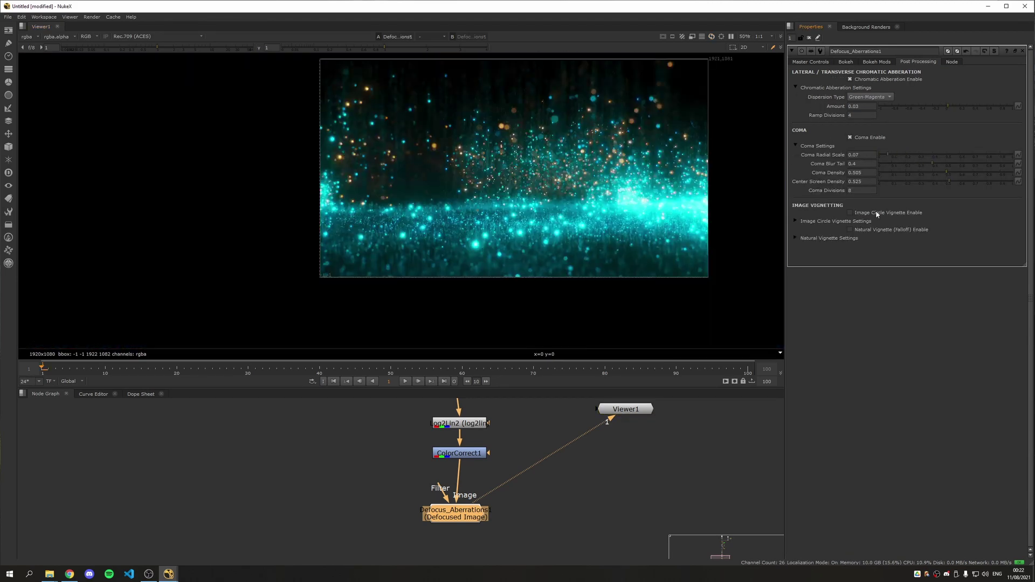
pyautogui.scroll(-2, 589, 423)
pyautogui.moveTo(589, 422); pyautogui.dragTo(366, 523)
# - Add a LensDistortion node below Defocus_Aberrations1
pyautogui.moveTo(539, 529); pyautogui.dragTo(528, 522, button='middle')
pyautogui.press('Tab')
pyautogui.write('lens')
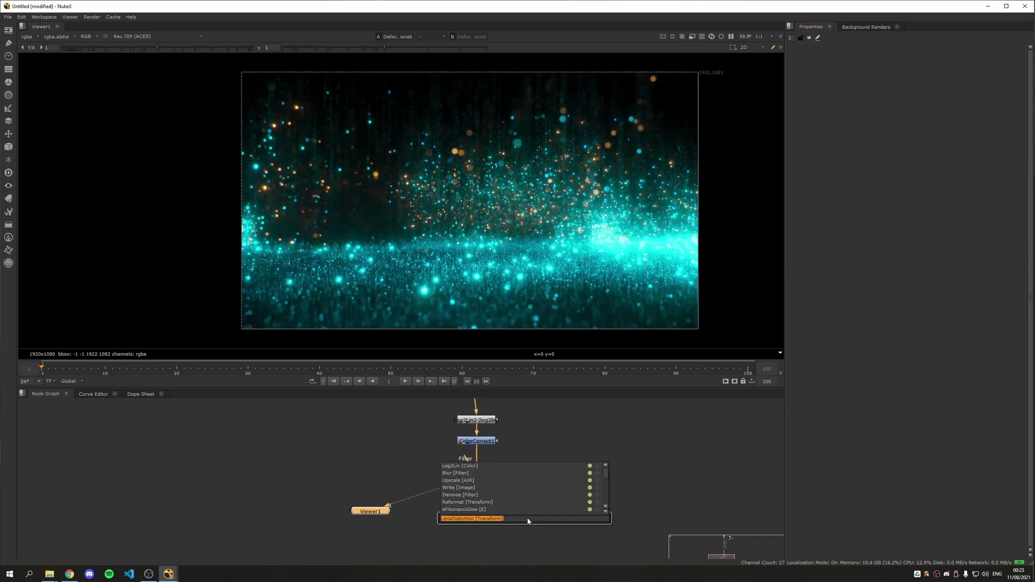
pyautogui.write('distortion')
pyautogui.press('Return')
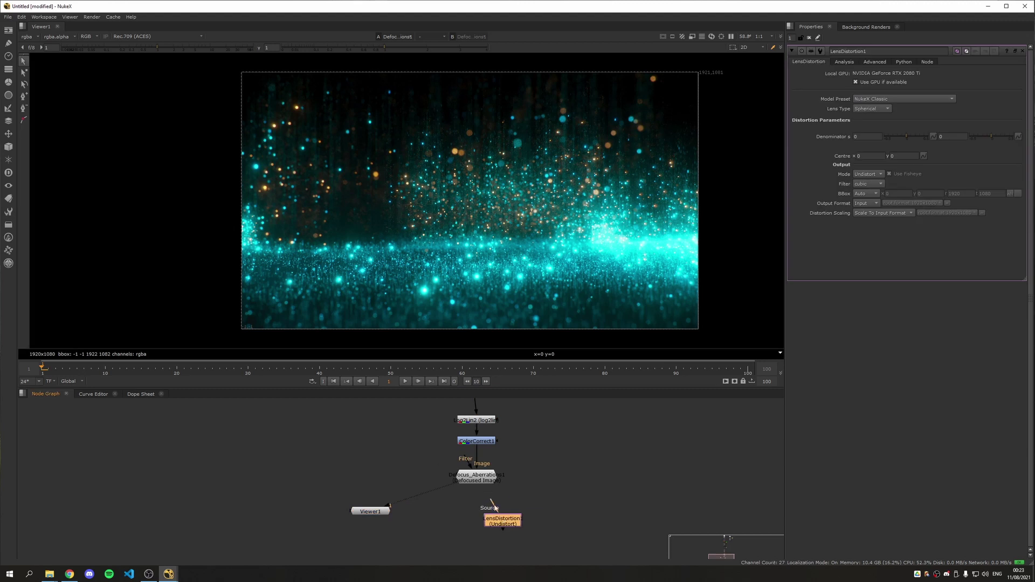
pyautogui.moveTo(504, 519); pyautogui.dragTo(485, 516)
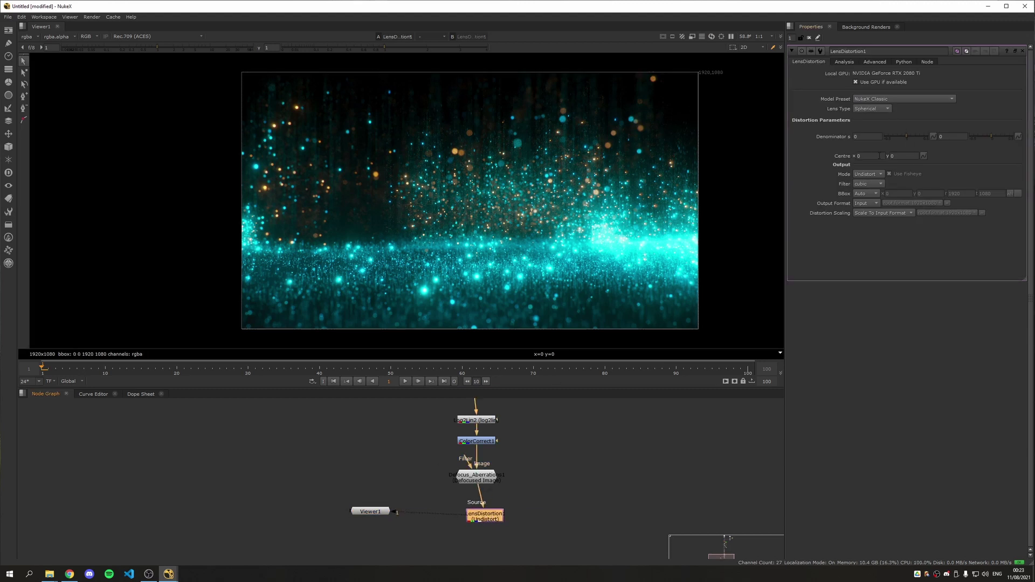
# - Set both LensDistortion1 denominators to 0.01
pyautogui.click(906, 135)
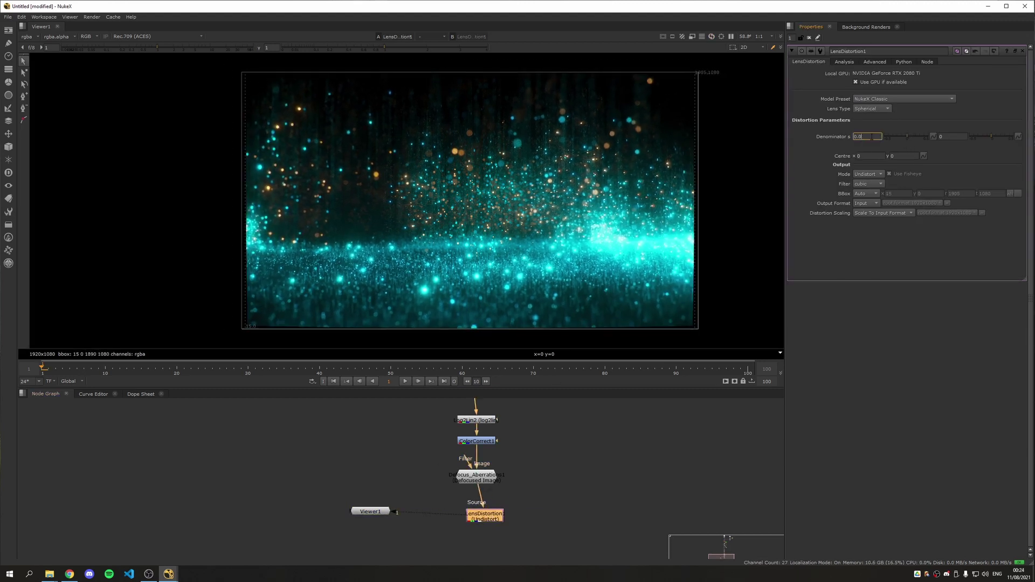
pyautogui.click(953, 136)
pyautogui.write('0.01')
pyautogui.press('Return')
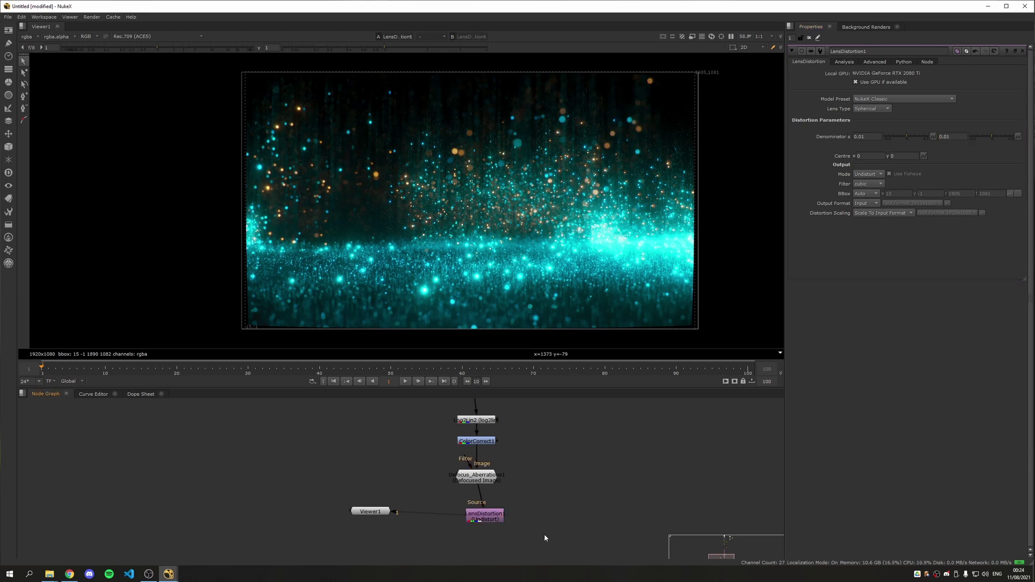
# - Add a Transform node connected under LensDistortion1
pyautogui.moveTo(544, 534); pyautogui.dragTo(554, 492, button='middle')
pyautogui.press('t')
pyautogui.moveTo(542, 537); pyautogui.dragTo(493, 479)
# - View Transform1's output and set its scale to 1.1
pyautogui.press('1')
pyautogui.doubleClick(839, 91)
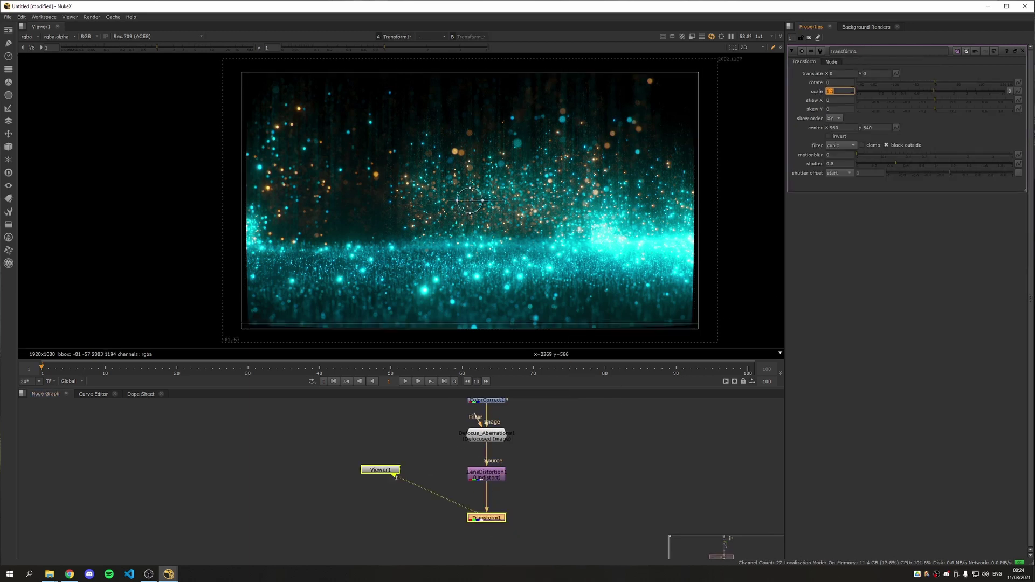
pyautogui.write('1.1')
pyautogui.press('Return')
pyautogui.click(494, 518)
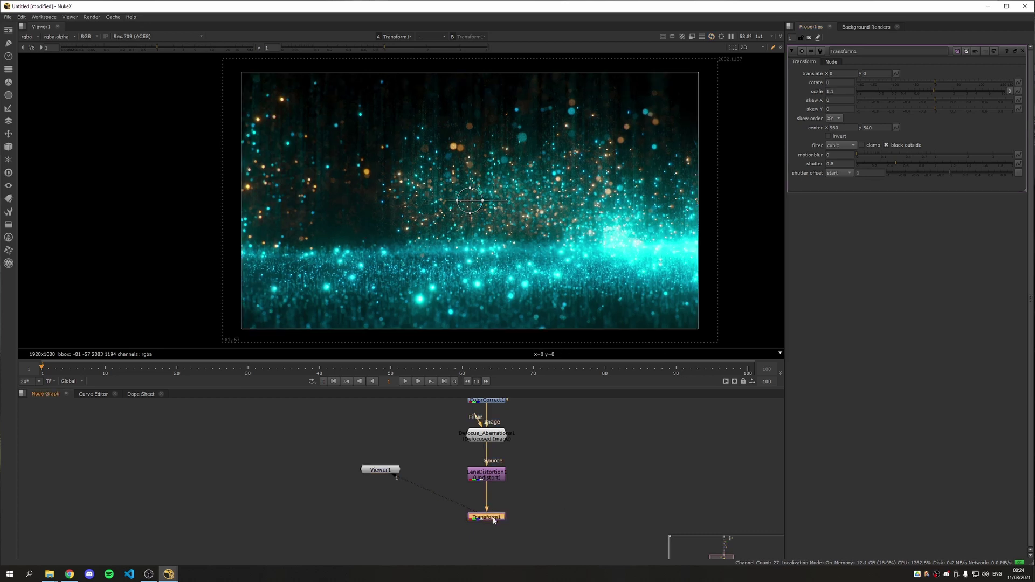